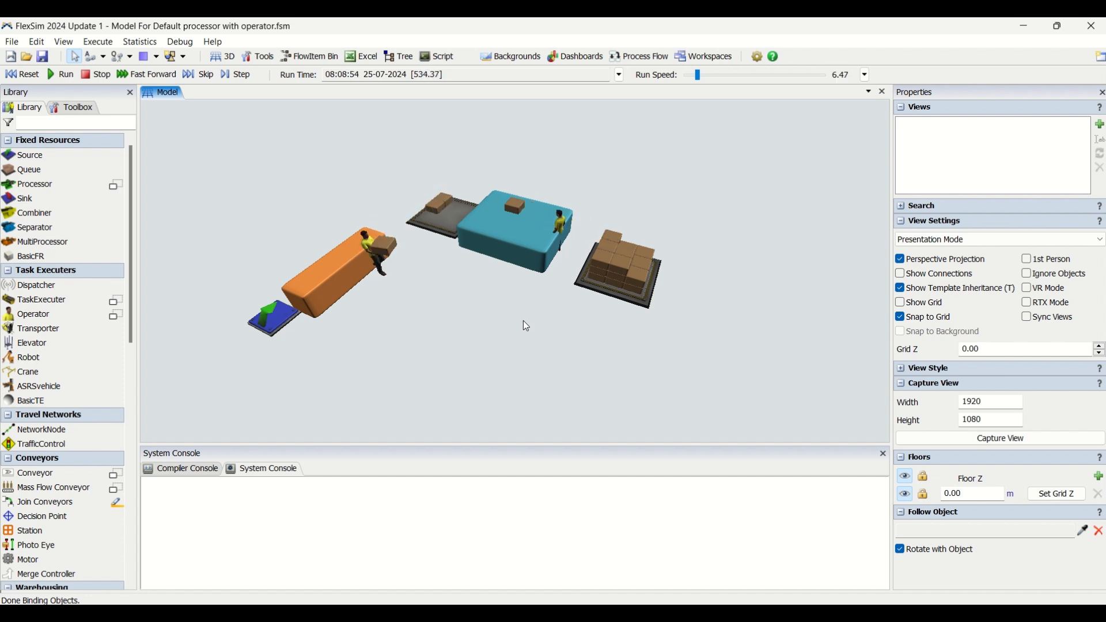
- Inspect the properties and statistics of the orange BasicFR1 and of Queue1 while the simulation runs
{"action": "left_click_drag", "start_coordinate": [445, 297], "coordinate": [468, 296]}
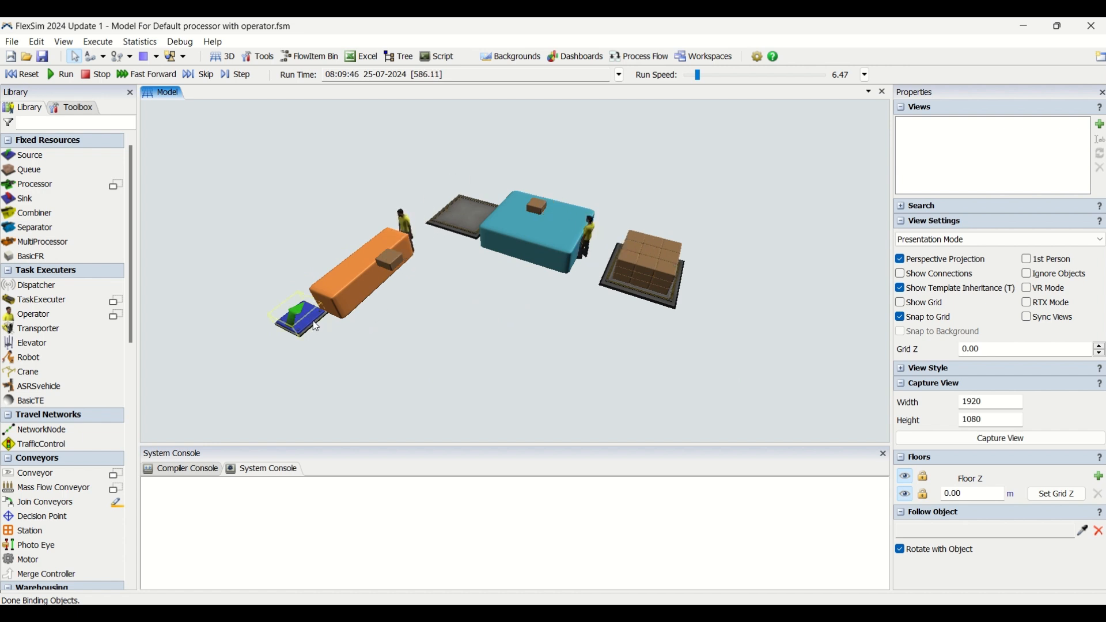
{"action": "left_click", "coordinate": [331, 284]}
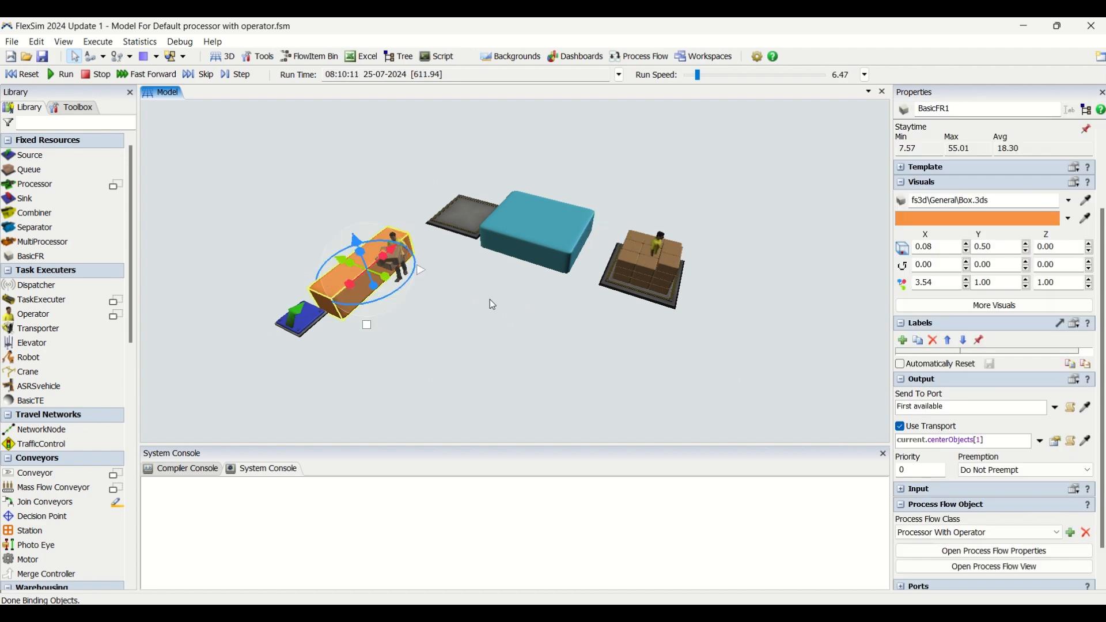
{"action": "left_click", "coordinate": [489, 299]}
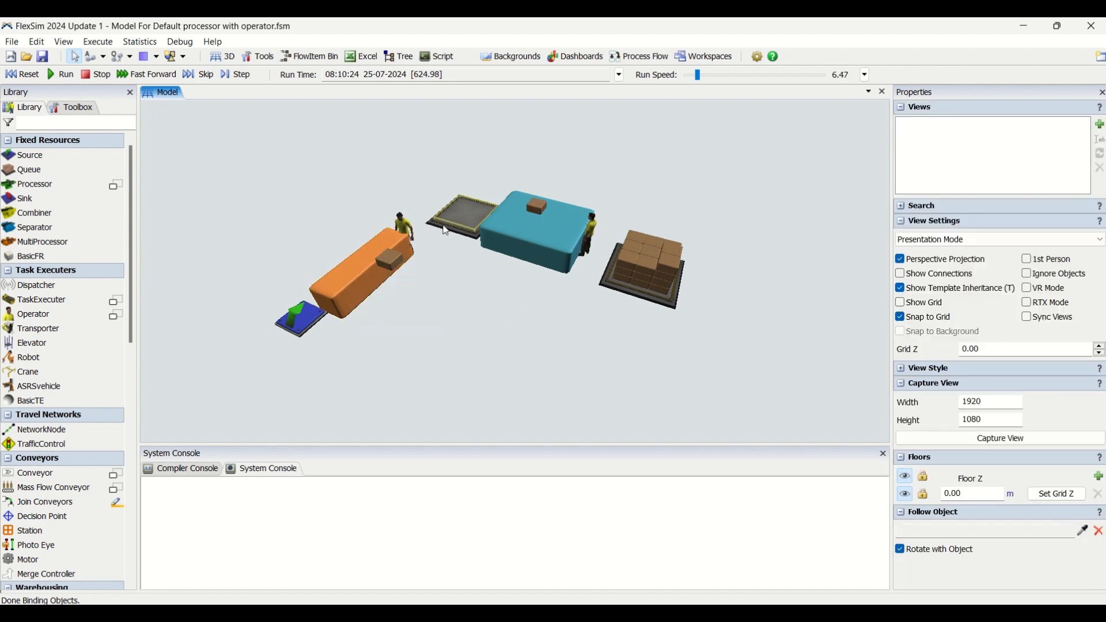
{"action": "left_click", "coordinate": [445, 229]}
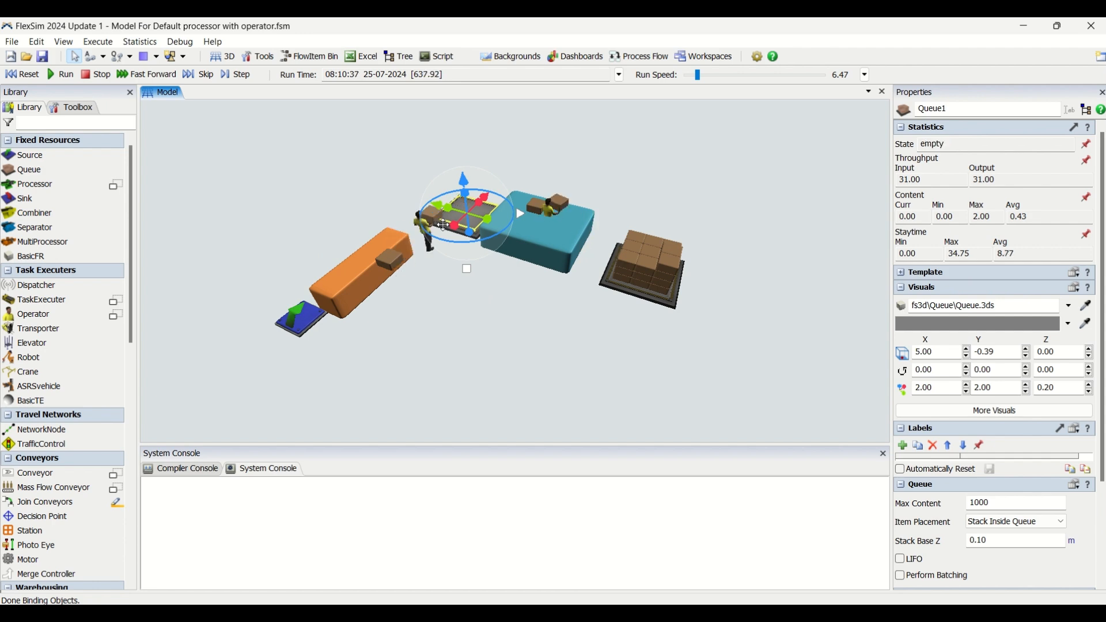
{"action": "left_click", "coordinate": [362, 264]}
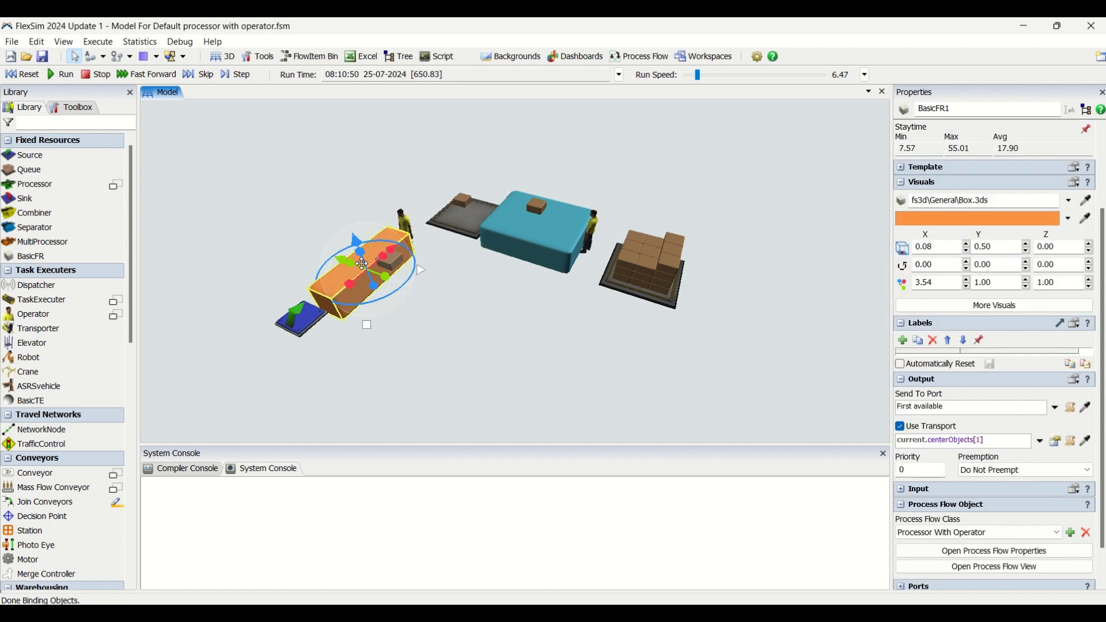
{"action": "left_click", "coordinate": [1104, 151]}
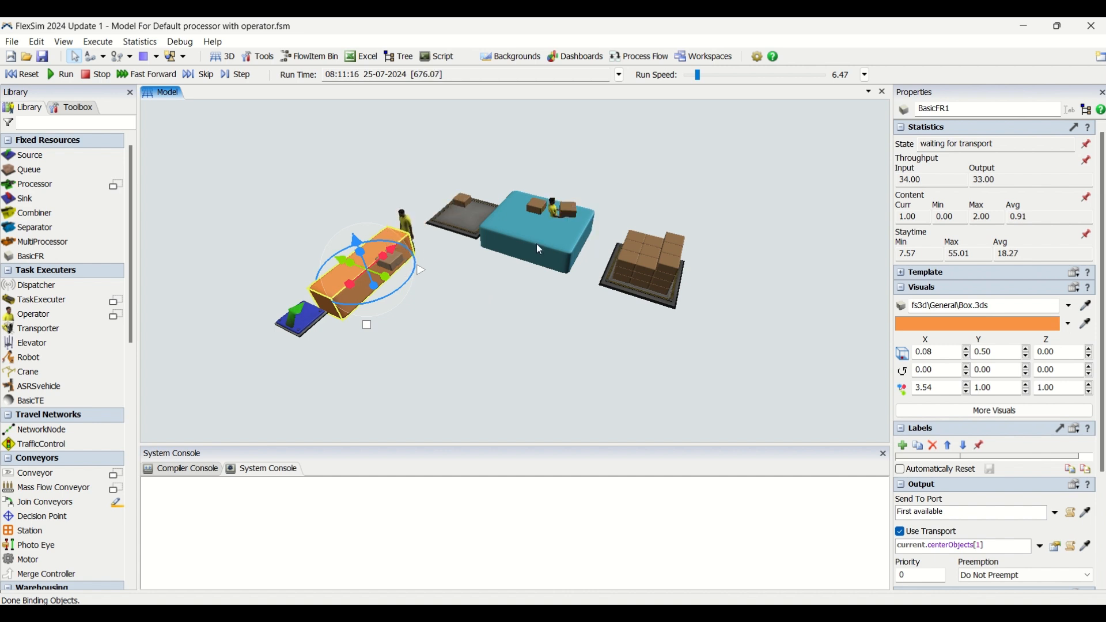
- Inspect the running statistics of the operators, the blue BasicFR2 and Queue2
{"action": "left_click", "coordinate": [409, 229]}
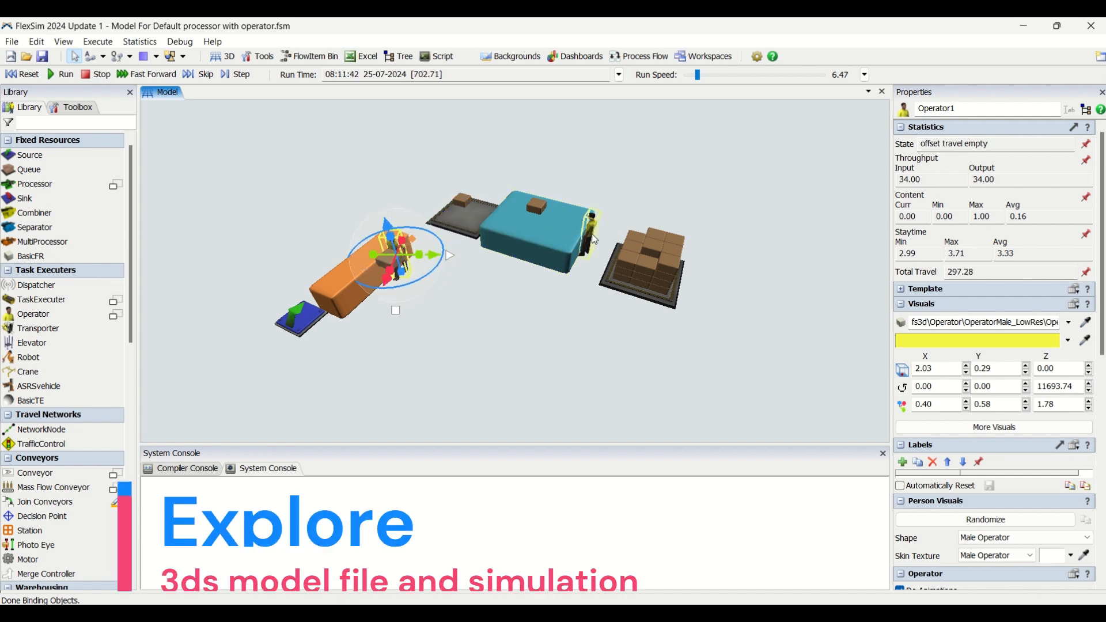
{"action": "left_click", "coordinate": [590, 233]}
{"action": "left_click", "coordinate": [518, 240]}
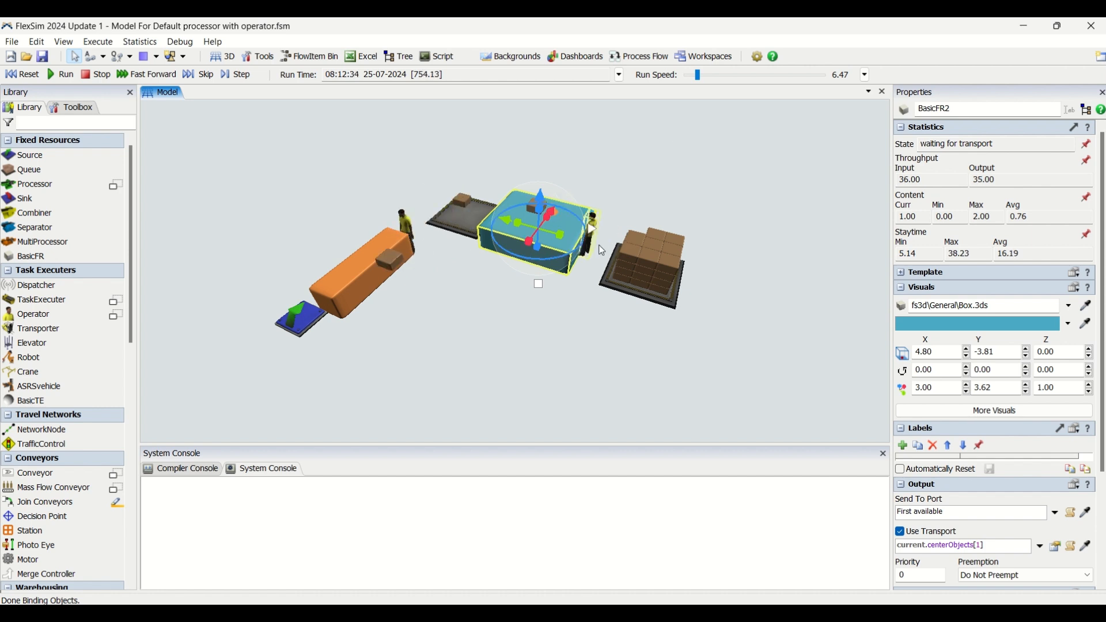
{"action": "left_click", "coordinate": [473, 312]}
{"action": "left_click", "coordinate": [644, 297]}
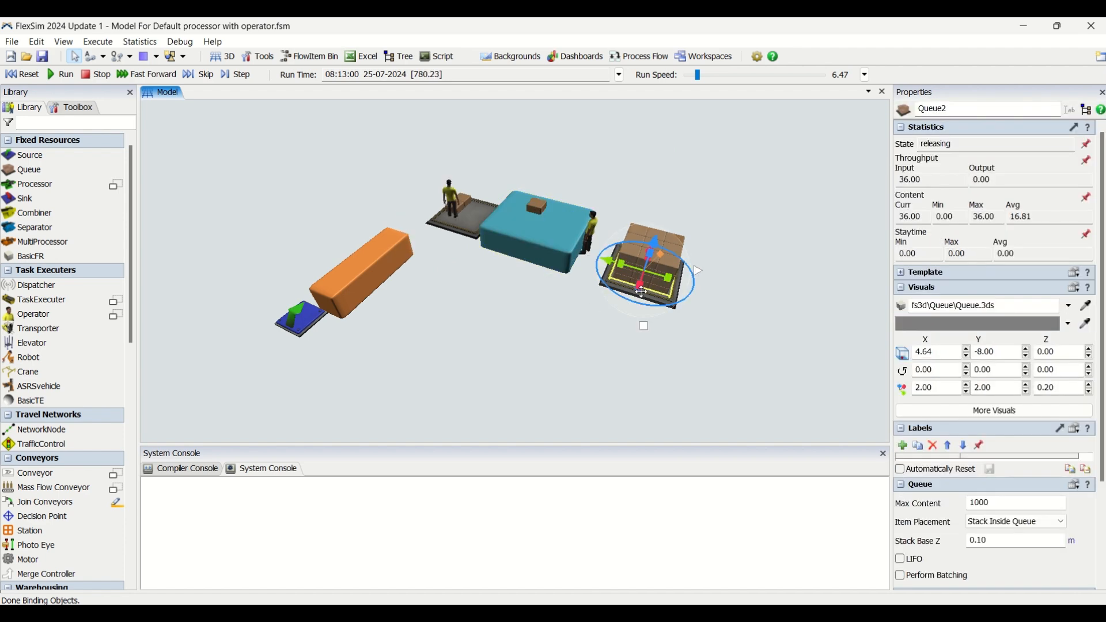
{"action": "left_click", "coordinate": [514, 323]}
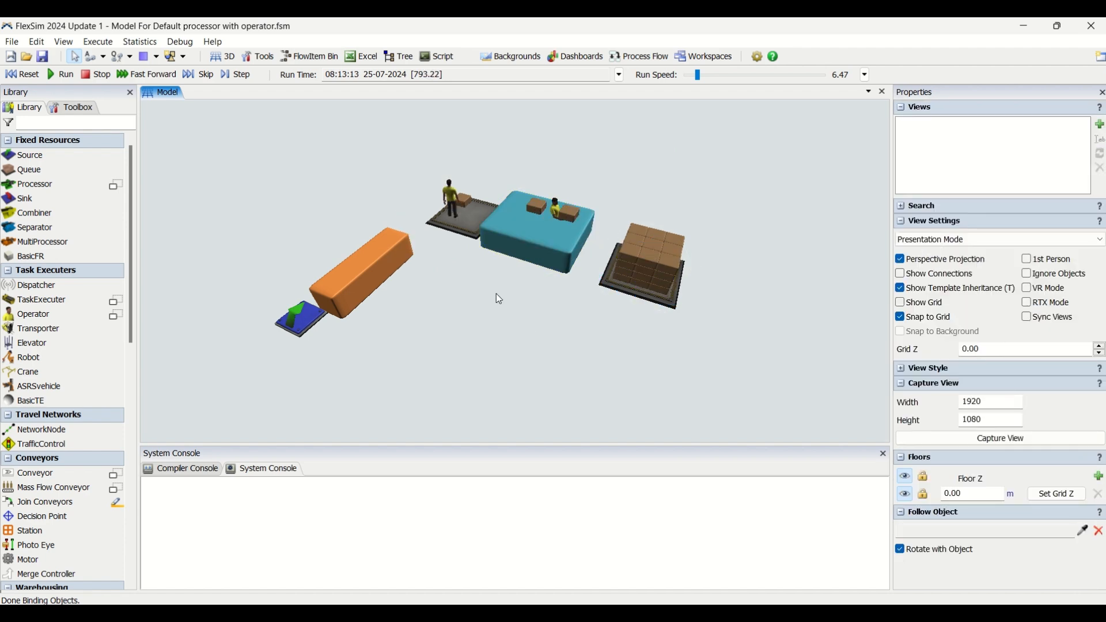
- Check how the blue BasicFR2 and its Operator2 work together by viewing their properties during the run
{"action": "mouse_move", "coordinate": [492, 300]}
{"action": "right_mouse_down"}
{"action": "mouse_move", "coordinate": [527, 293]}
{"action": "mouse_move", "coordinate": [489, 299]}
{"action": "right_mouse_up"}
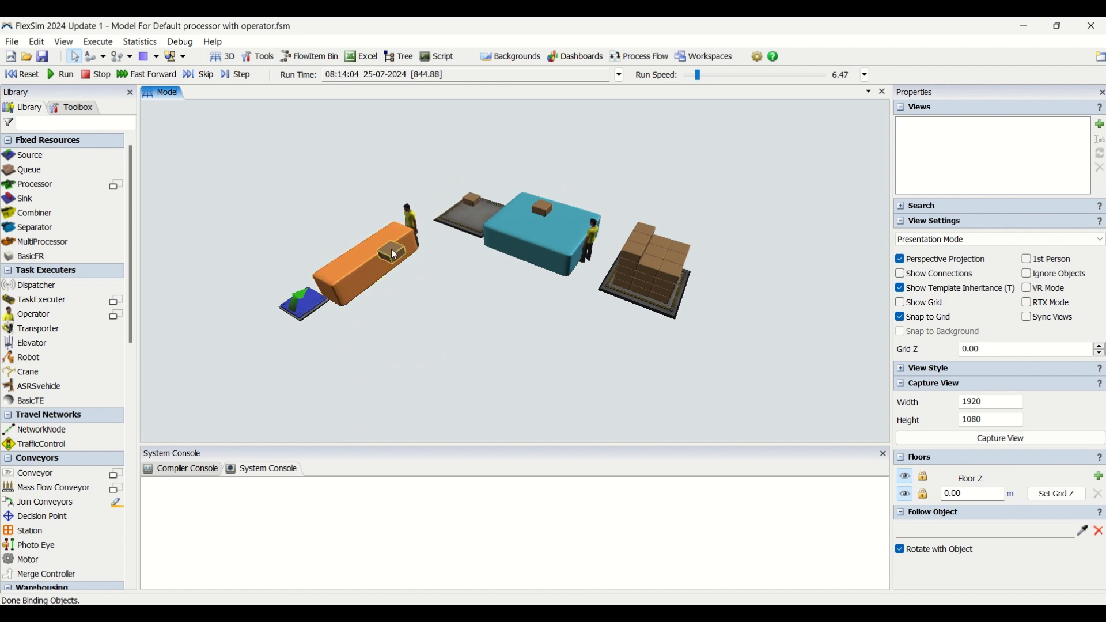
{"action": "left_click", "coordinate": [595, 240]}
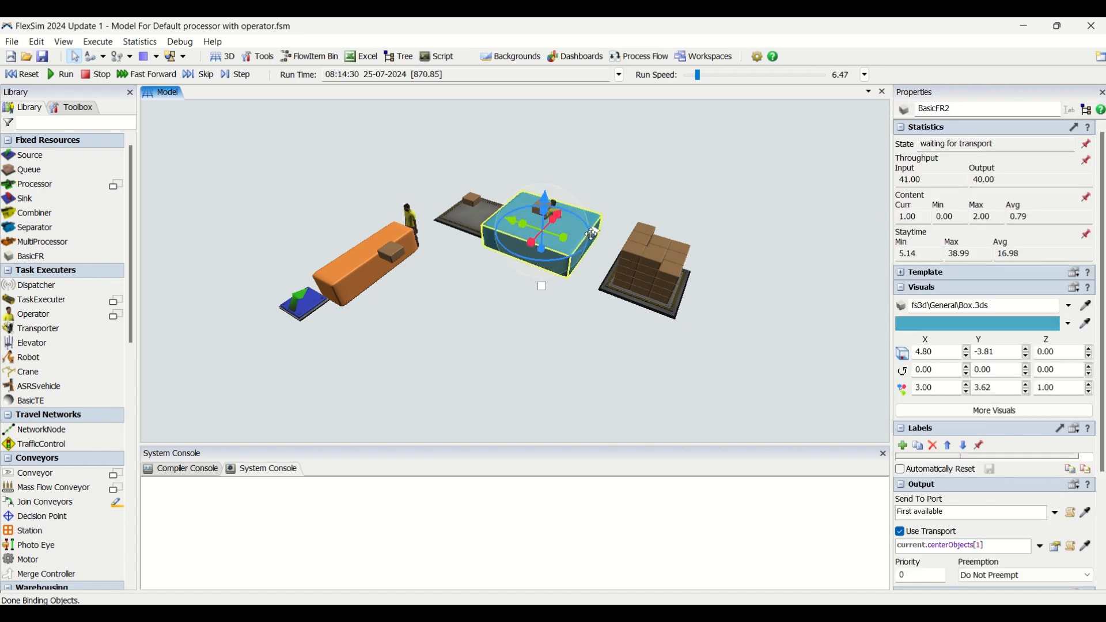
{"action": "left_click", "coordinate": [525, 312]}
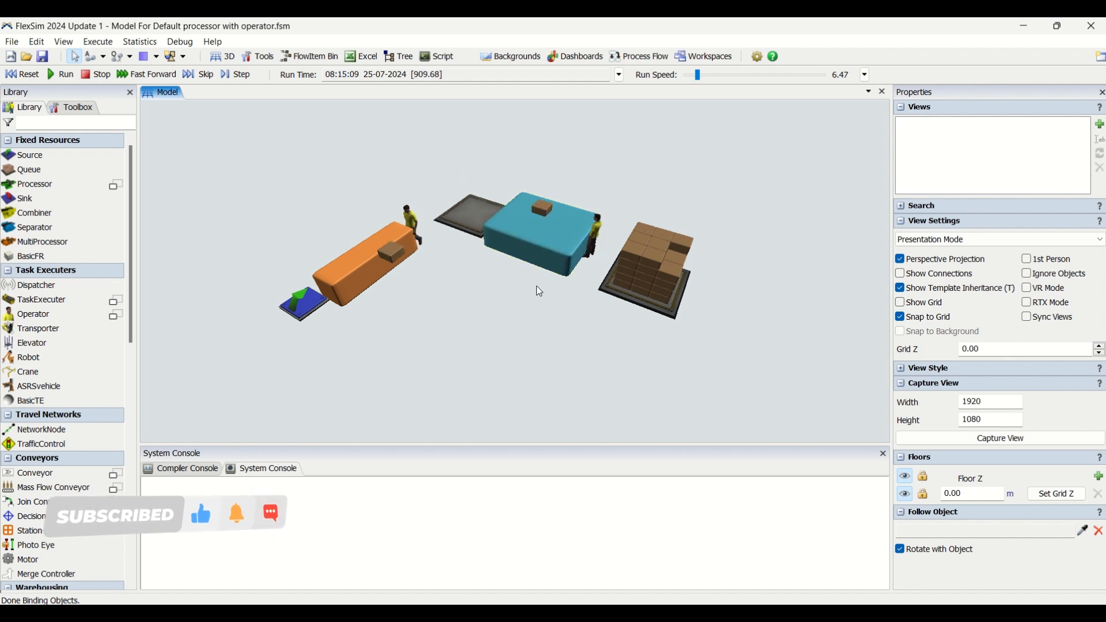
{"action": "left_click", "coordinate": [602, 235]}
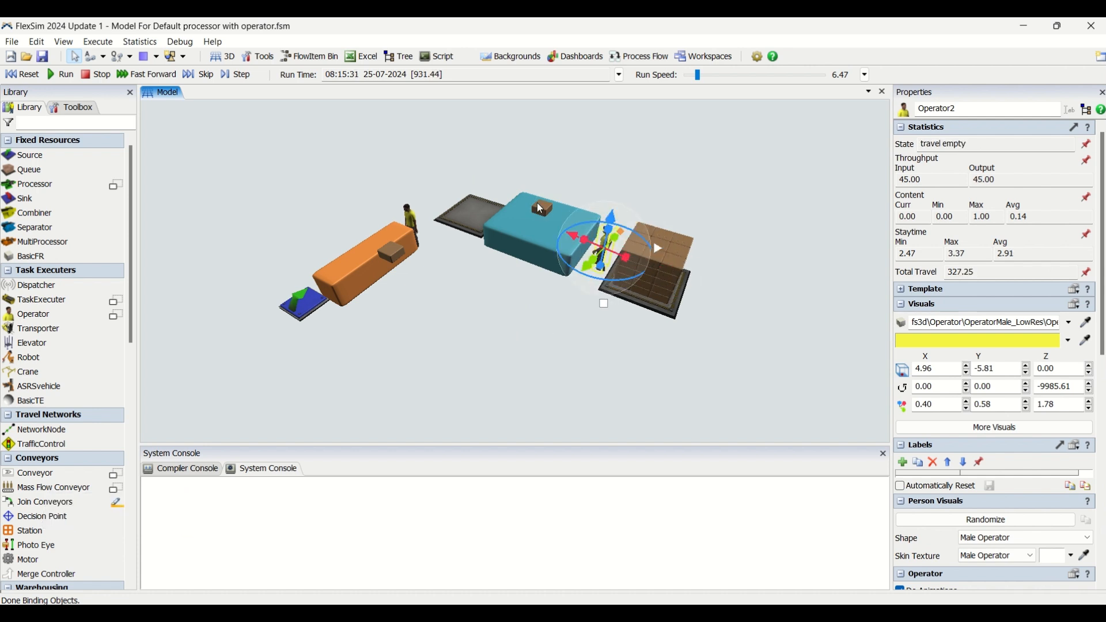
{"action": "left_click", "coordinate": [551, 321]}
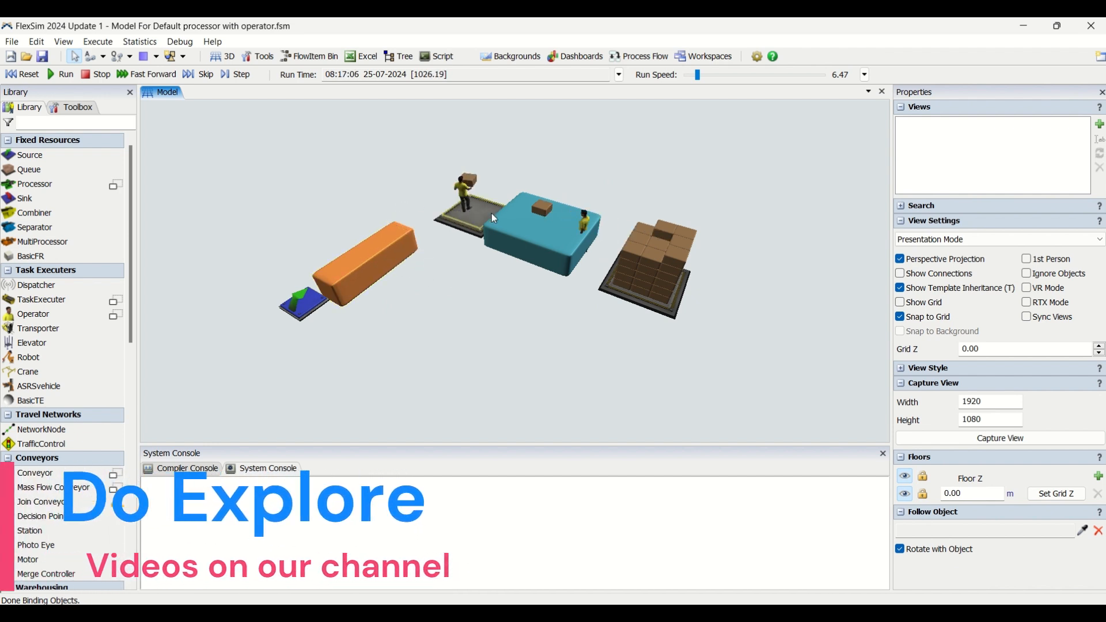
- Open the Processor With Operator object process flow beside the 3D model
{"action": "left_click", "coordinate": [644, 57]}
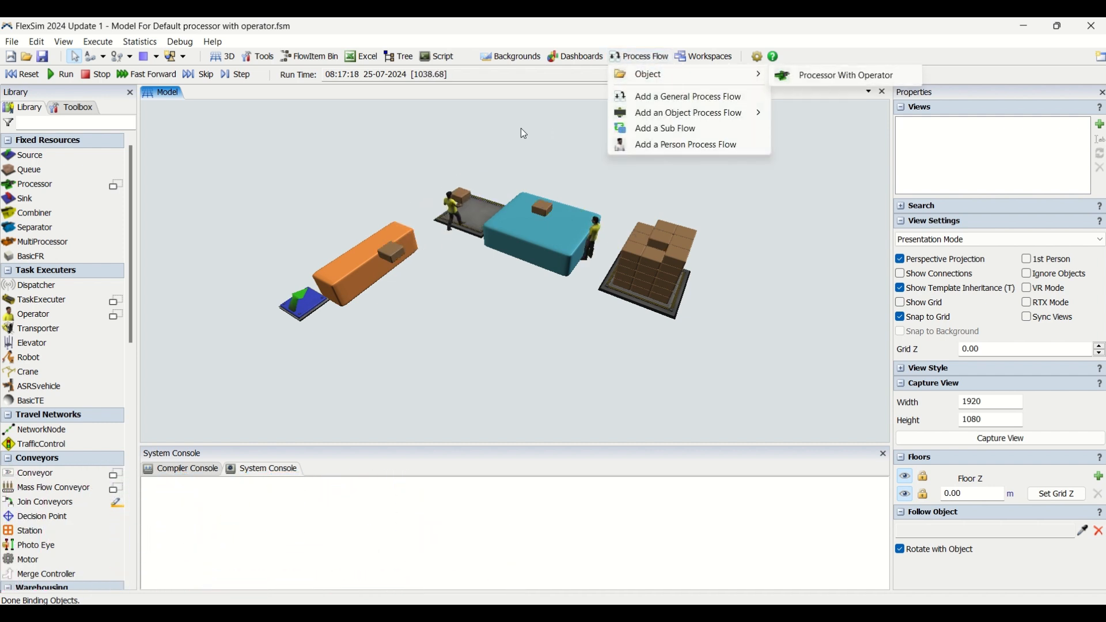
{"action": "mouse_move", "coordinate": [691, 75]}
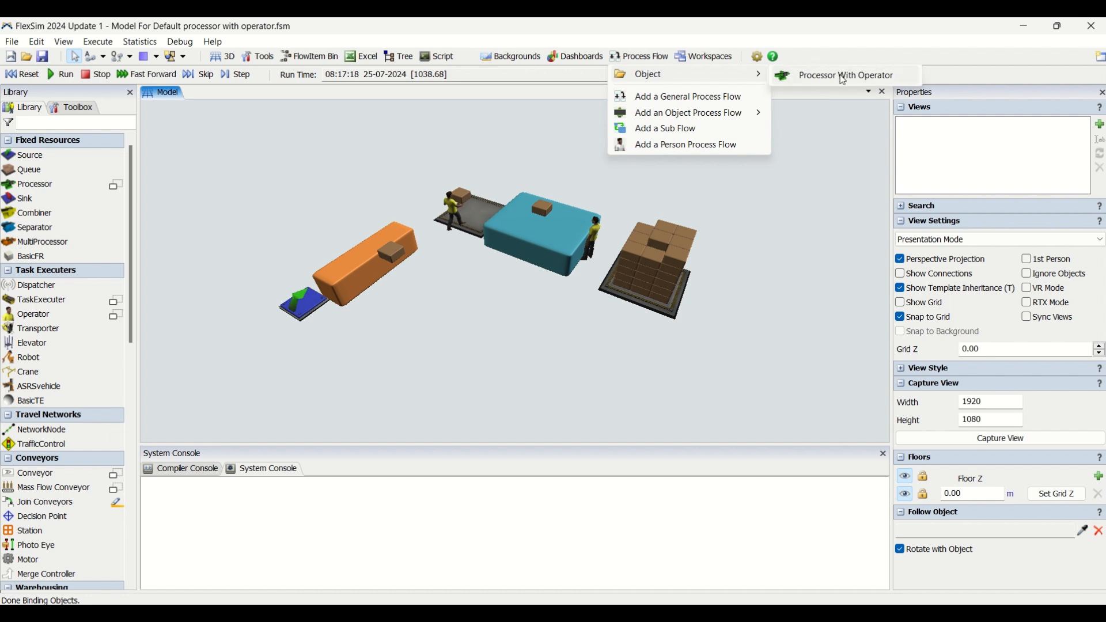
{"action": "left_click", "coordinate": [500, 346]}
{"action": "left_click", "coordinate": [89, 108]}
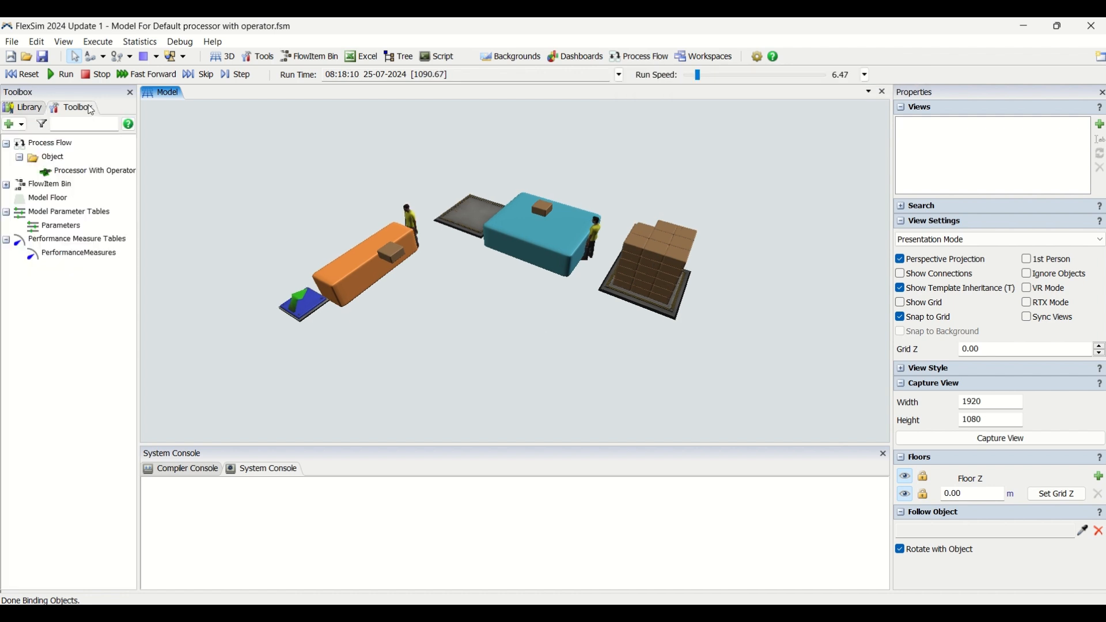
{"action": "double_click", "coordinate": [77, 173]}
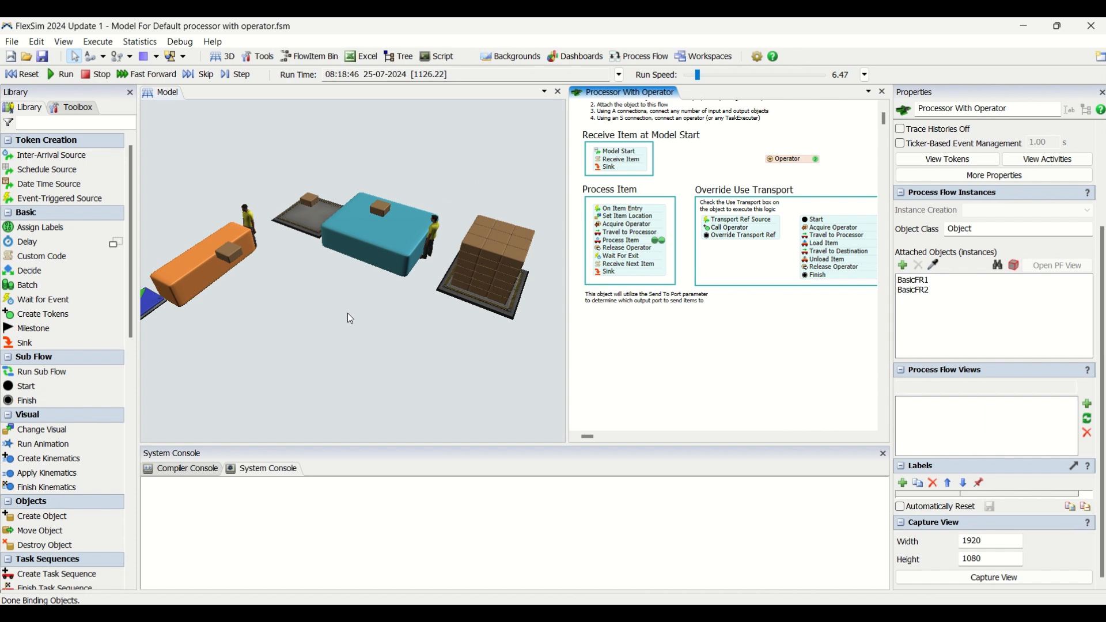
- Examine the running 3D model alongside the Process Item activities of the Processor With Operator flow
{"action": "scroll", "coordinate": [348, 313], "scroll_direction": "down", "scroll_amount": 4}
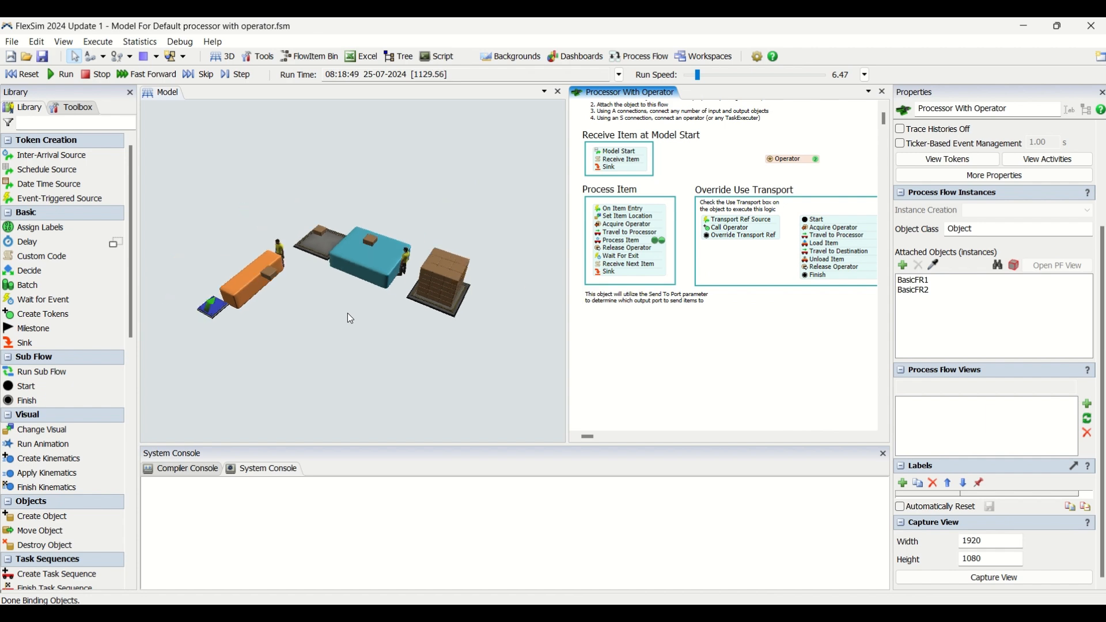
{"action": "left_click", "coordinate": [360, 343]}
{"action": "scroll", "coordinate": [367, 328], "scroll_direction": "up", "scroll_amount": 3}
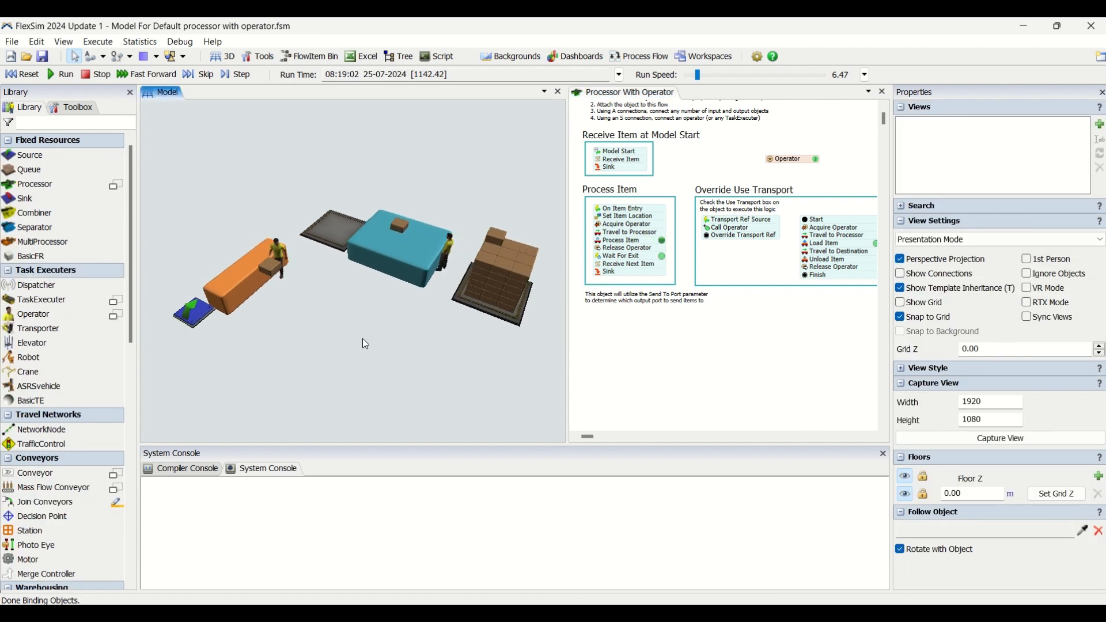
{"action": "right_click_drag", "start_coordinate": [343, 341], "coordinate": [365, 338]}
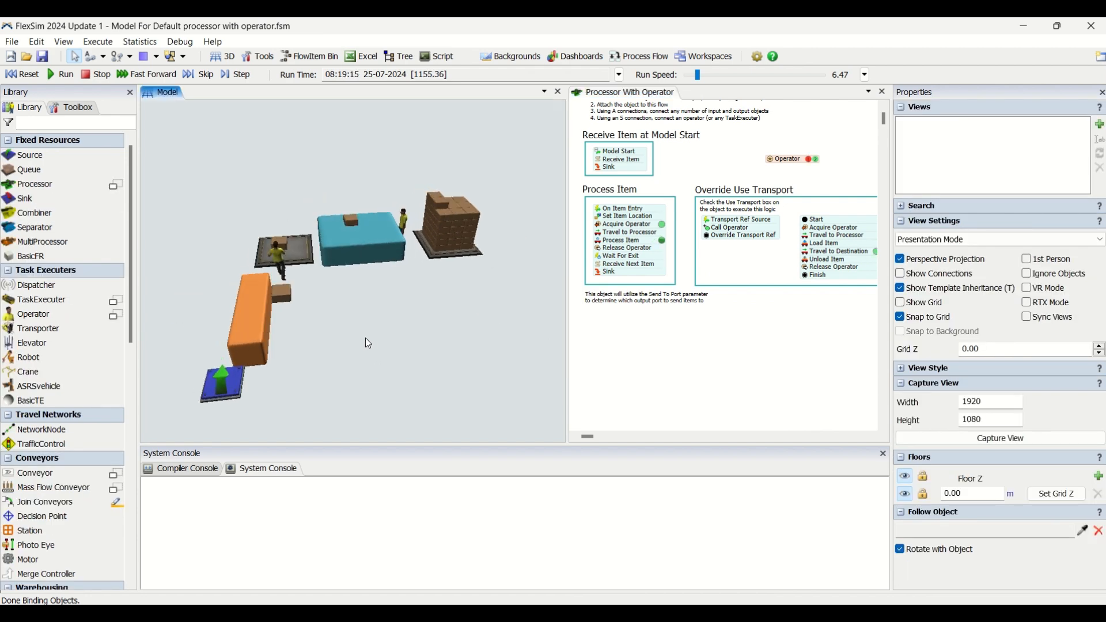
{"action": "left_click", "coordinate": [690, 361]}
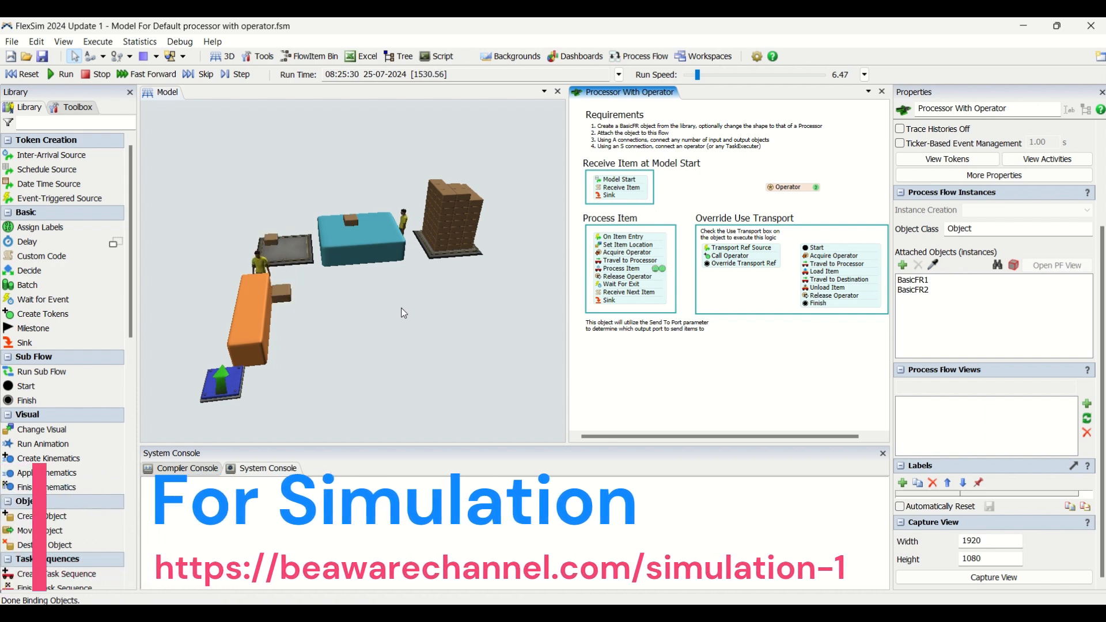
{"action": "left_click_drag", "start_coordinate": [415, 334], "coordinate": [456, 333]}
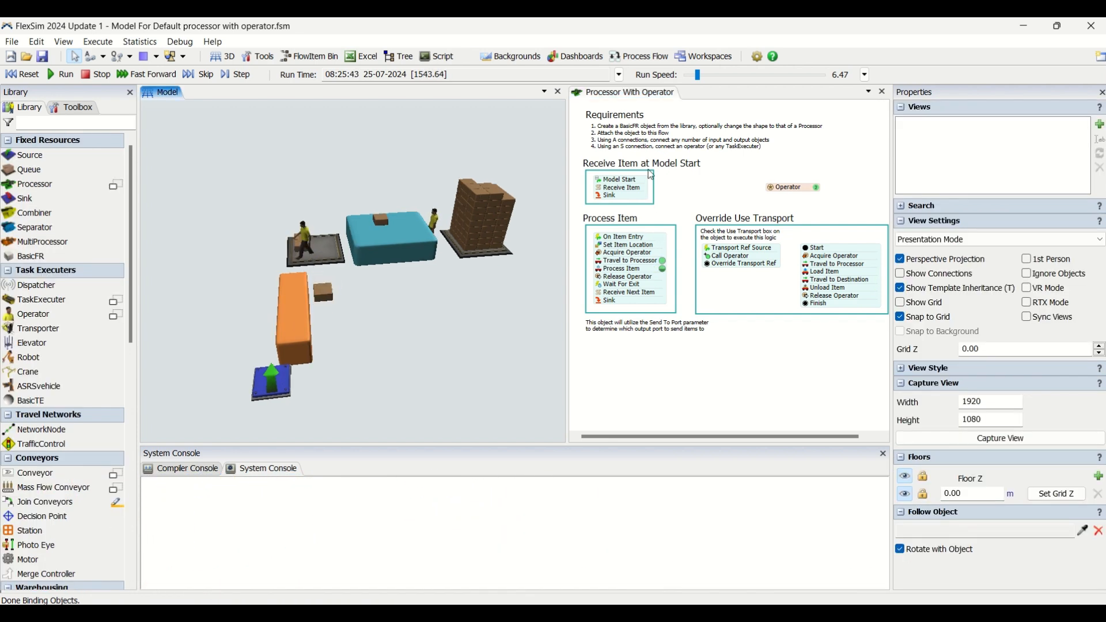
{"action": "scroll", "coordinate": [693, 237], "scroll_direction": "up", "scroll_amount": 1}
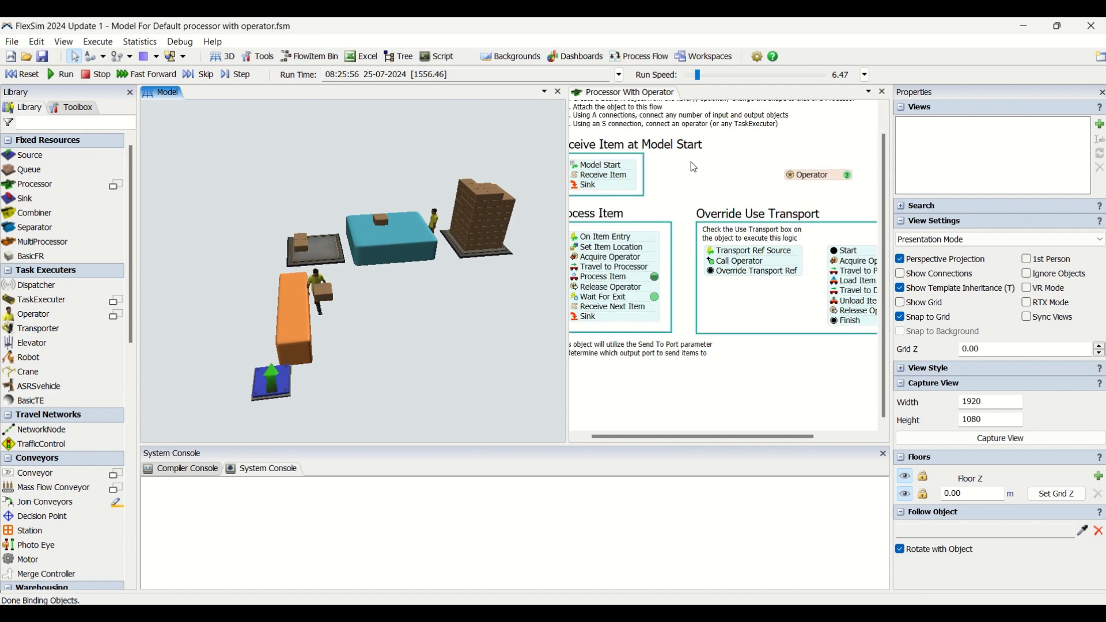
{"action": "left_click", "coordinate": [720, 160]}
{"action": "left_click_drag", "start_coordinate": [671, 200], "coordinate": [695, 197]}
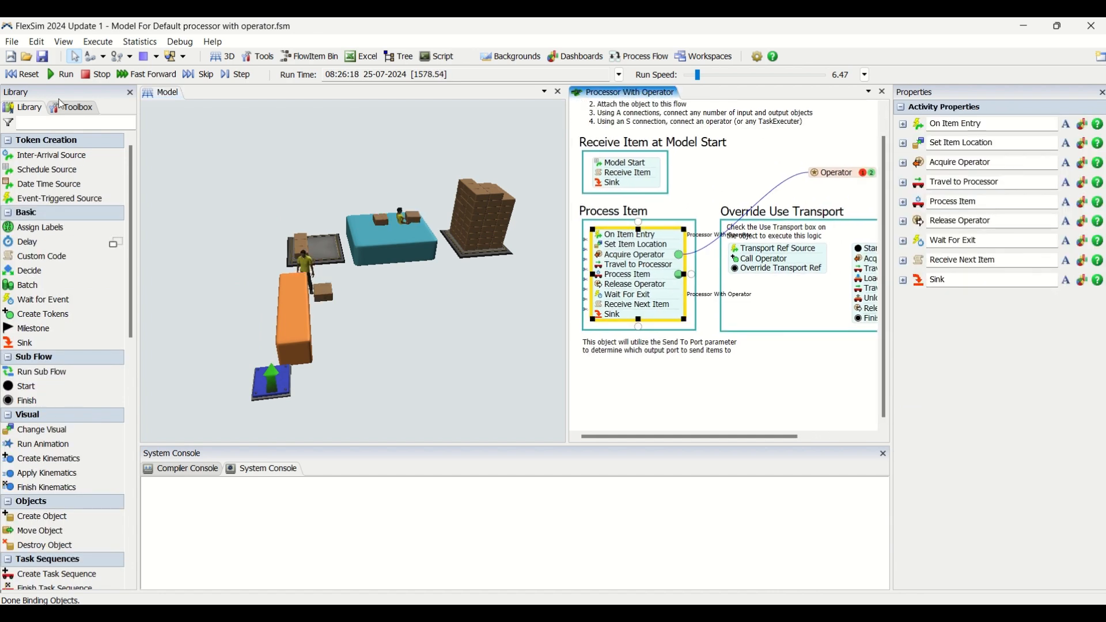
- Reset the simulation and remove BasicFR2 from the process flow's attached objects
{"action": "left_click", "coordinate": [32, 78]}
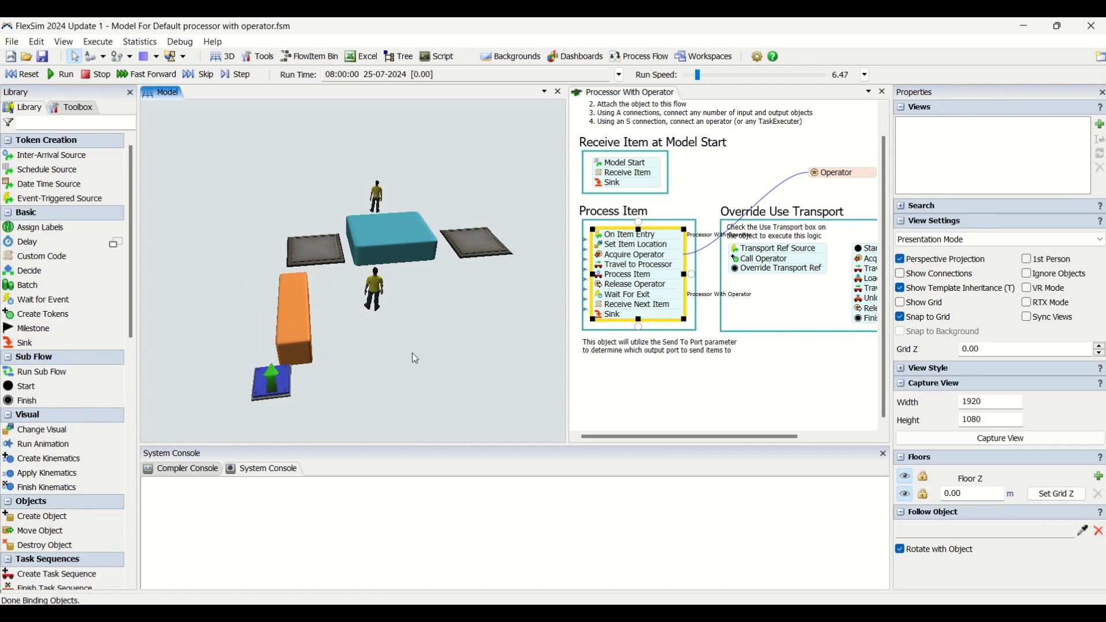
{"action": "left_click_drag", "start_coordinate": [432, 358], "coordinate": [415, 358]}
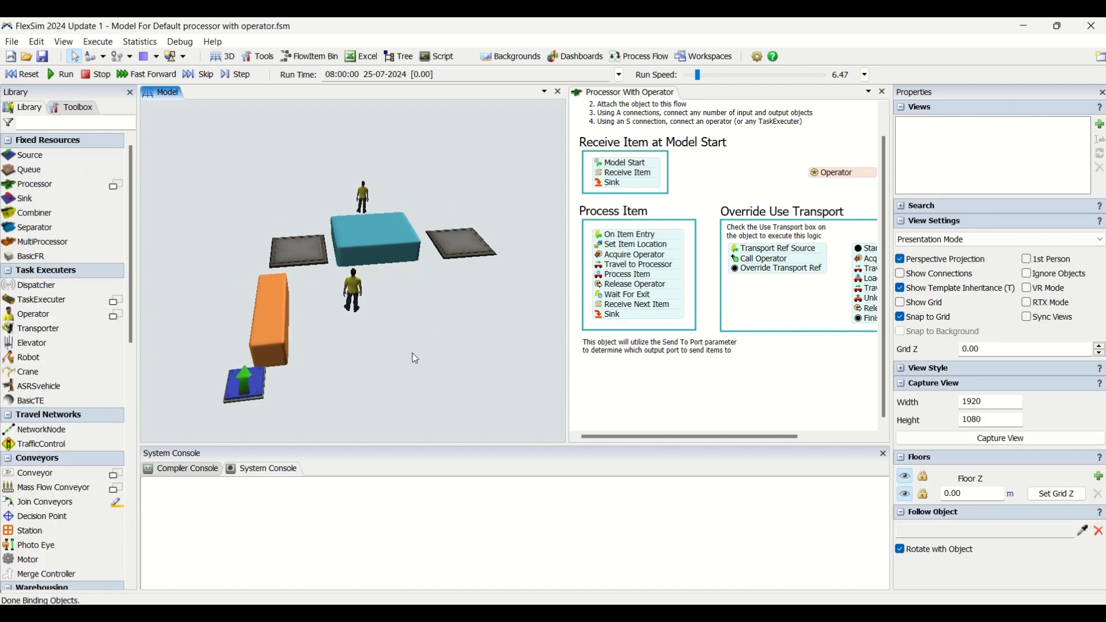
{"action": "left_click", "coordinate": [721, 172]}
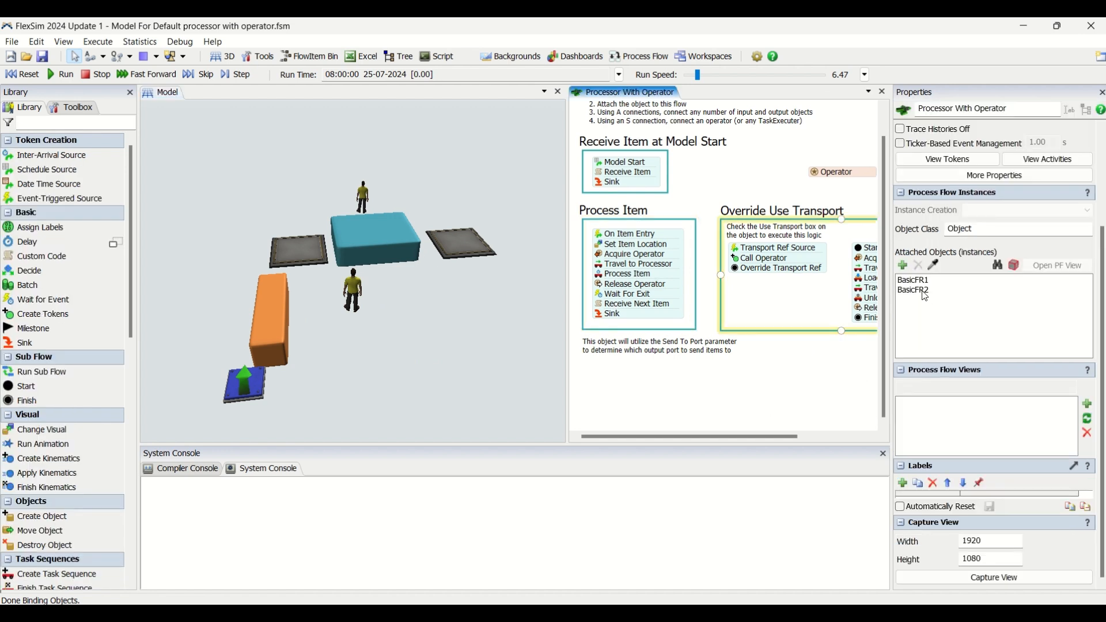
{"action": "left_click", "coordinate": [921, 291]}
{"action": "left_click", "coordinate": [919, 265]}
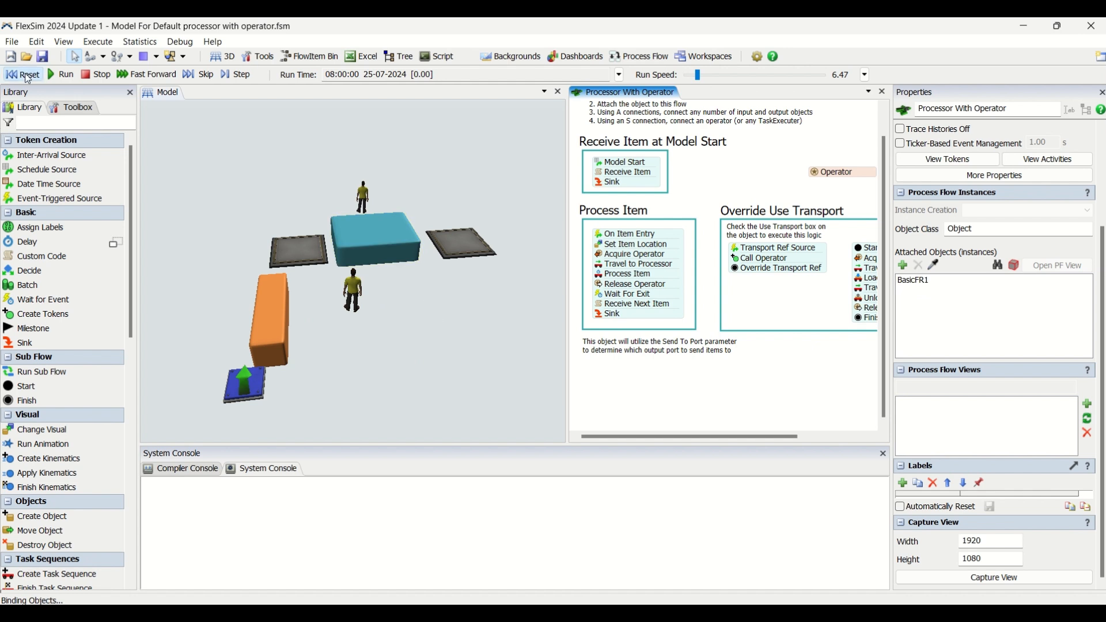
- Test-run the model at a run speed of 15.79 and reset it
{"action": "left_click", "coordinate": [62, 74]}
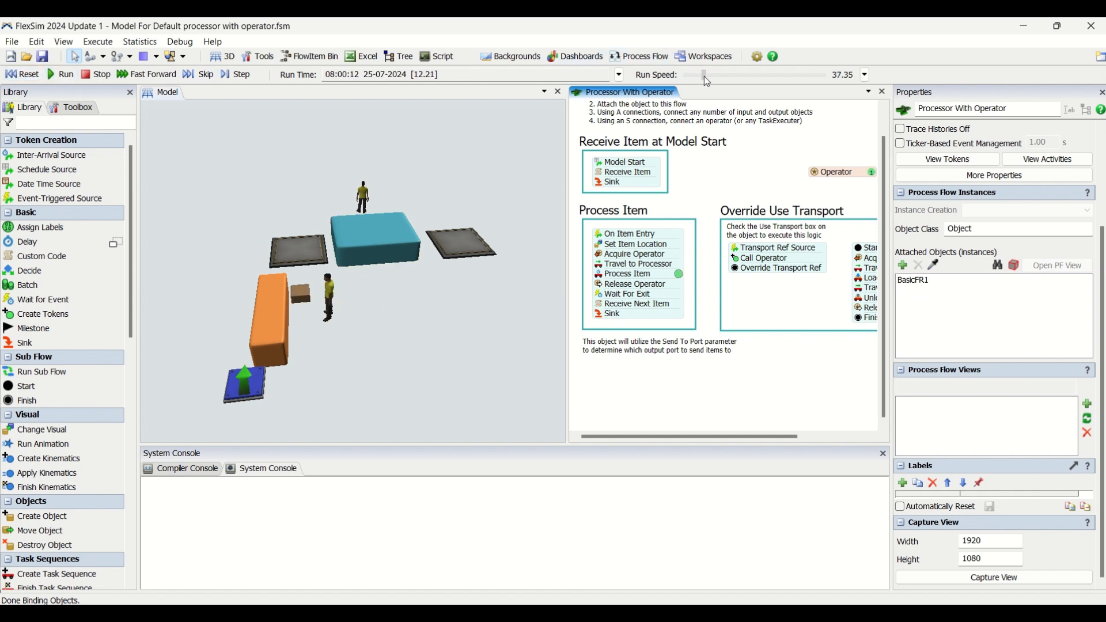
{"action": "left_click_drag", "start_coordinate": [698, 77], "coordinate": [700, 76]}
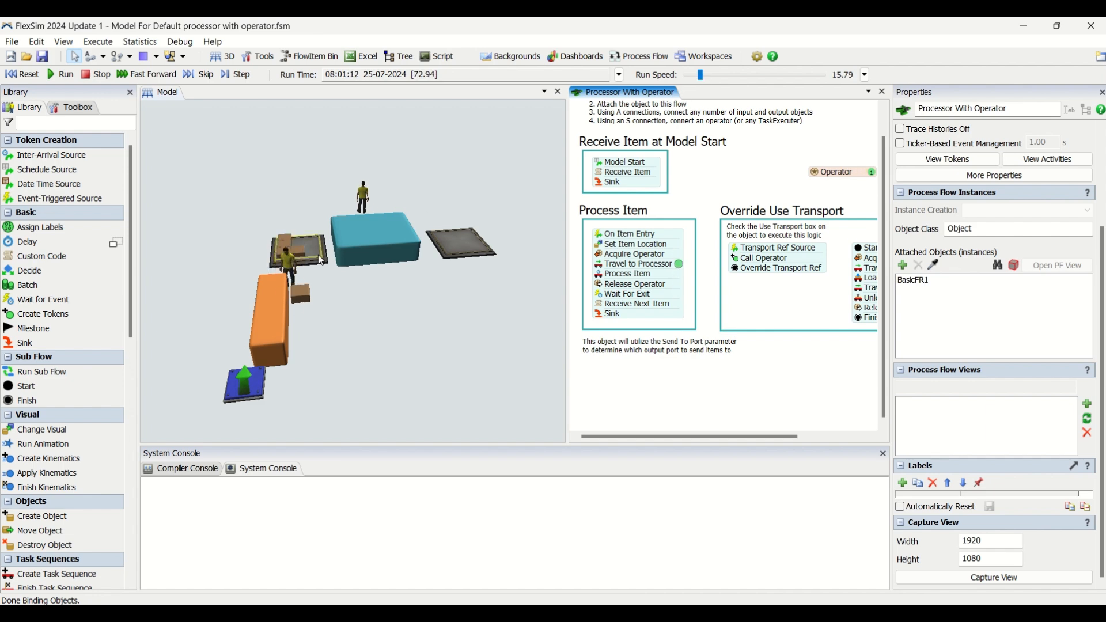
{"action": "left_click", "coordinate": [22, 75]}
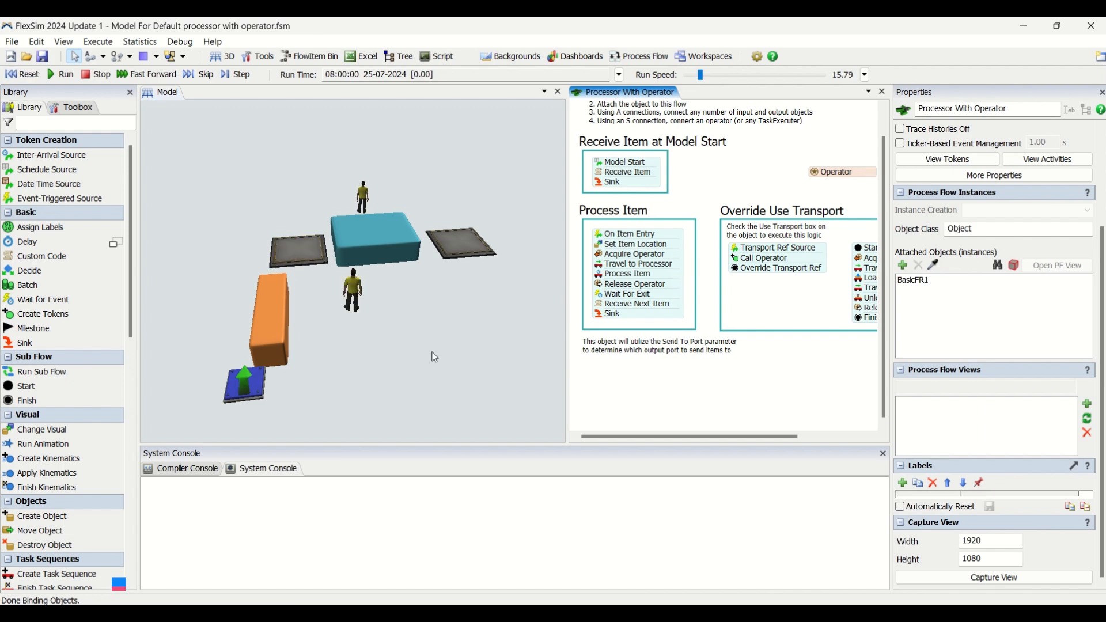
- Switch the 3D view to Working Mode and view the layout from above
{"action": "left_click", "coordinate": [380, 358]}
{"action": "left_click", "coordinate": [974, 244]}
{"action": "left_click", "coordinate": [939, 256]}
{"action": "right_click_drag", "start_coordinate": [440, 338], "coordinate": [397, 366]}
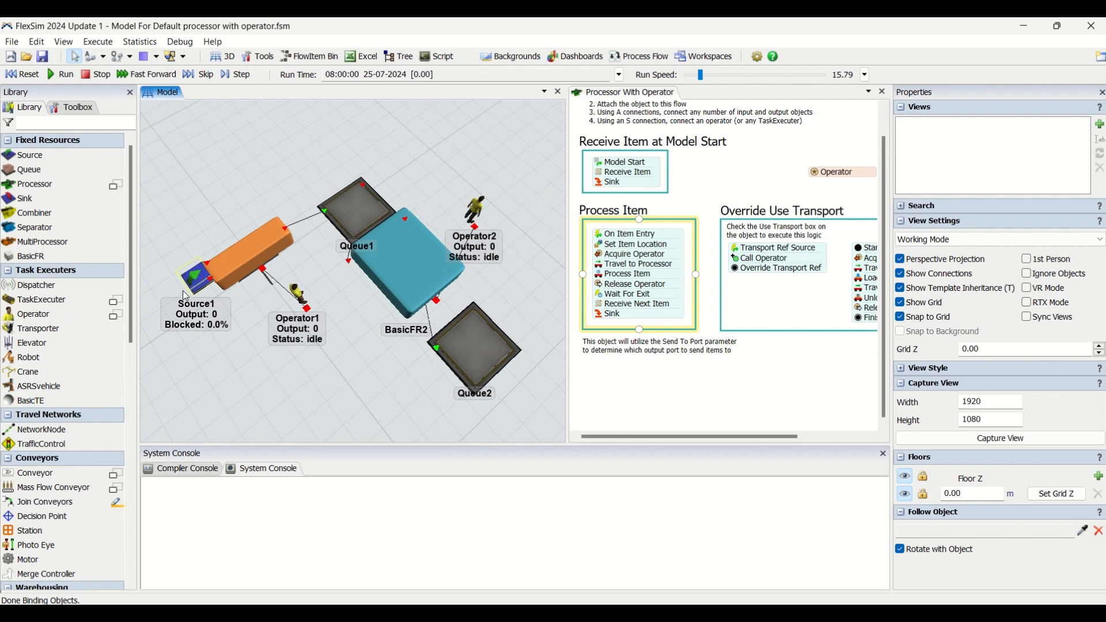
- Spread out the 3D layout by moving Source1 farther from BasicFR1 and shifting Queue1 slightly away from BasicFR2
{"action": "left_click_drag", "start_coordinate": [176, 310], "coordinate": [151, 334]}
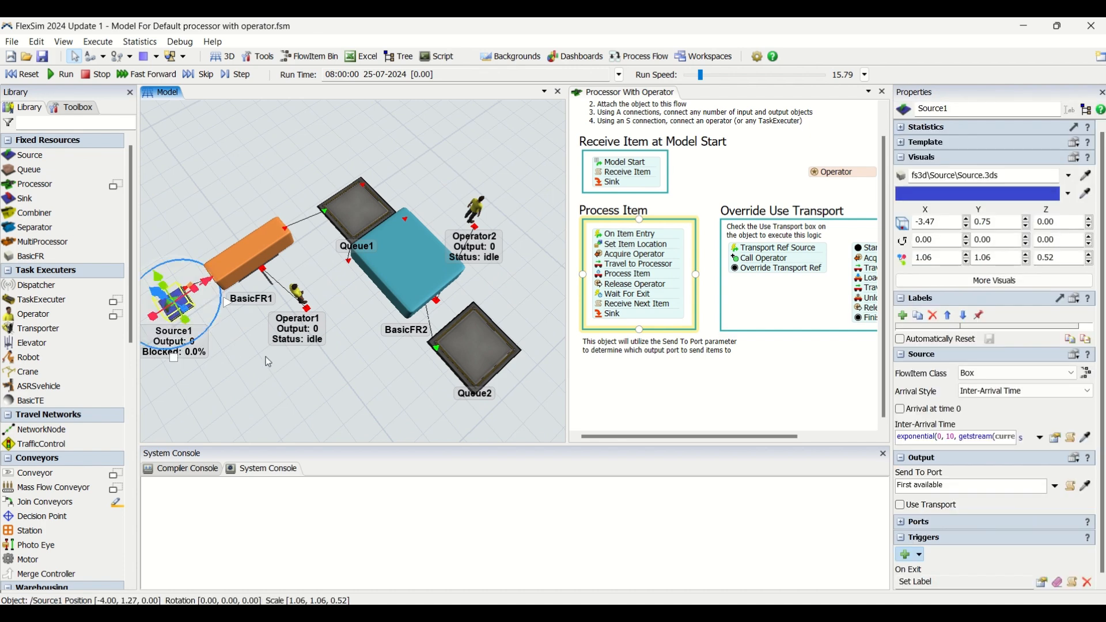
{"action": "left_click_drag", "start_coordinate": [268, 361], "coordinate": [271, 352]}
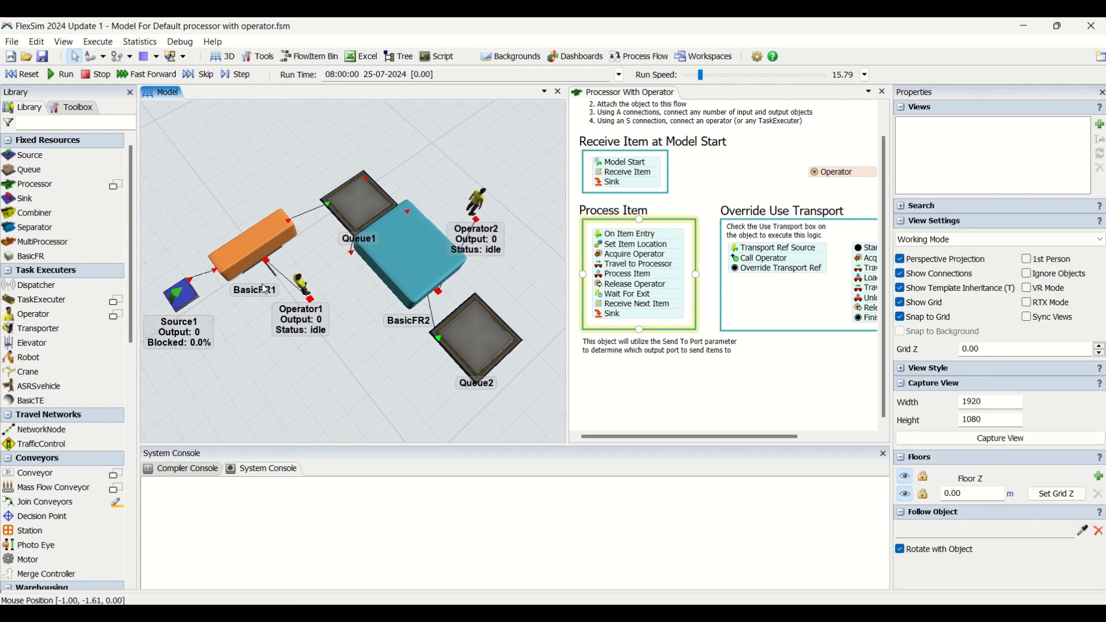
{"action": "left_click", "coordinate": [335, 198]}
{"action": "left_click", "coordinate": [412, 256]}
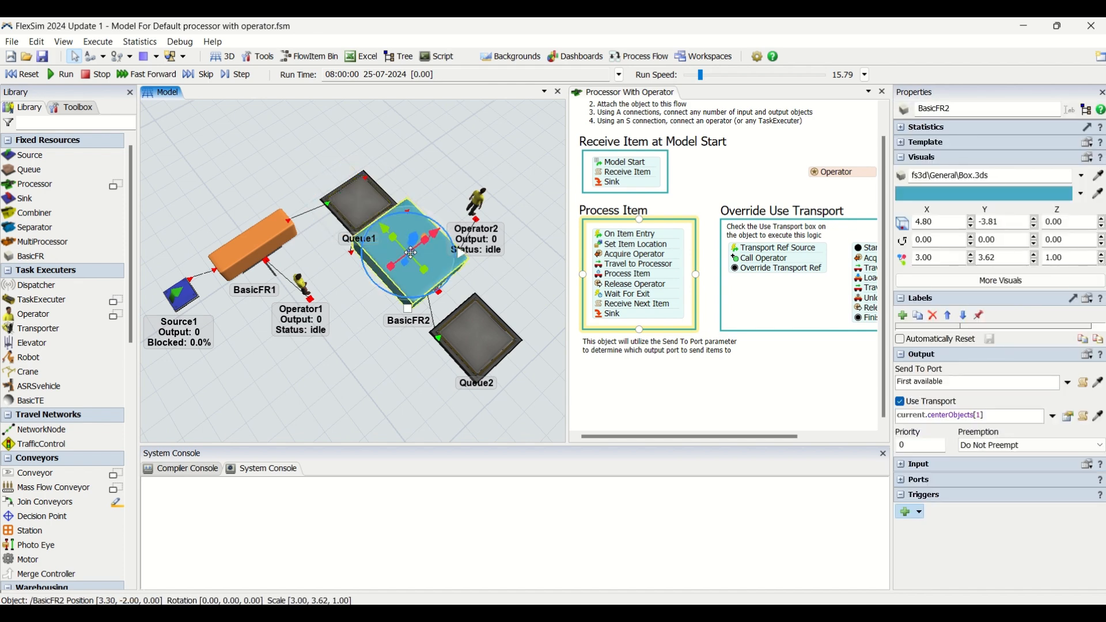
{"action": "left_click", "coordinate": [476, 342]}
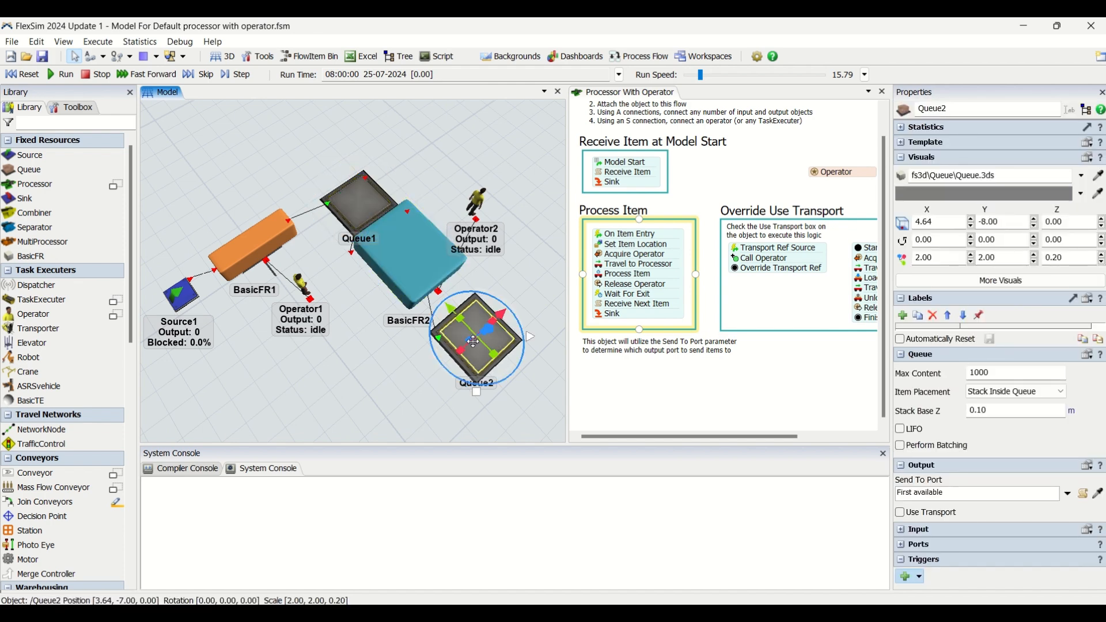
{"action": "left_click", "coordinate": [372, 386]}
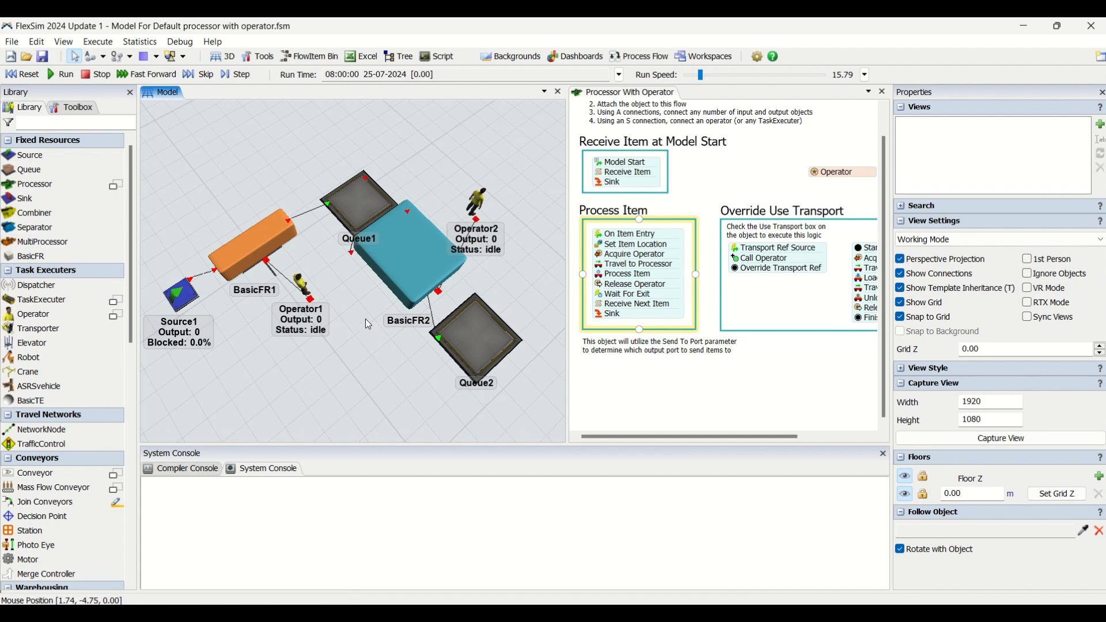
{"action": "scroll", "coordinate": [297, 262], "scroll_direction": "up", "scroll_amount": 2}
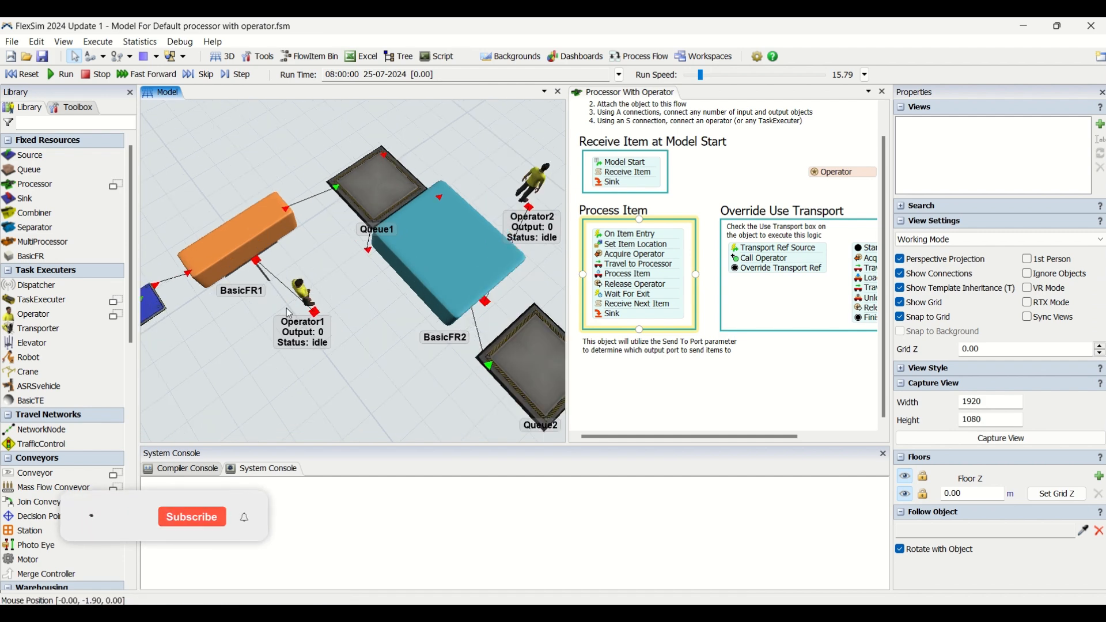
{"action": "left_click_drag", "start_coordinate": [362, 198], "coordinate": [344, 195]}
- Turn off Use Transport in BasicFR1's output settings
{"action": "left_click", "coordinate": [303, 295]}
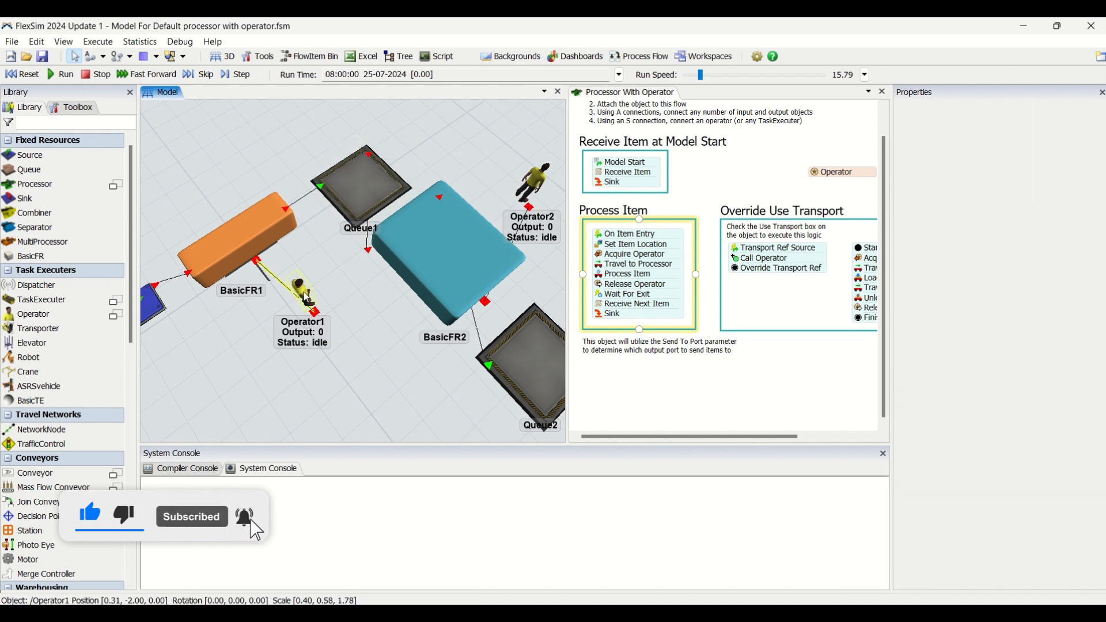
{"action": "left_click", "coordinate": [304, 293]}
{"action": "left_click", "coordinate": [247, 242]}
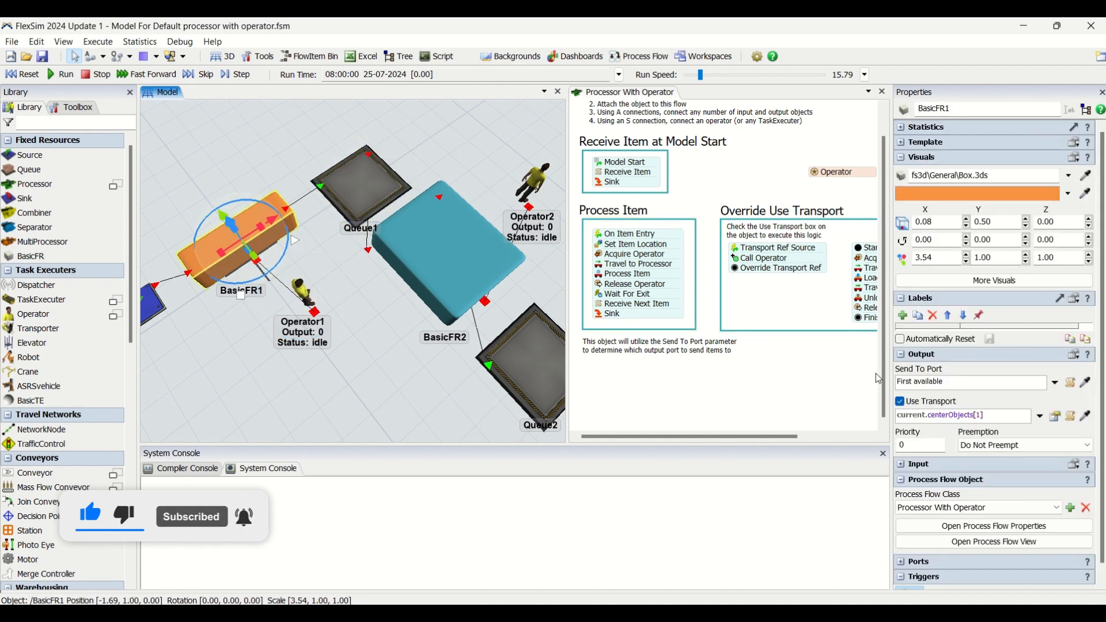
{"action": "left_click", "coordinate": [900, 403]}
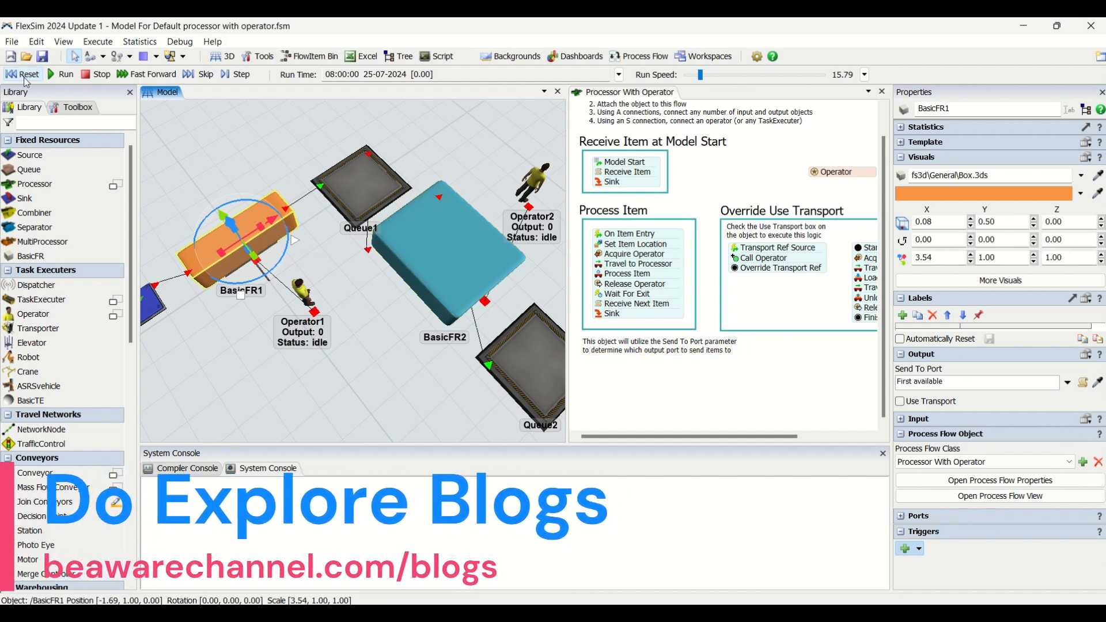
- Run the model, reduce the run speed to 1.55, and look over the flow's Override Use Transport and Process Item sections
{"action": "left_click", "coordinate": [61, 78]}
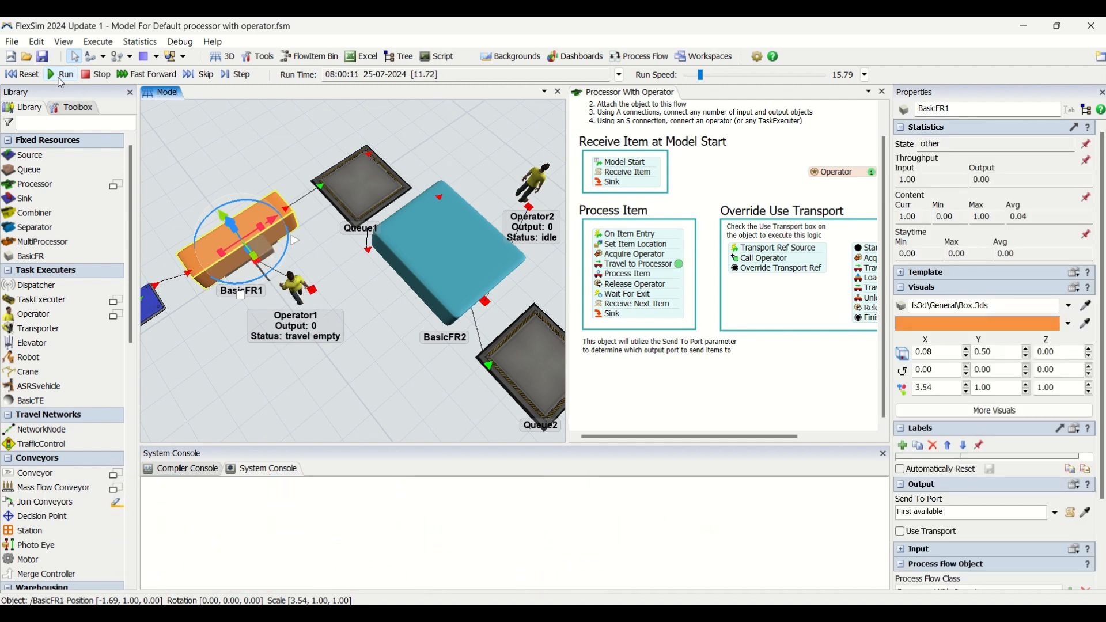
{"action": "left_click_drag", "start_coordinate": [696, 77], "coordinate": [694, 78]}
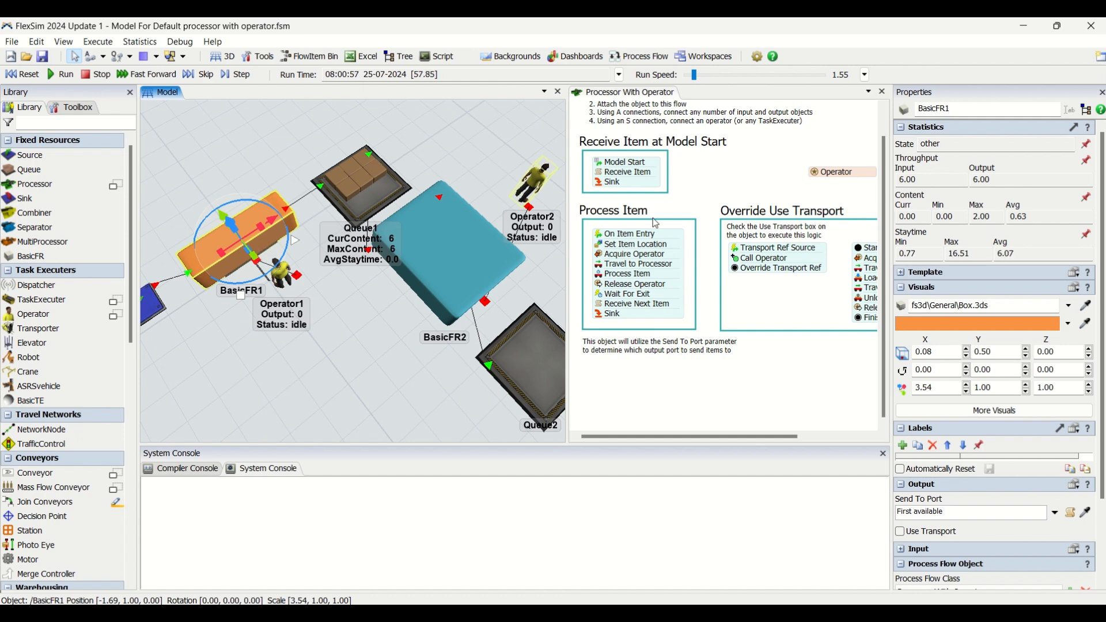
{"action": "left_click_drag", "start_coordinate": [774, 382], "coordinate": [672, 377]}
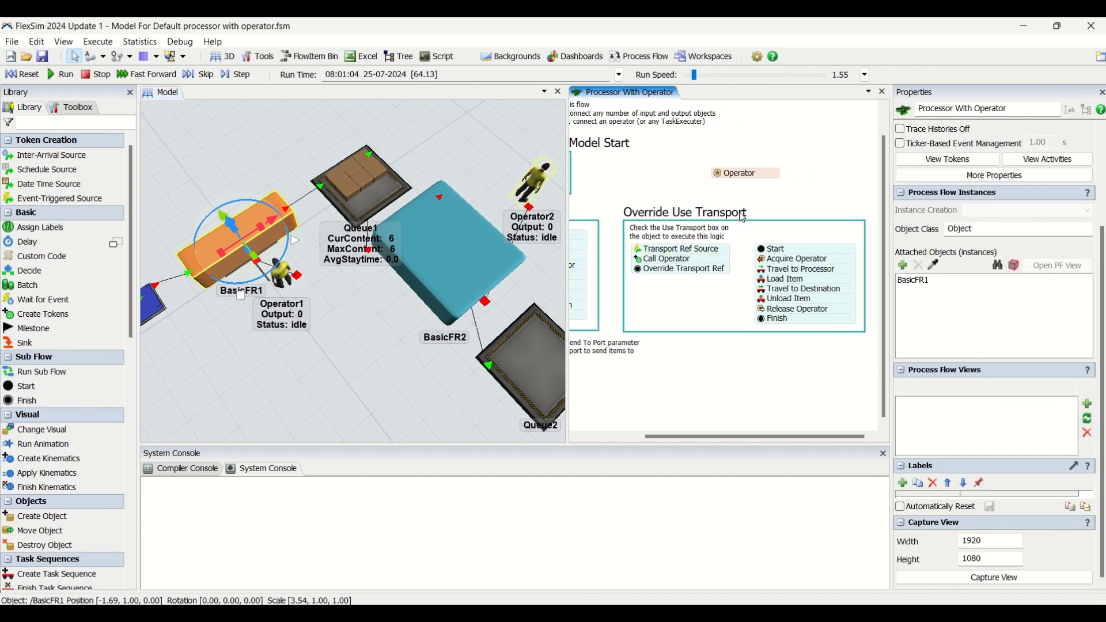
{"action": "left_click_drag", "start_coordinate": [675, 368], "coordinate": [777, 364]}
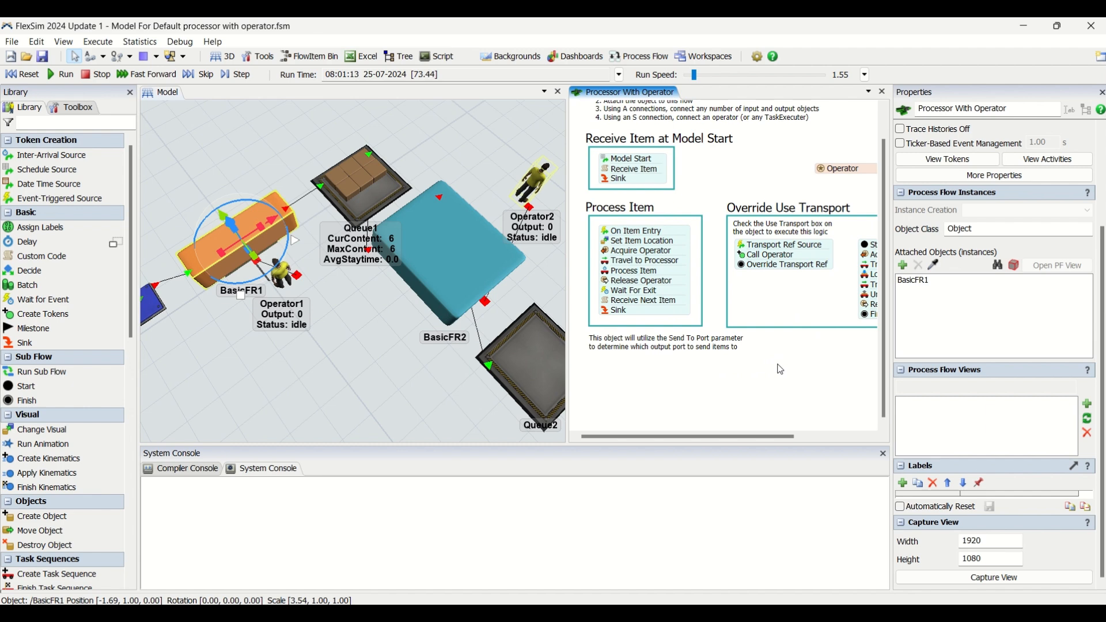
{"action": "left_click_drag", "start_coordinate": [712, 171], "coordinate": [714, 200]}
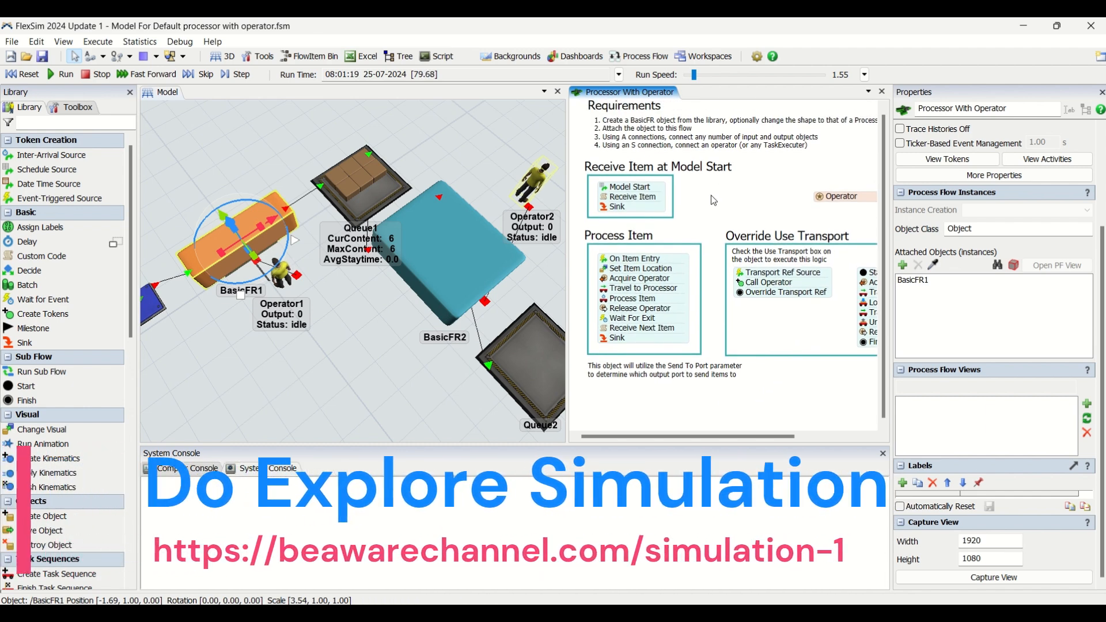
- Remove BasicFR1 from the Processor With Operator flow's attached objects and reset the simulation
{"action": "left_click", "coordinate": [929, 283]}
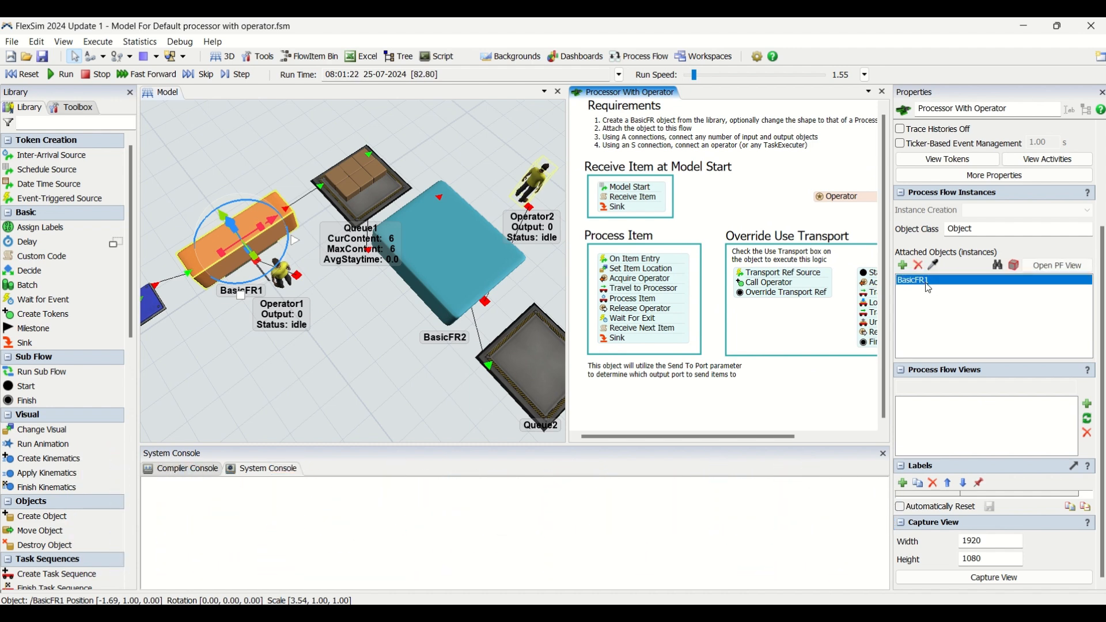
{"action": "left_click", "coordinate": [923, 267]}
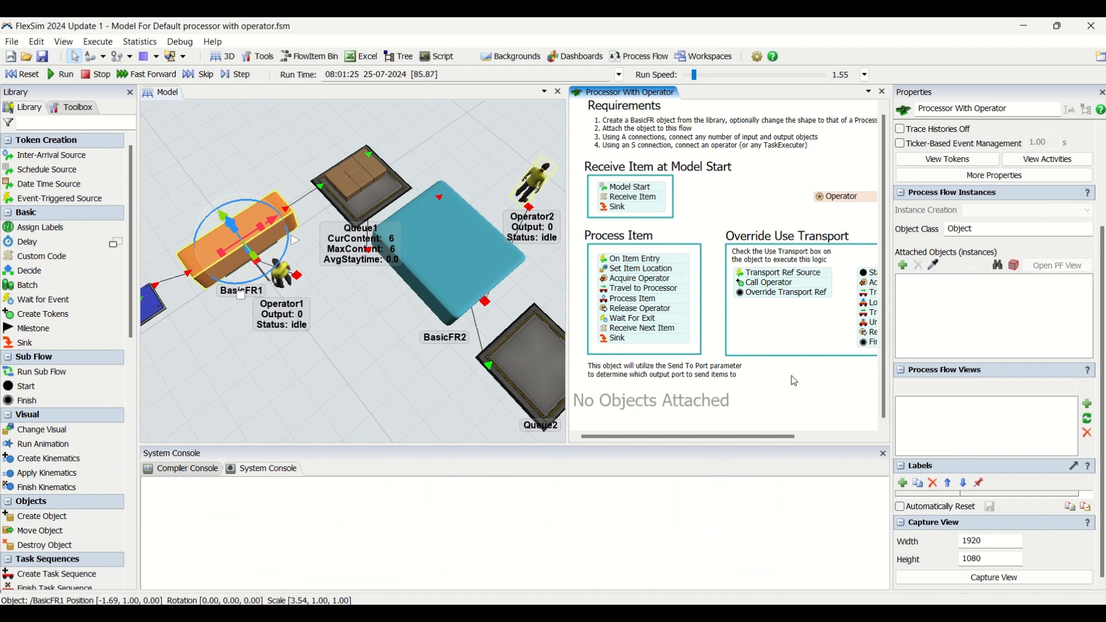
{"action": "left_click", "coordinate": [22, 77]}
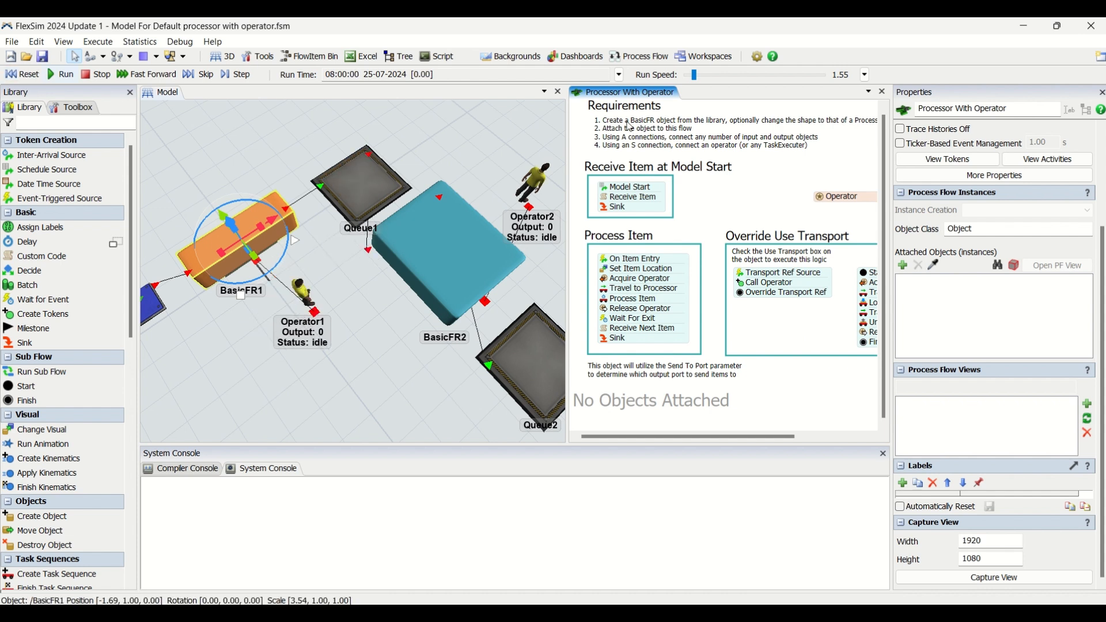
- Attach BasicFR1 to the Processor With Operator flow by sampling it in the 3D model
{"action": "left_click", "coordinate": [935, 268]}
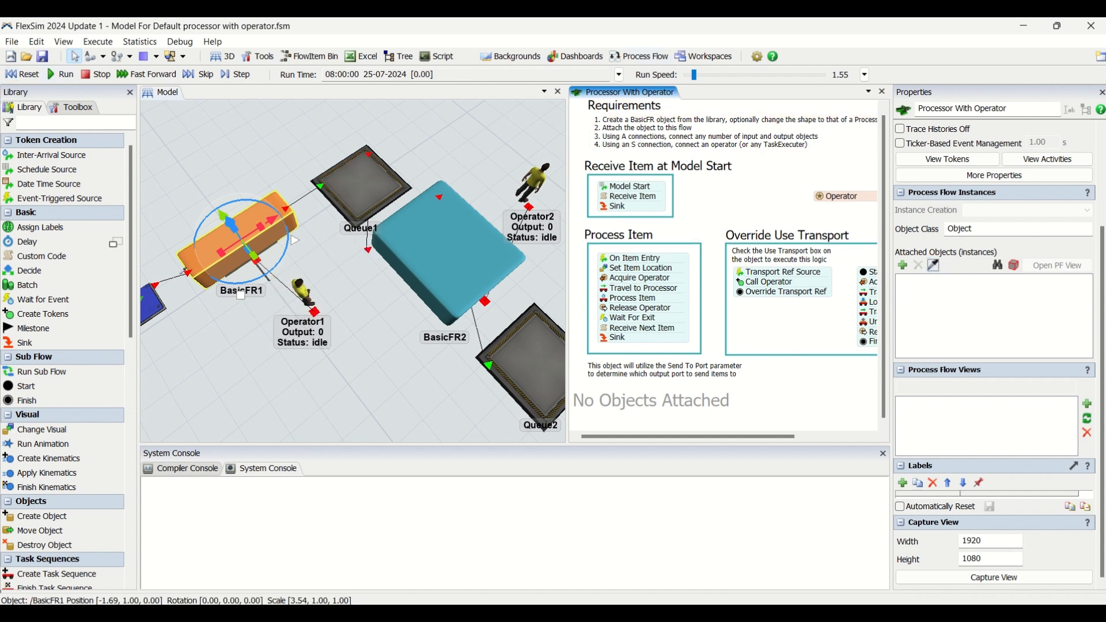
{"action": "left_click", "coordinate": [215, 263]}
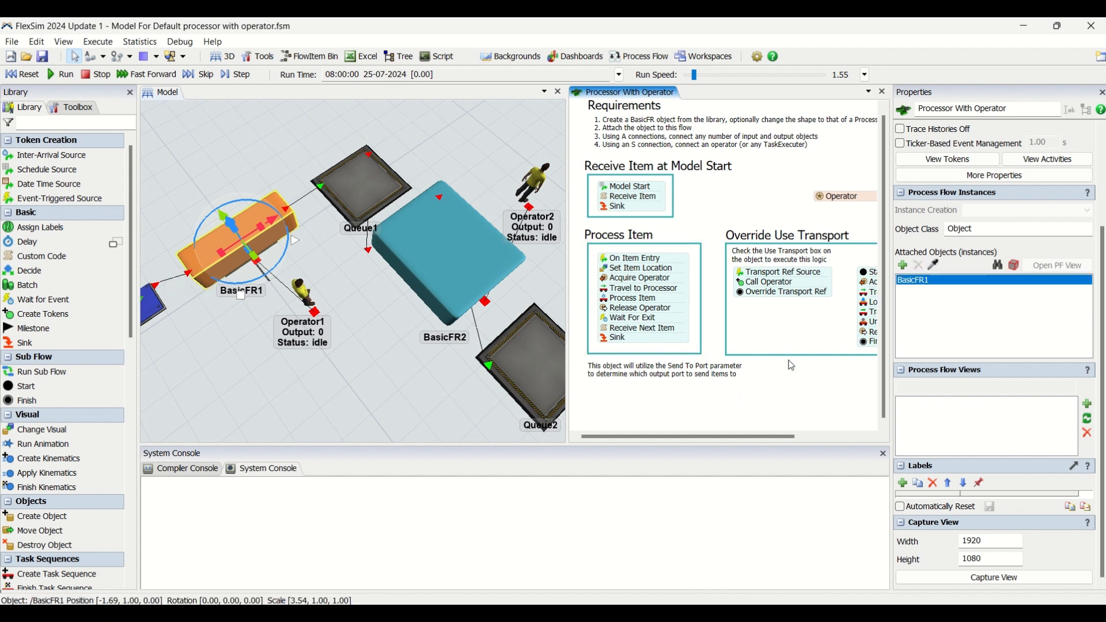
- Check the On Item Entry event settings, plus the properties of Operator1 and BasicFR1 in the 3D model
{"action": "double_click", "coordinate": [609, 260]}
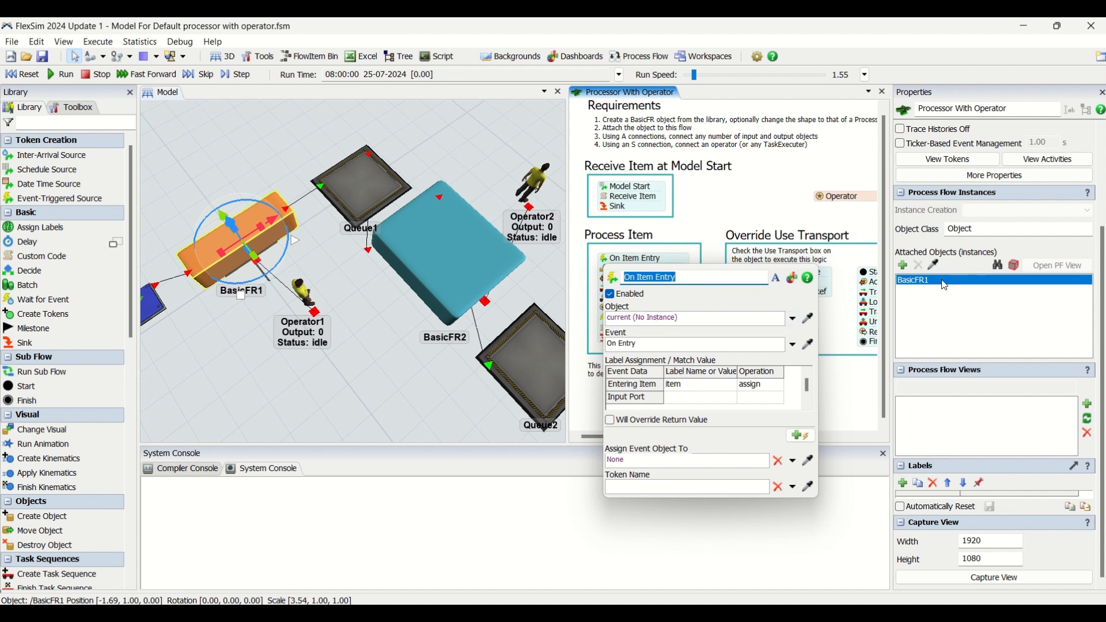
{"action": "left_click", "coordinate": [692, 221]}
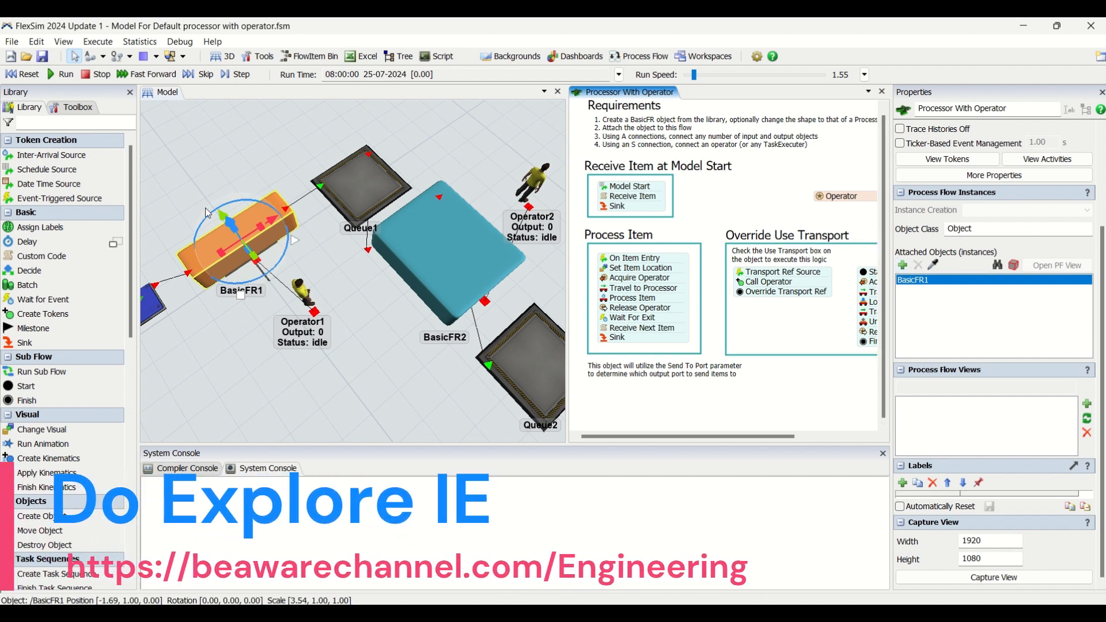
{"action": "left_click", "coordinate": [342, 320]}
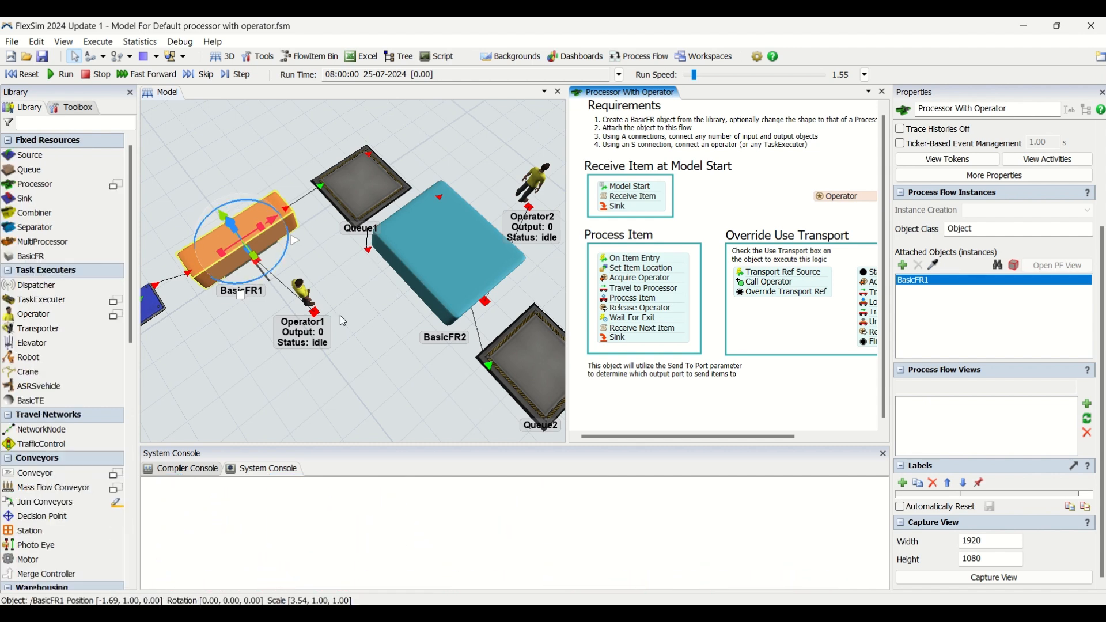
{"action": "left_click", "coordinate": [240, 294]}
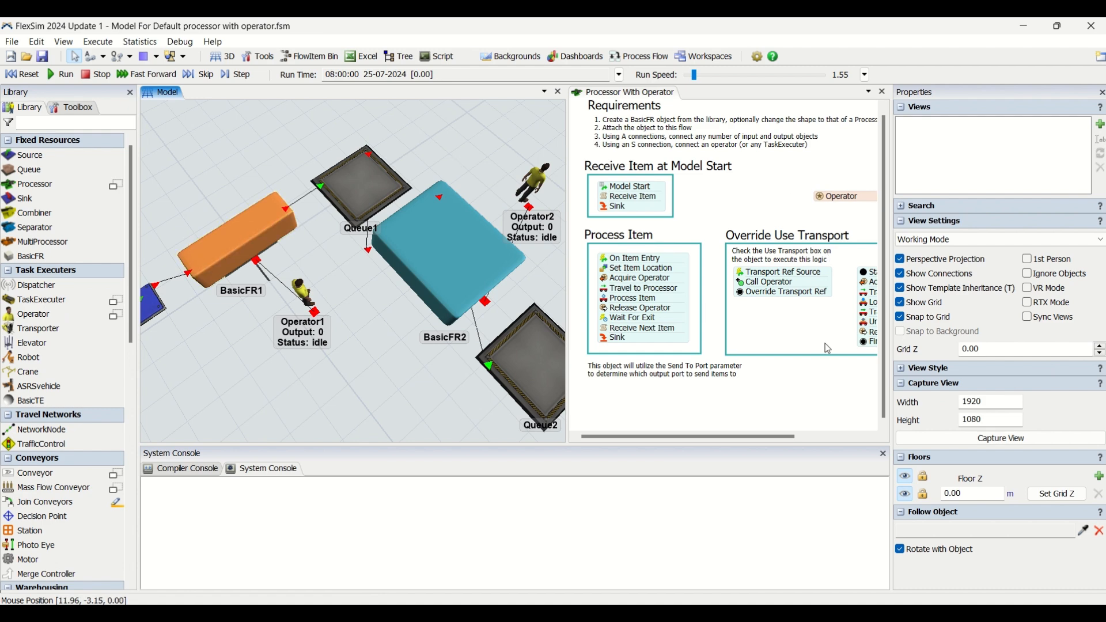
{"action": "left_click", "coordinate": [746, 229]}
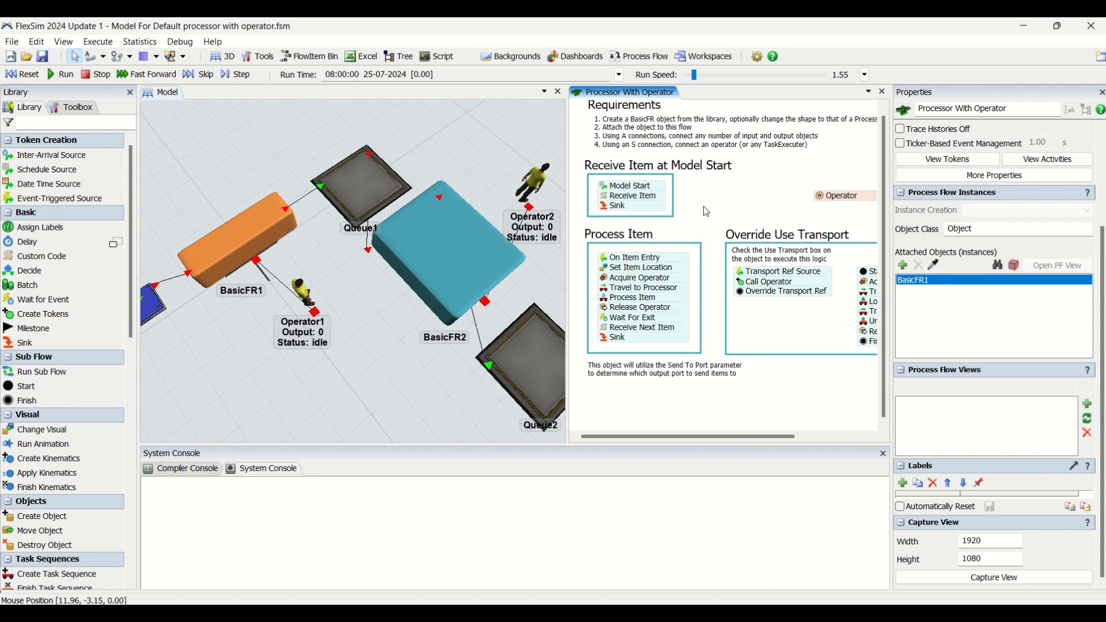
{"action": "left_click_drag", "start_coordinate": [314, 258], "coordinate": [359, 254]}
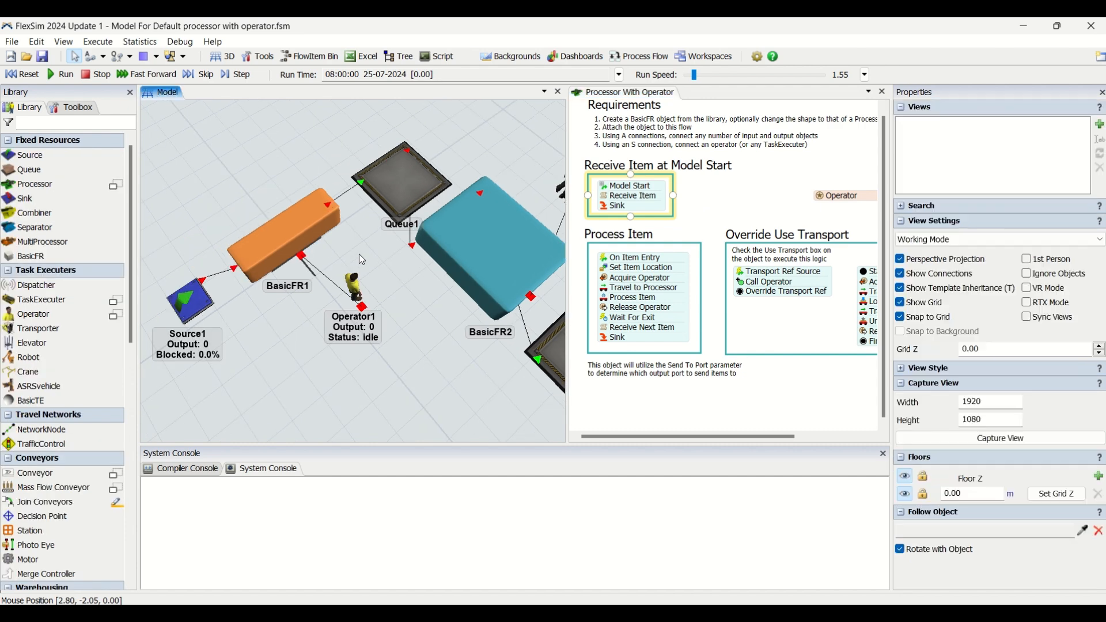
{"action": "left_click", "coordinate": [358, 292]}
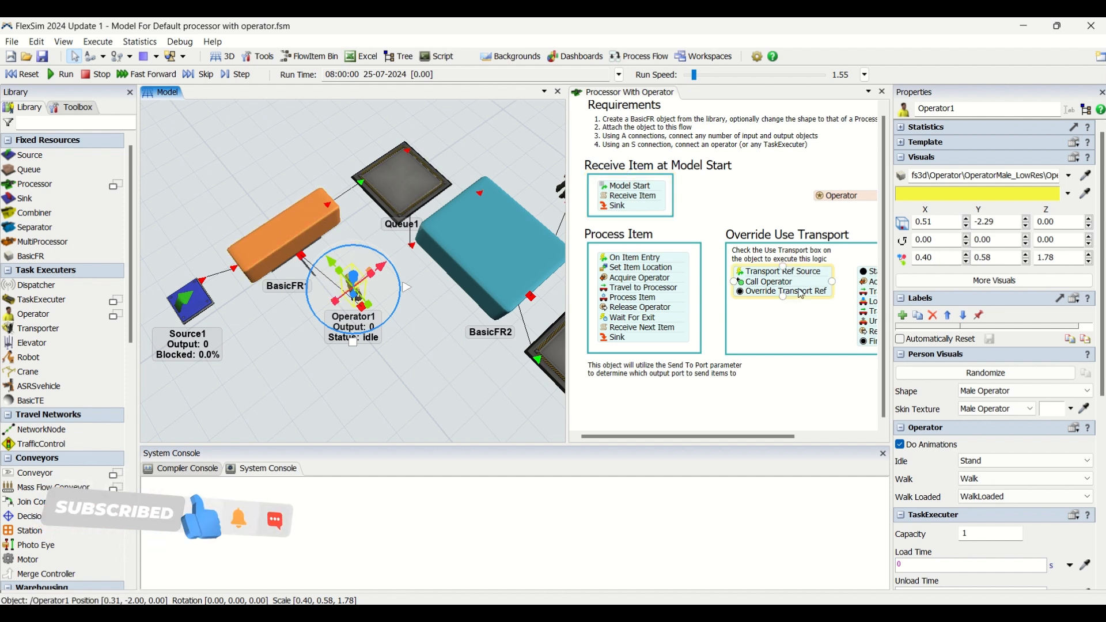
{"action": "left_click", "coordinate": [296, 230]}
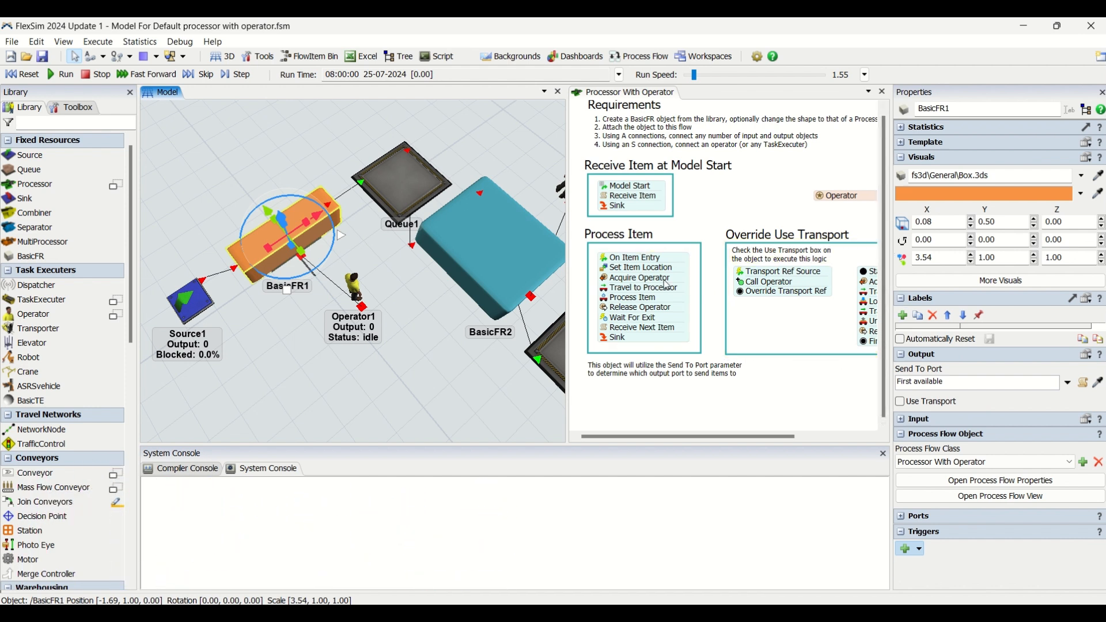
- Examine the settings of the On Item Entry, Set Item Location and Acquire Operator activities in the Process Item block
{"action": "left_click", "coordinate": [605, 262]}
{"action": "scroll", "coordinate": [646, 242], "scroll_direction": "up", "scroll_amount": 2}
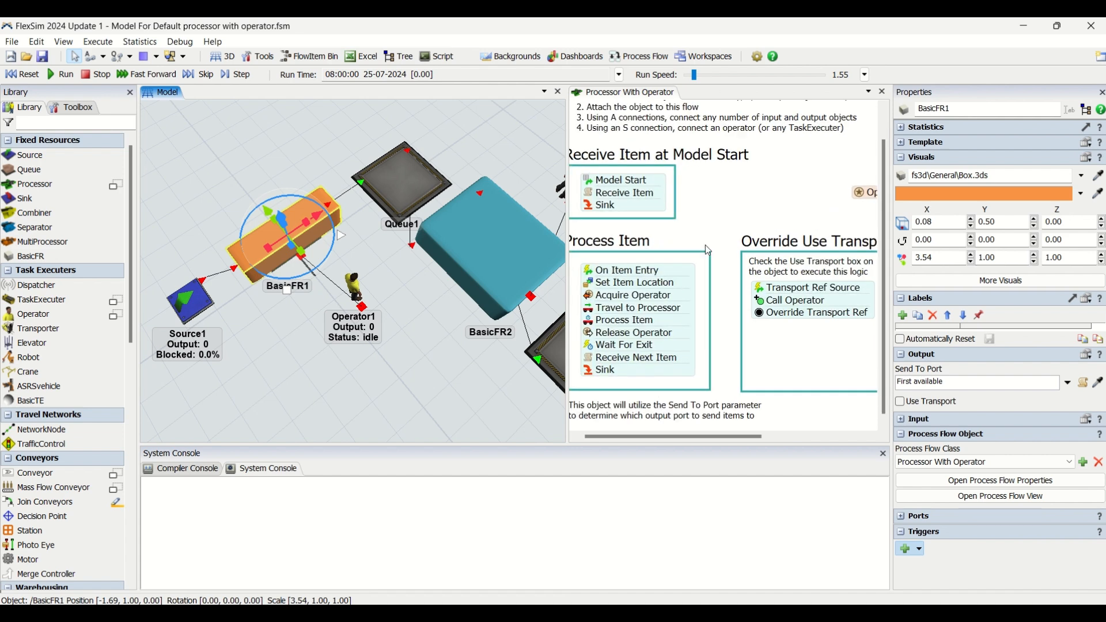
{"action": "left_click_drag", "start_coordinate": [732, 206], "coordinate": [770, 164]}
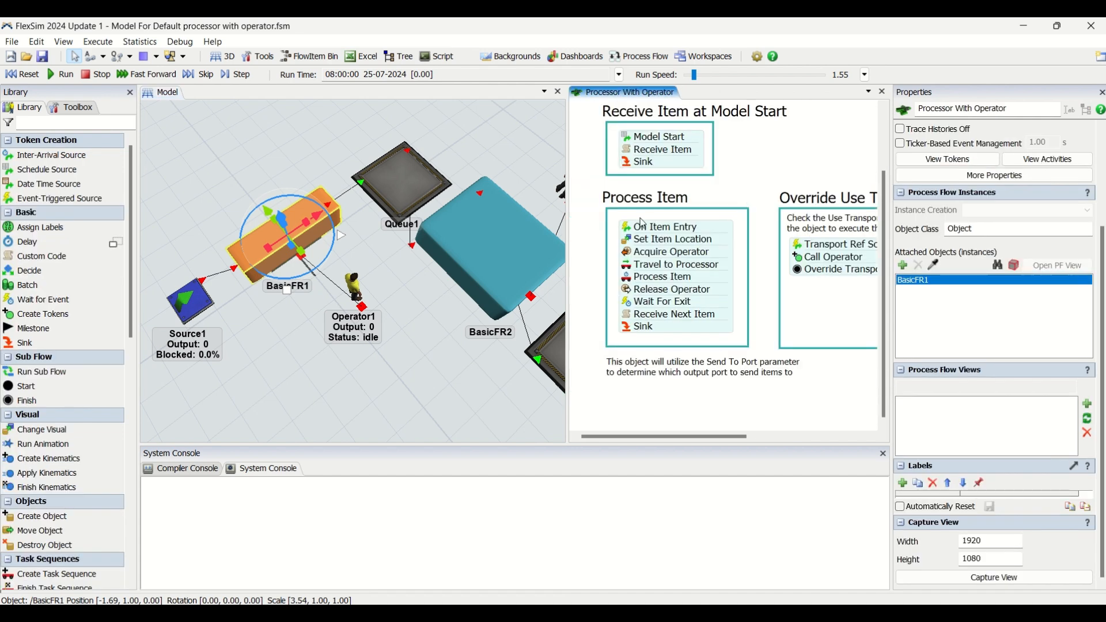
{"action": "double_click", "coordinate": [628, 231]}
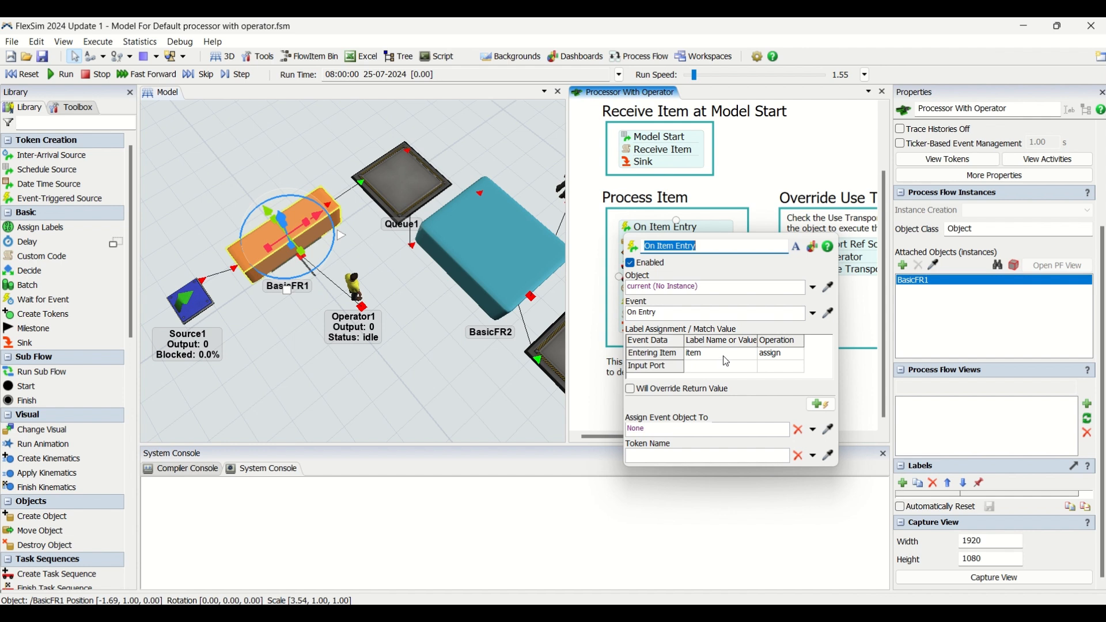
{"action": "left_click", "coordinate": [862, 339]}
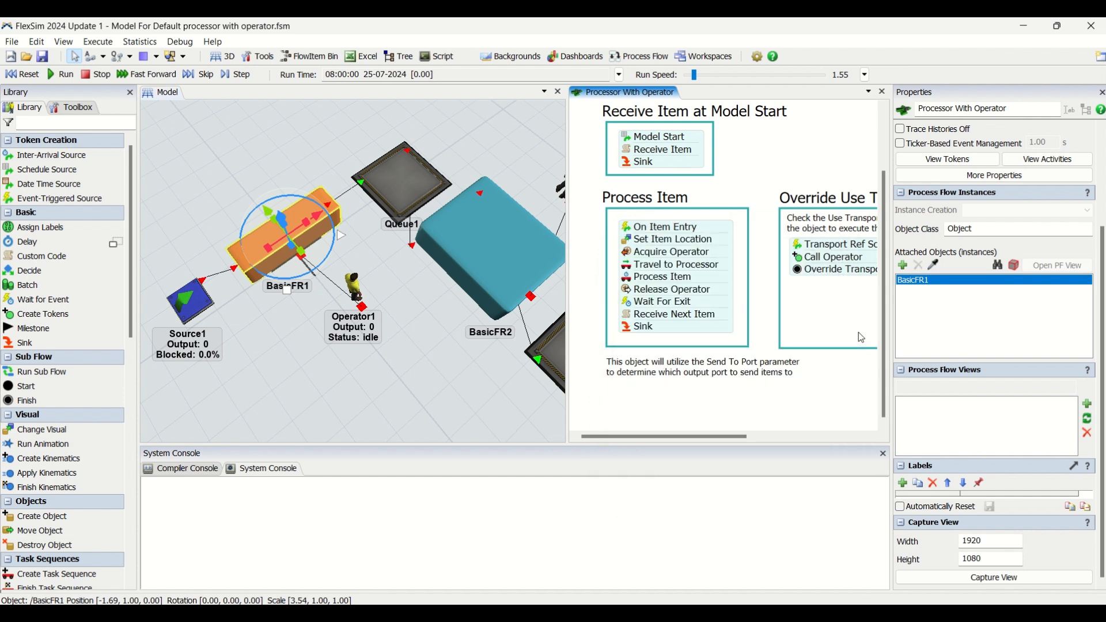
{"action": "left_click", "coordinate": [643, 238]}
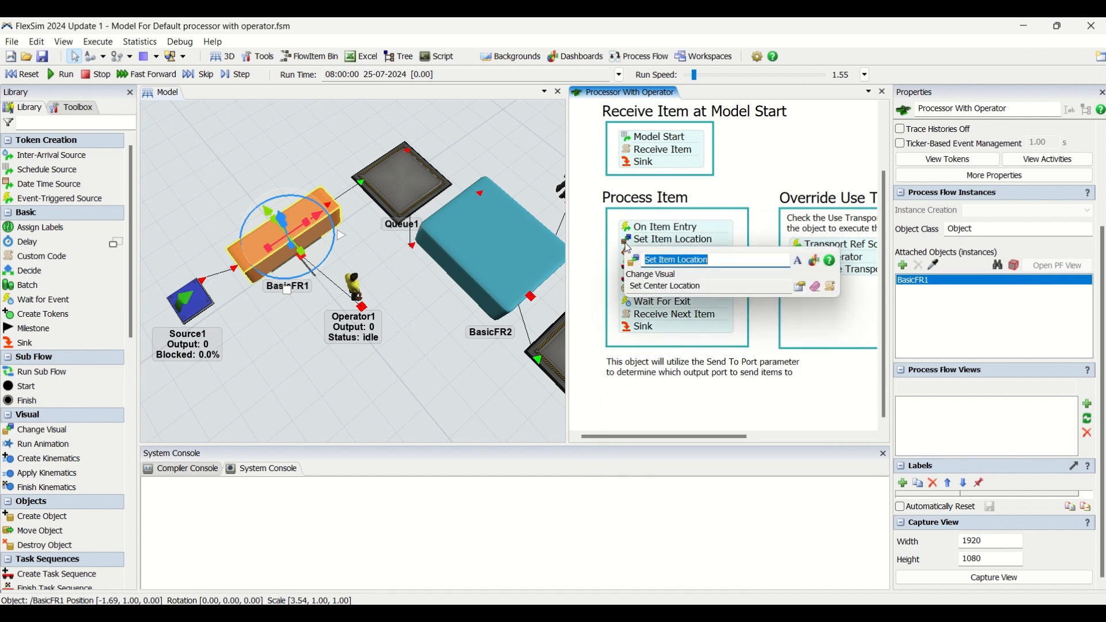
{"action": "left_click", "coordinate": [803, 288]}
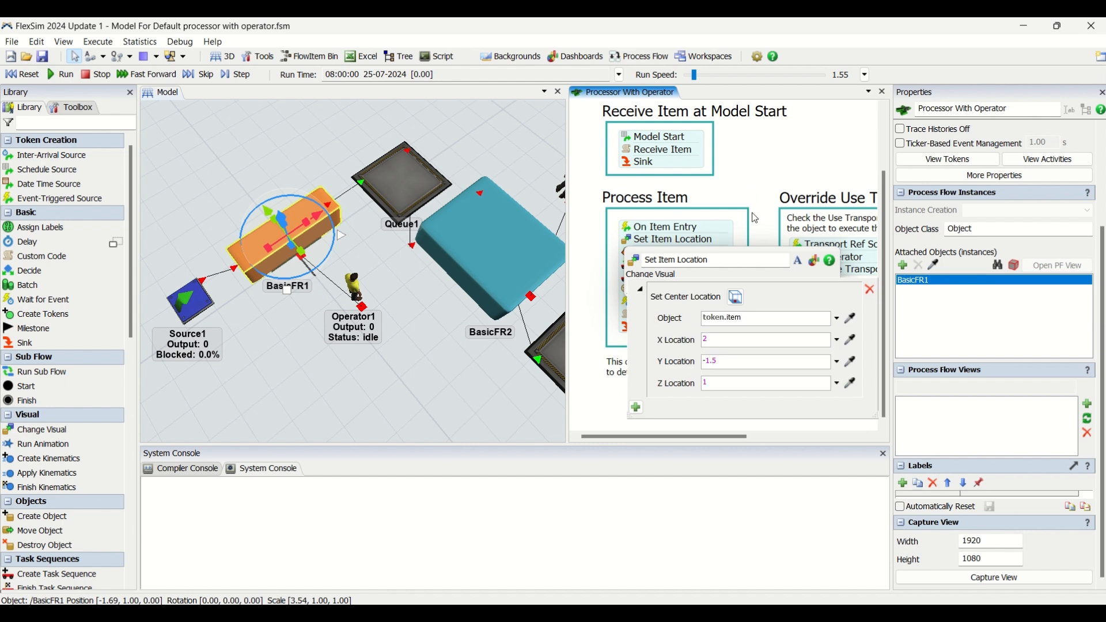
{"action": "left_click", "coordinate": [746, 189]}
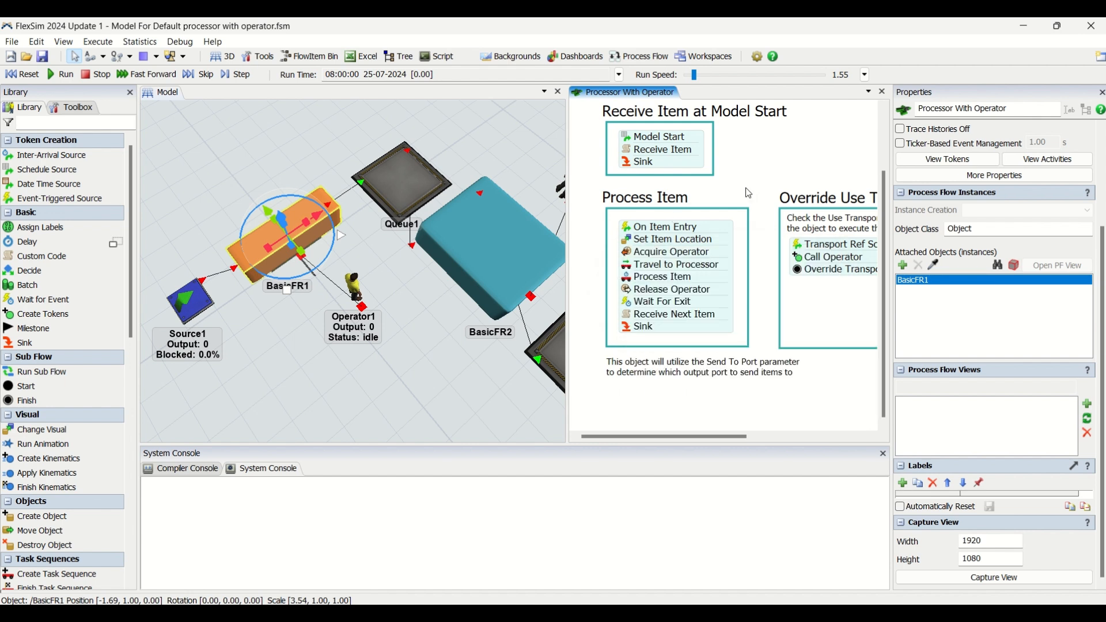
{"action": "left_click", "coordinate": [629, 256]}
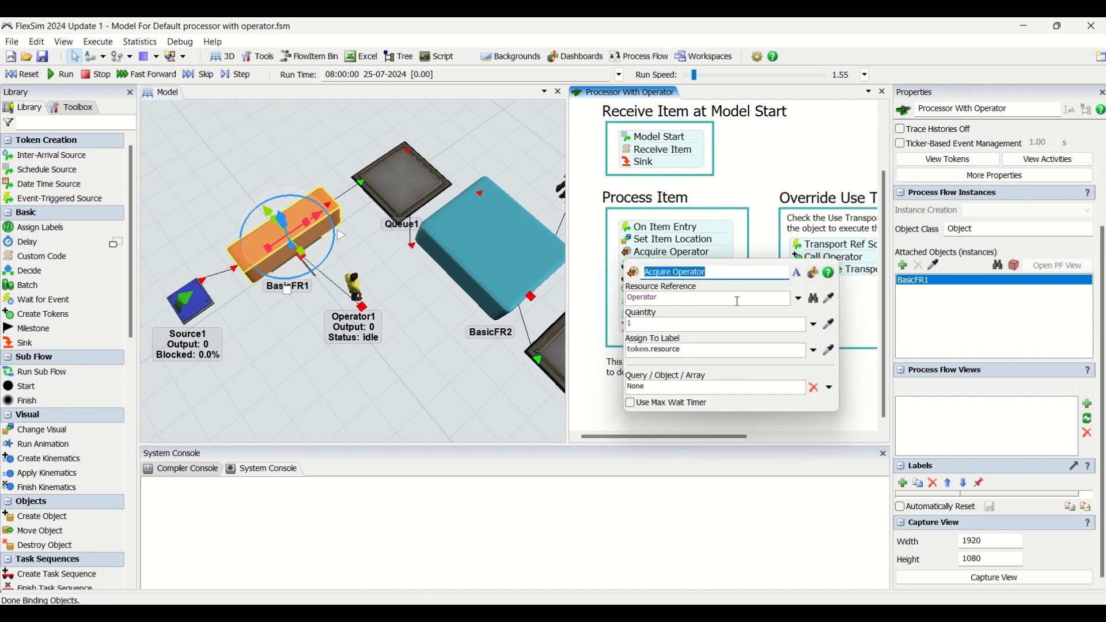
- Examine the Acquire Operator activity's resource reference and quantity settings within the Process Item block
{"action": "left_click", "coordinate": [775, 203]}
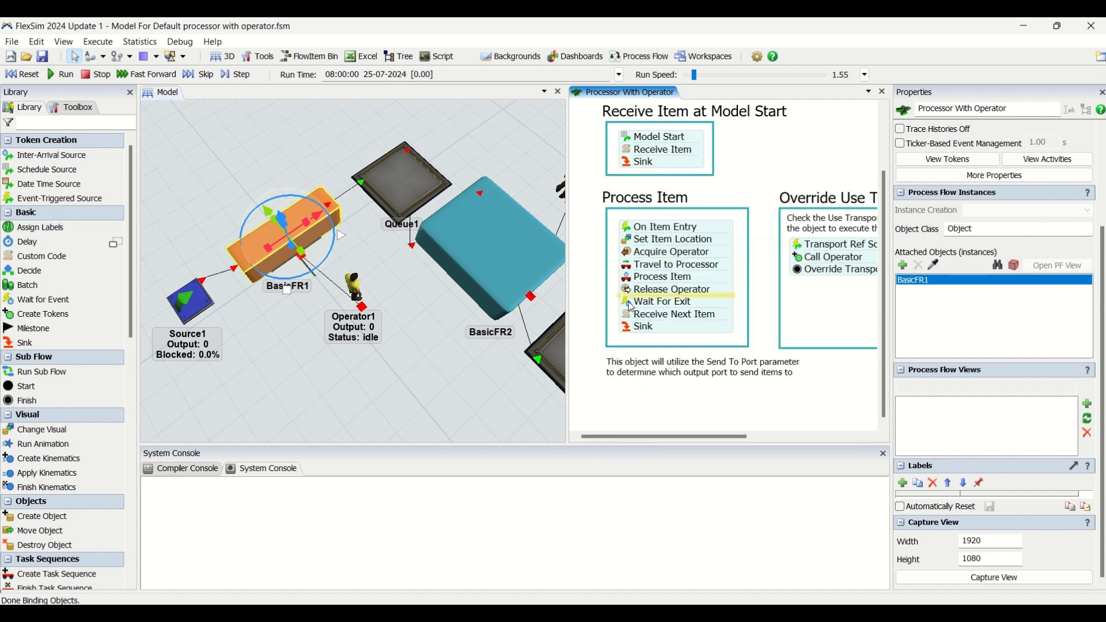
{"action": "left_click_drag", "start_coordinate": [698, 382], "coordinate": [677, 381]}
{"action": "scroll", "coordinate": [676, 382], "scroll_direction": "down", "scroll_amount": 2}
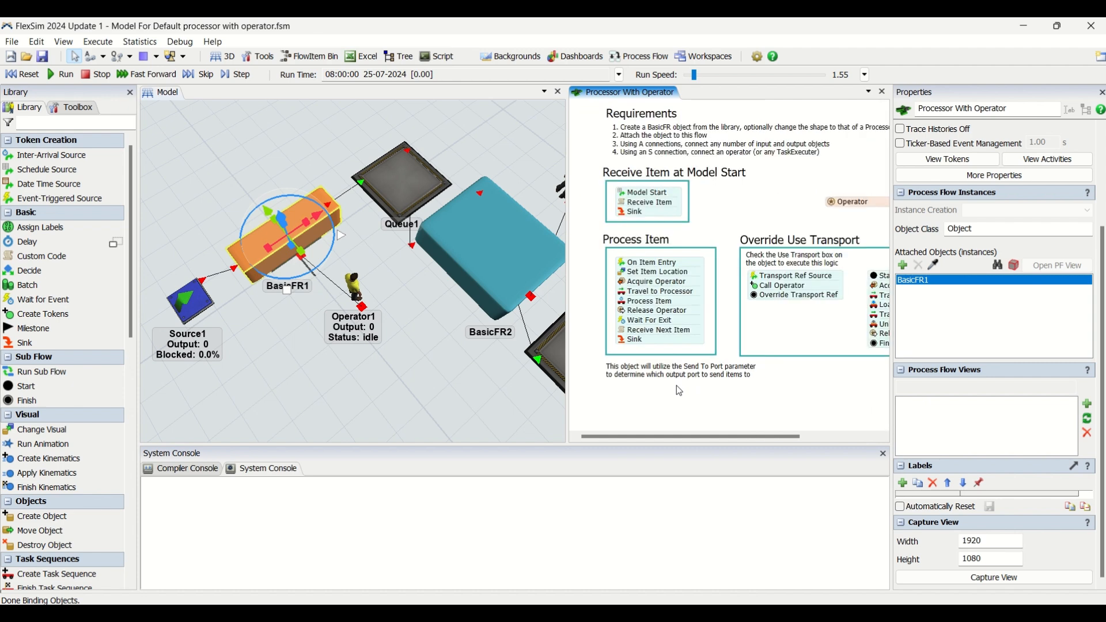
{"action": "left_click_drag", "start_coordinate": [737, 220], "coordinate": [707, 219]}
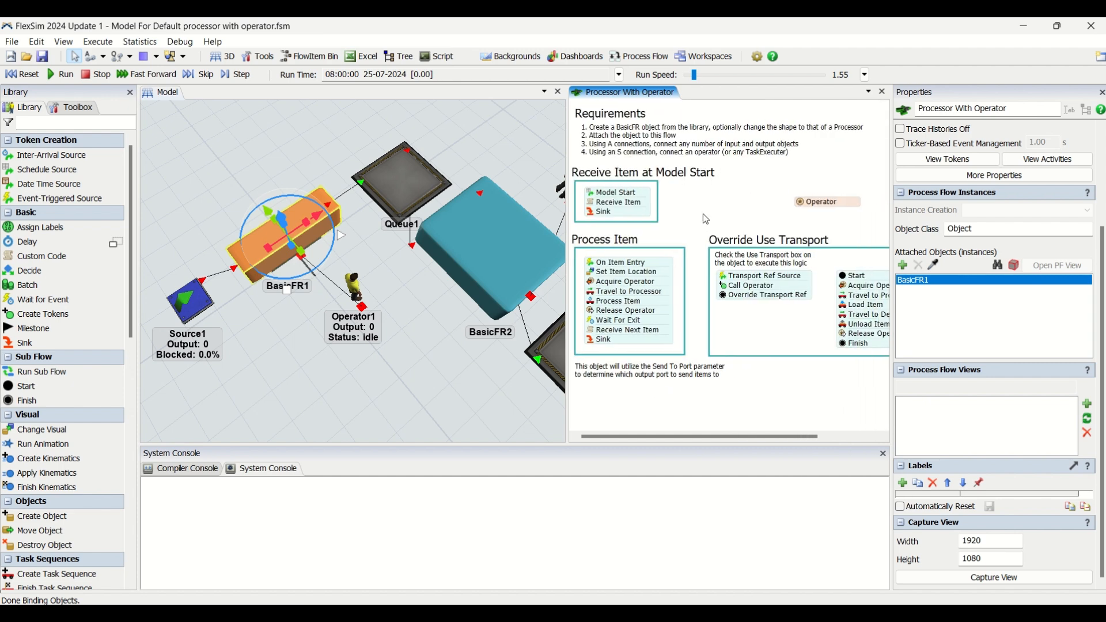
{"action": "double_click", "coordinate": [592, 282]}
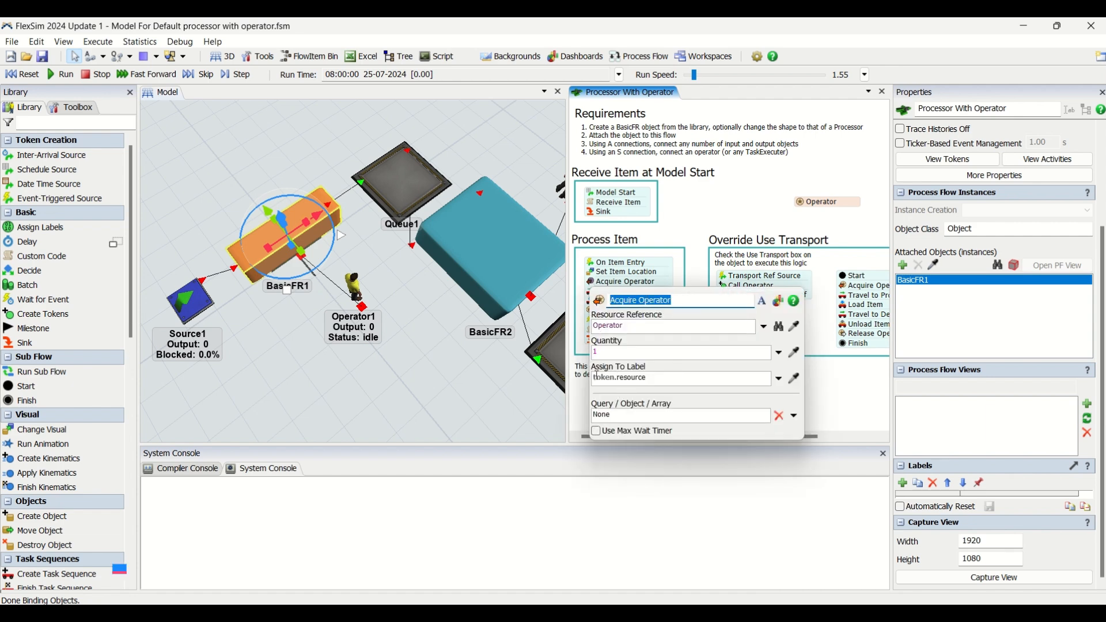
{"action": "left_click", "coordinate": [719, 216]}
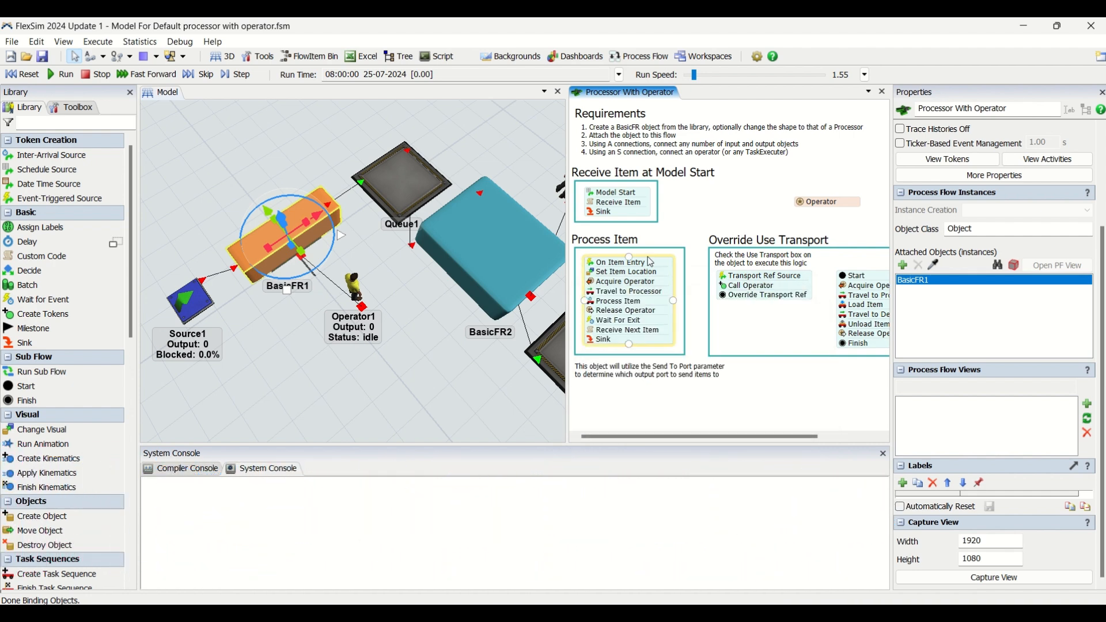
- Inspect the shared Operator resource's reference expression, count and type settings in the process flow
{"action": "left_click", "coordinate": [801, 204]}
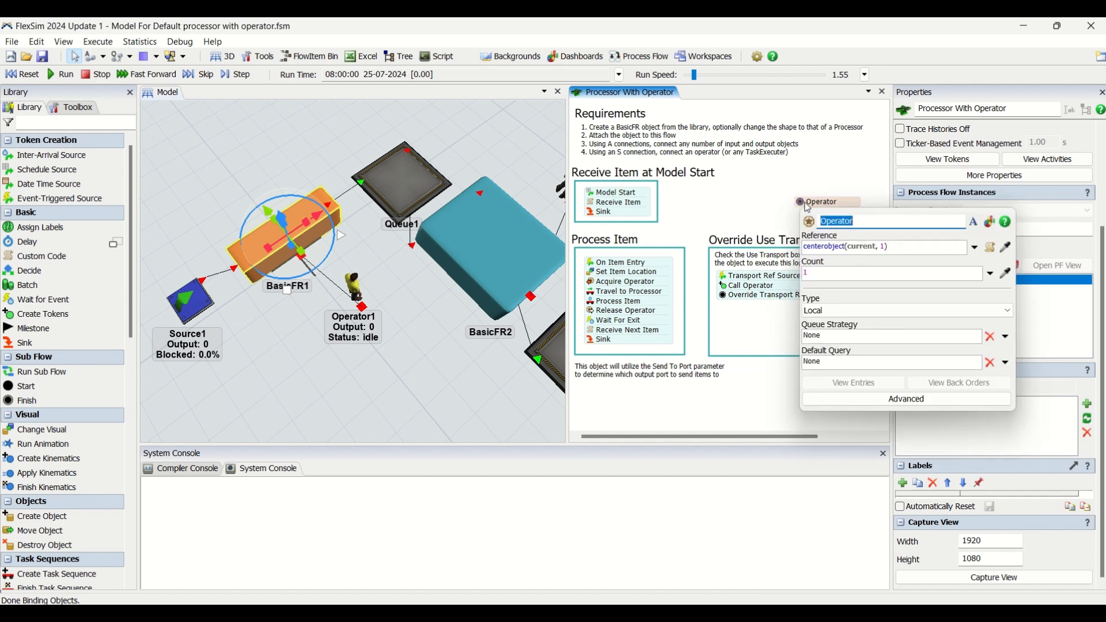
{"action": "left_click_drag", "start_coordinate": [846, 246], "coordinate": [805, 246]}
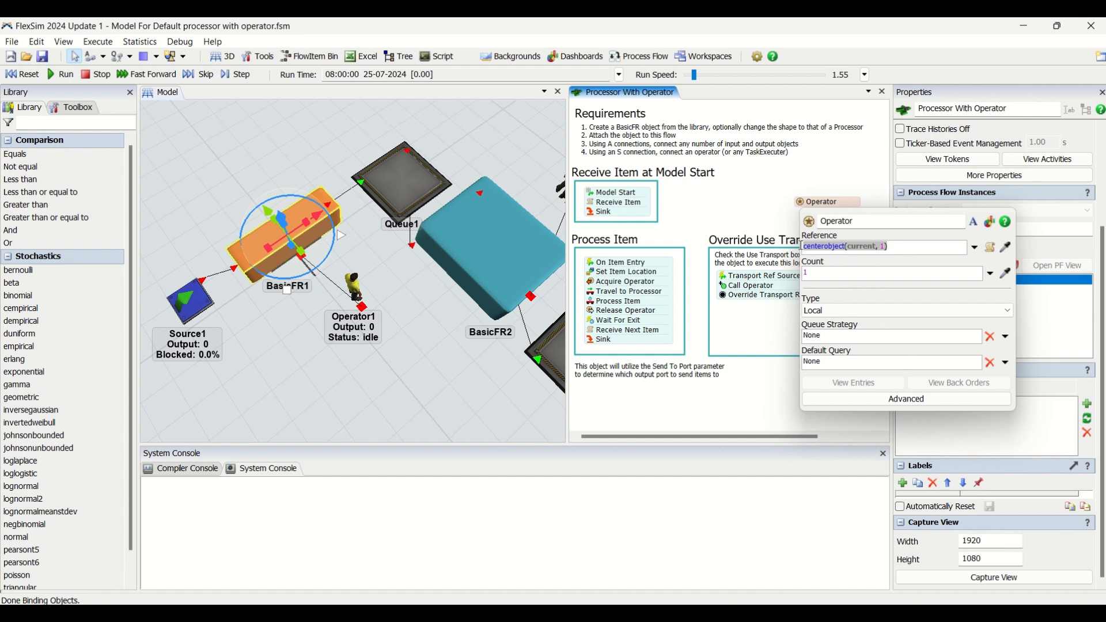
{"action": "left_click", "coordinate": [915, 244]}
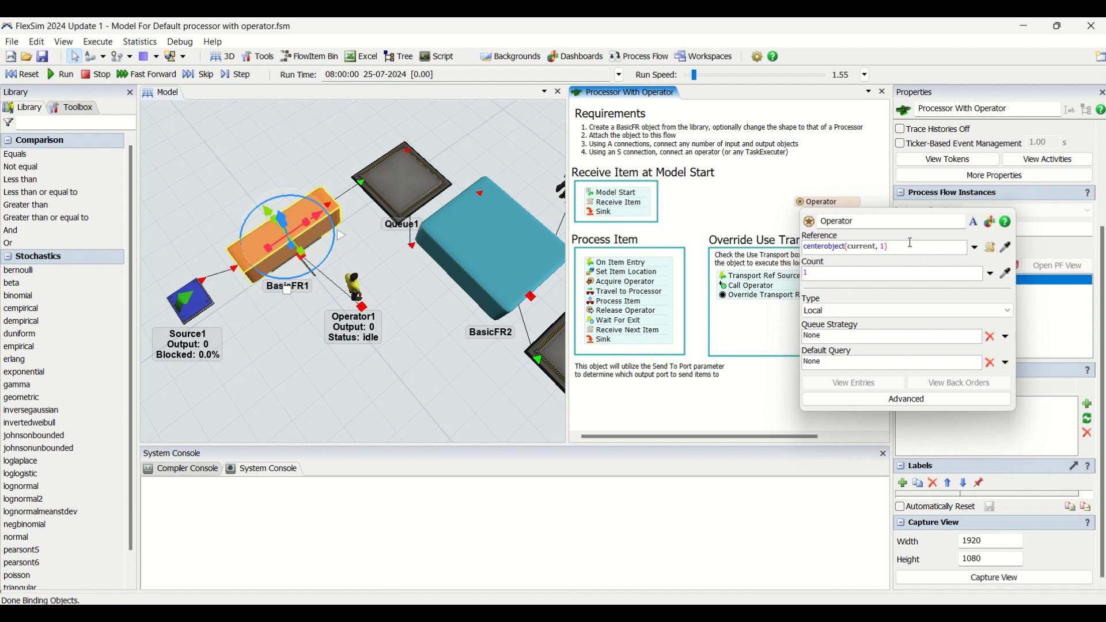
{"action": "left_click", "coordinate": [664, 219]}
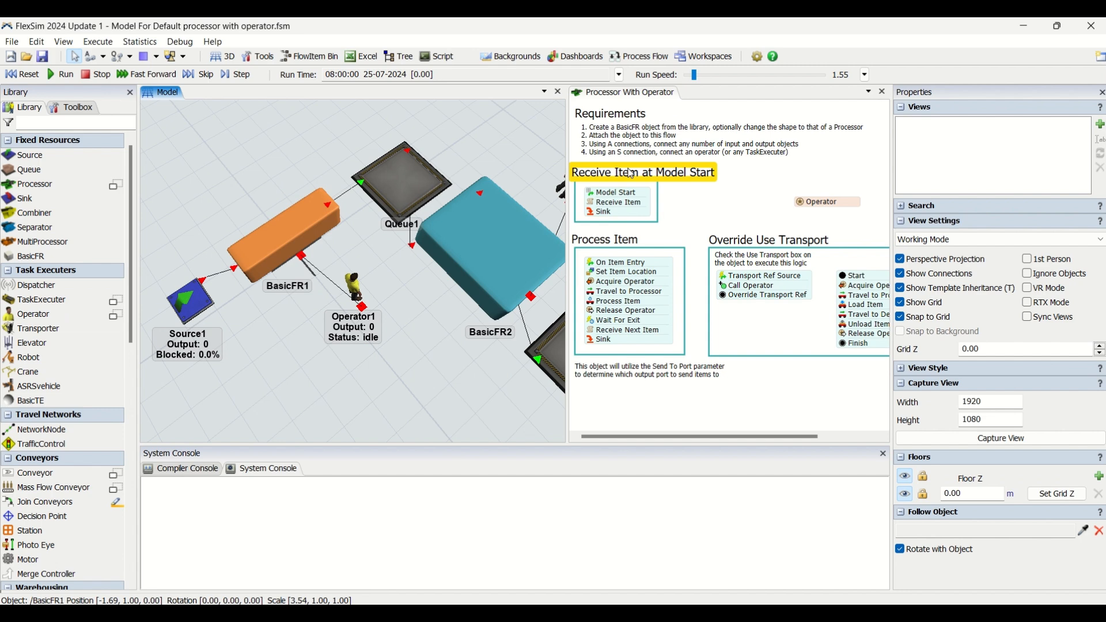
- Compare the output properties of BasicFR1 and Queue1 in the 3D model with the Processor With Operator flow
{"action": "left_click", "coordinate": [281, 236]}
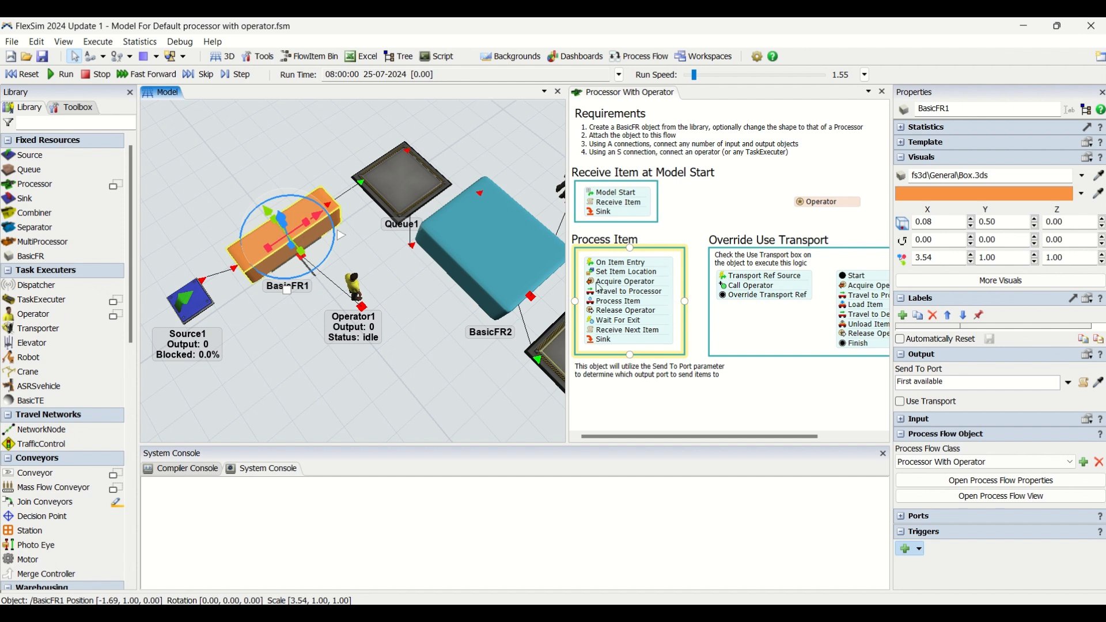
{"action": "left_click", "coordinate": [662, 279]}
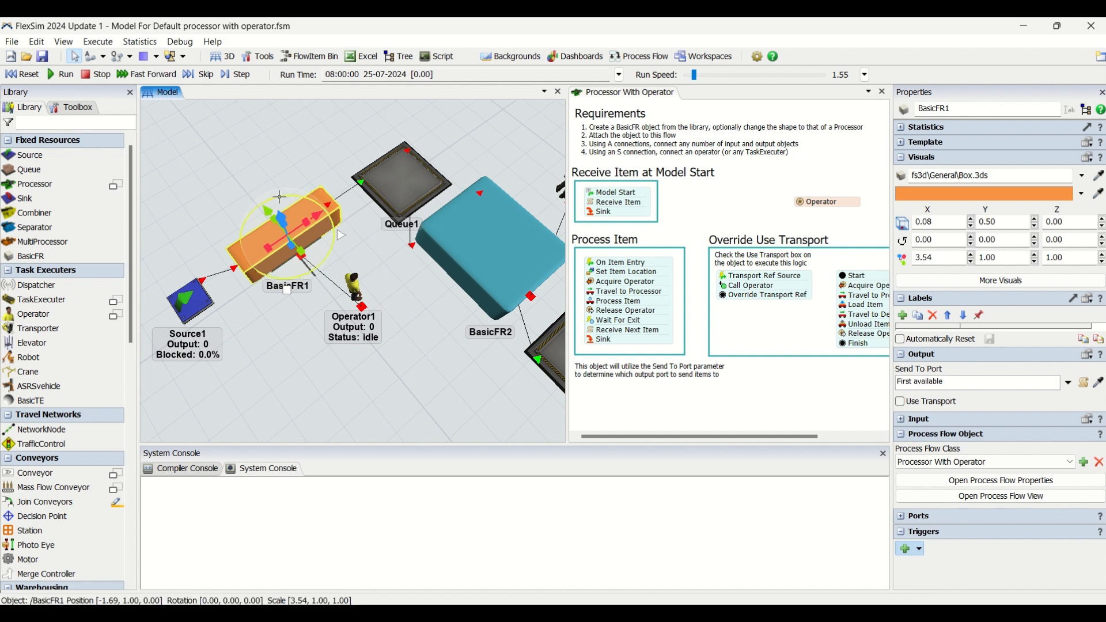
{"action": "left_click", "coordinate": [397, 186]}
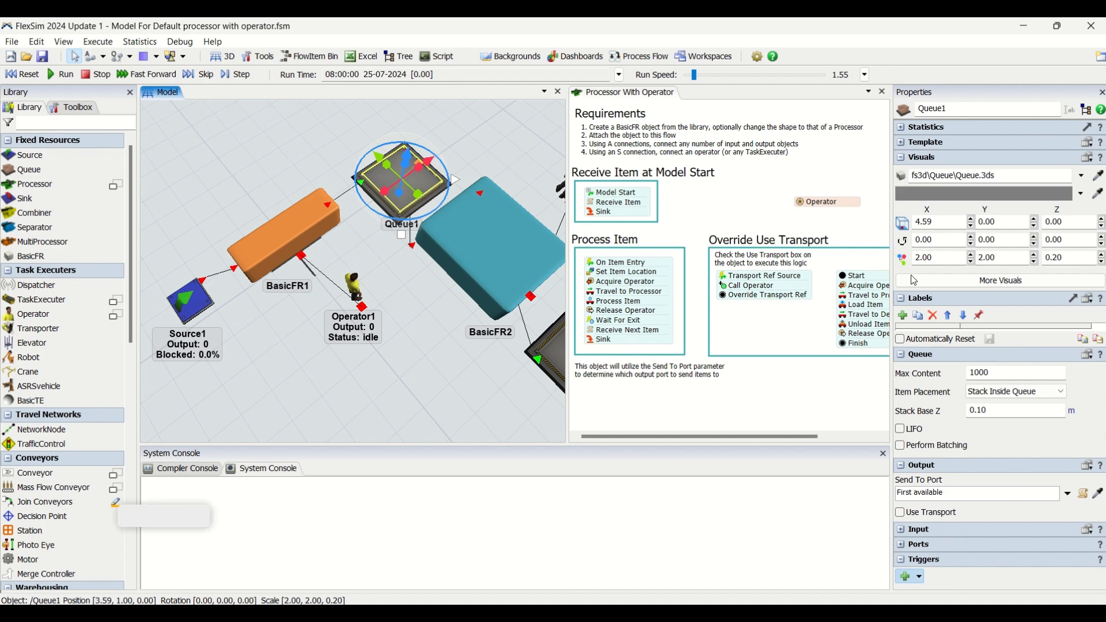
{"action": "left_click", "coordinate": [742, 409]}
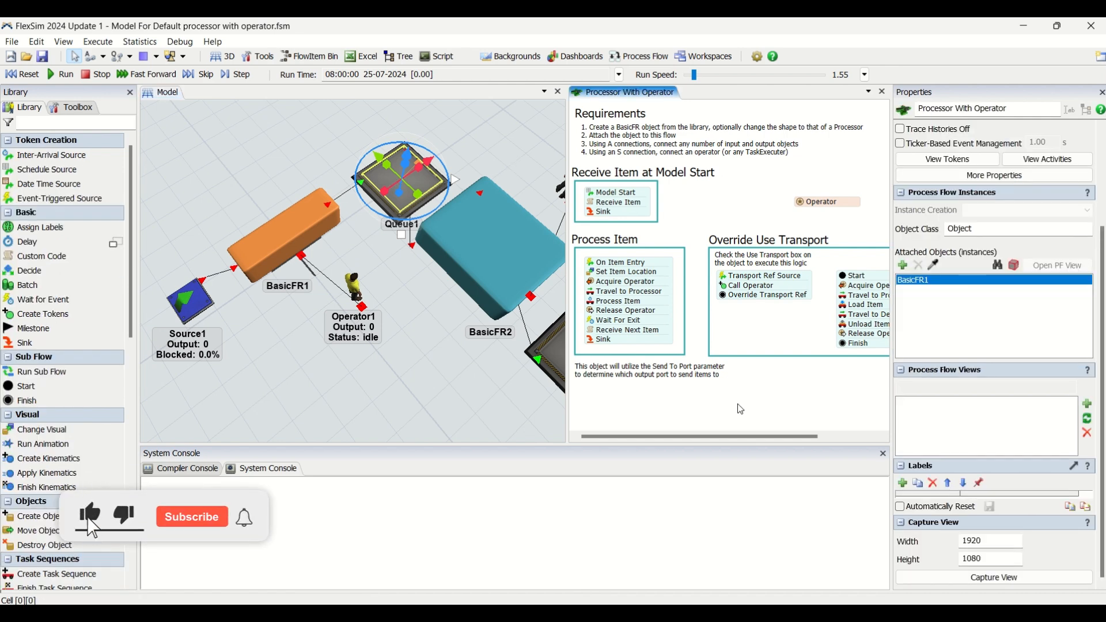
{"action": "left_click", "coordinate": [262, 241]}
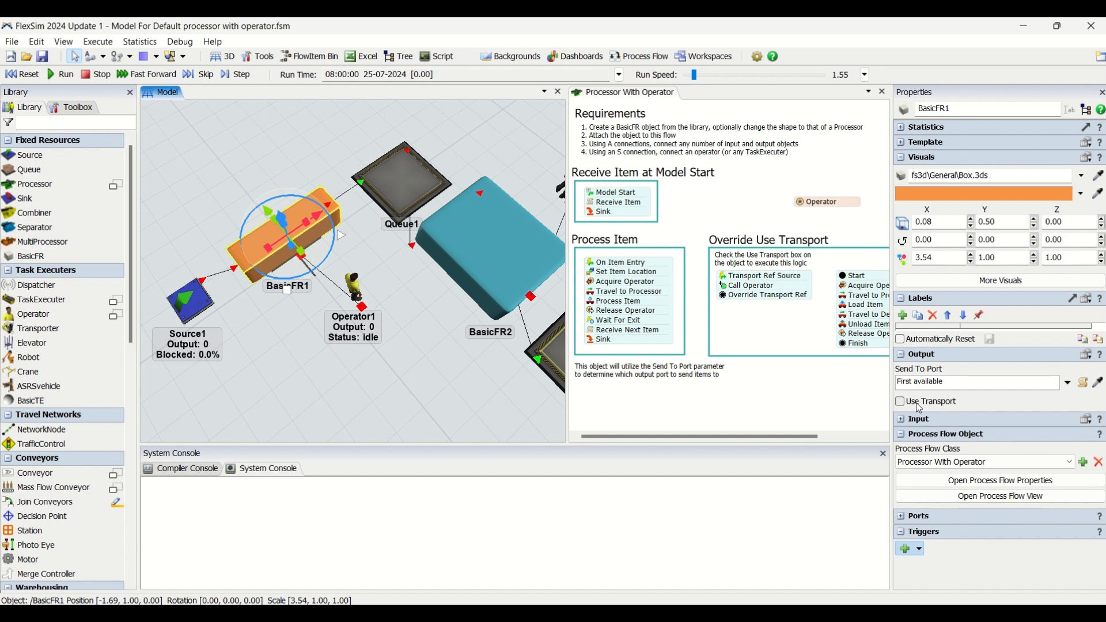
{"action": "left_click", "coordinate": [718, 219]}
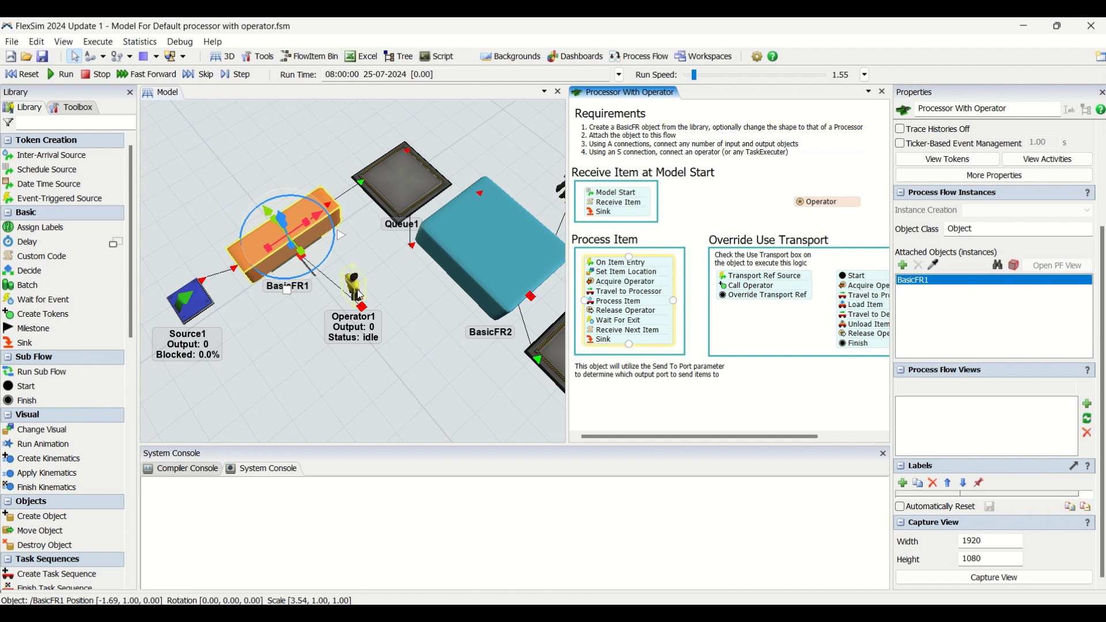
{"action": "left_click", "coordinate": [422, 167]}
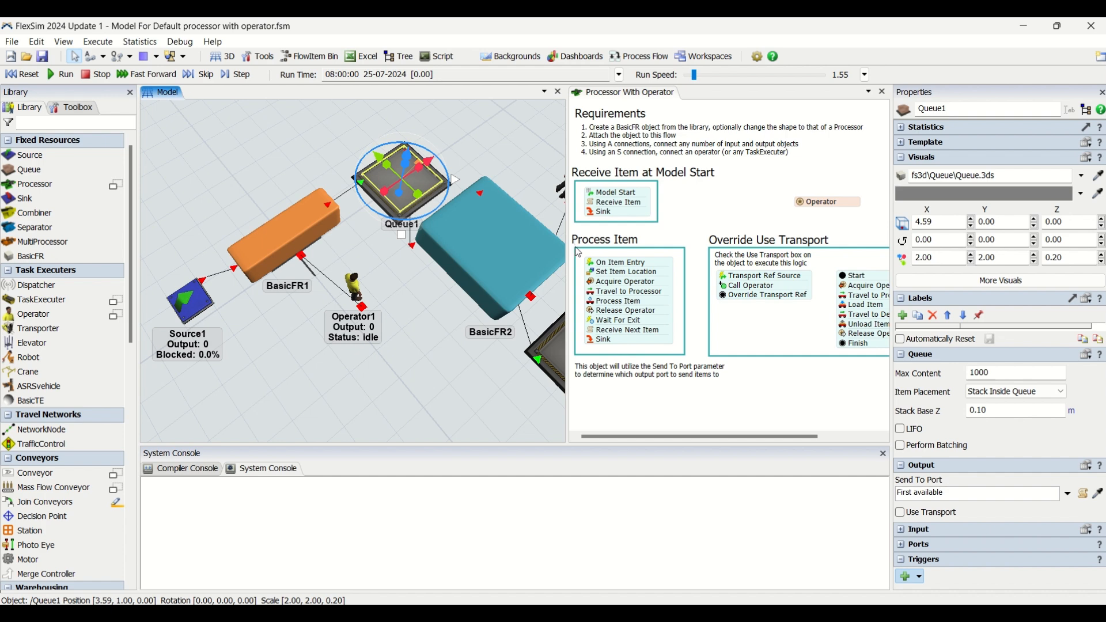
{"action": "left_click", "coordinate": [680, 201]}
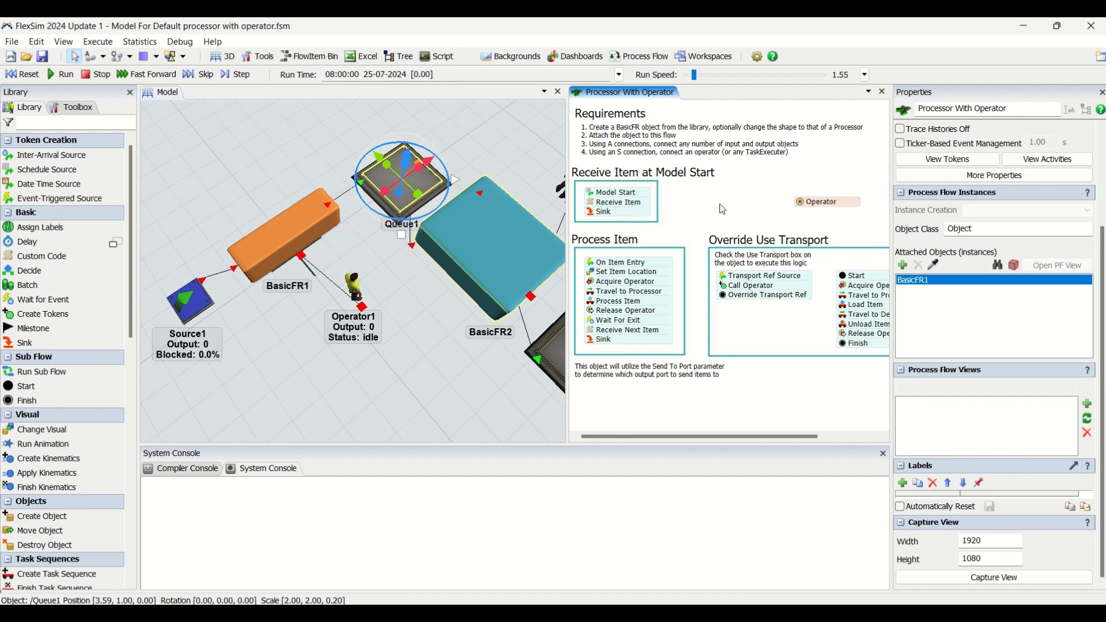
{"action": "left_click", "coordinate": [399, 360]}
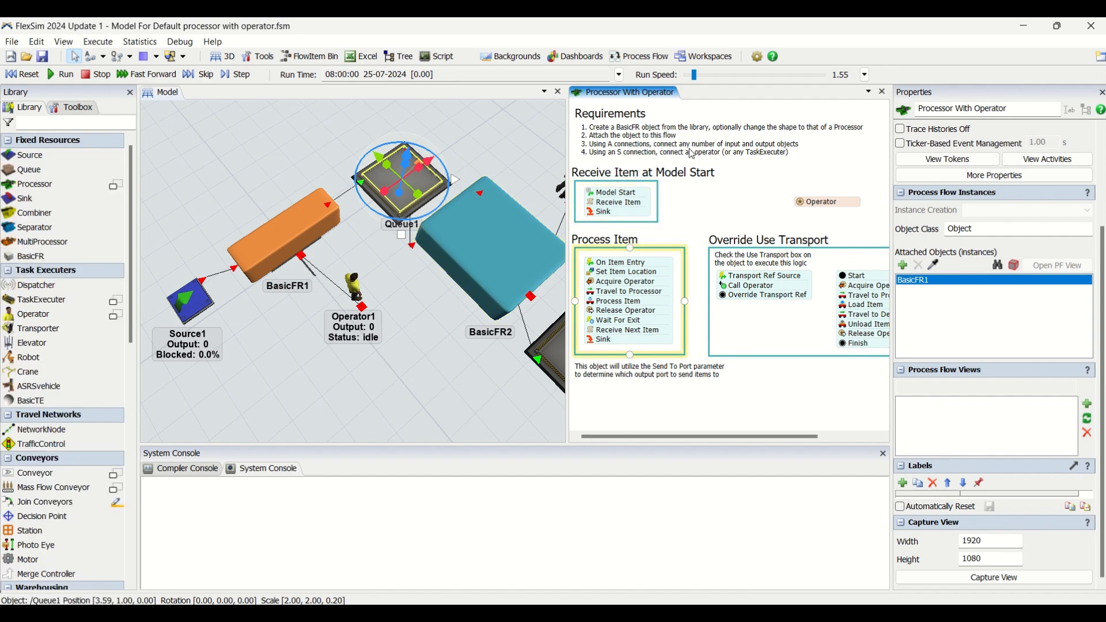
{"action": "left_click", "coordinate": [727, 188]}
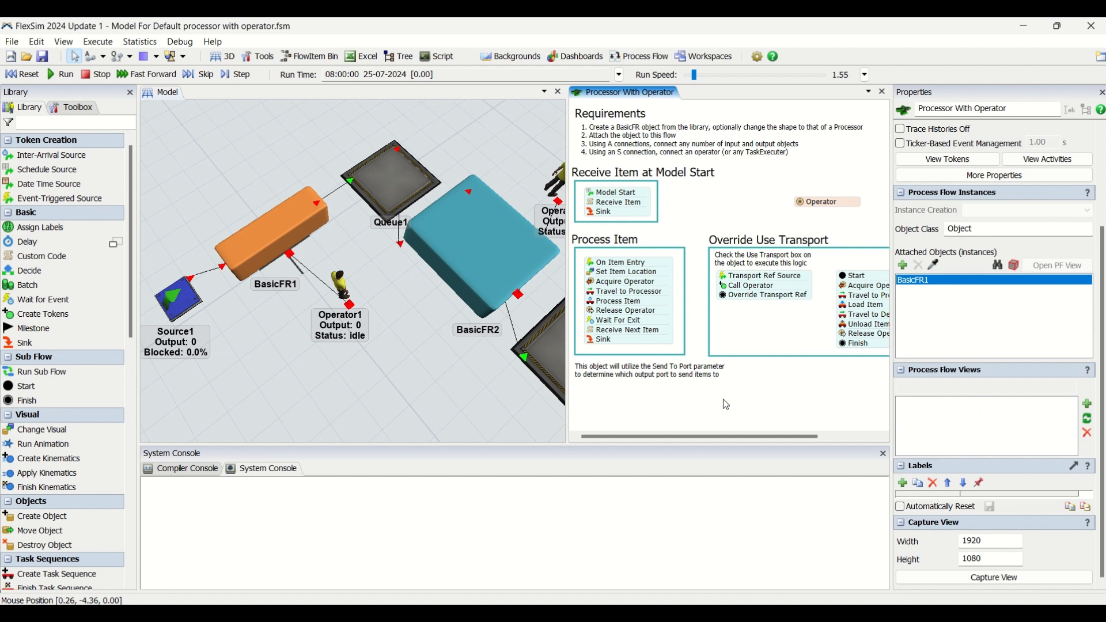
- Review the Operator resource's reference expression against BasicFR1 and its connected operator in the 3D model
{"action": "left_click", "coordinate": [801, 203]}
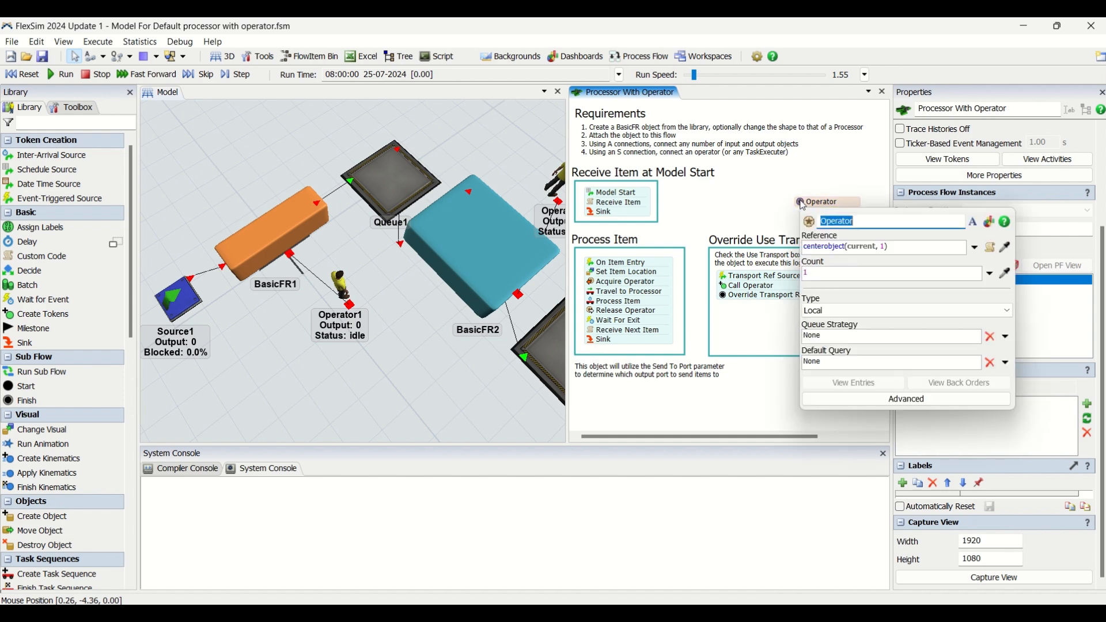
{"action": "left_click", "coordinate": [900, 249]}
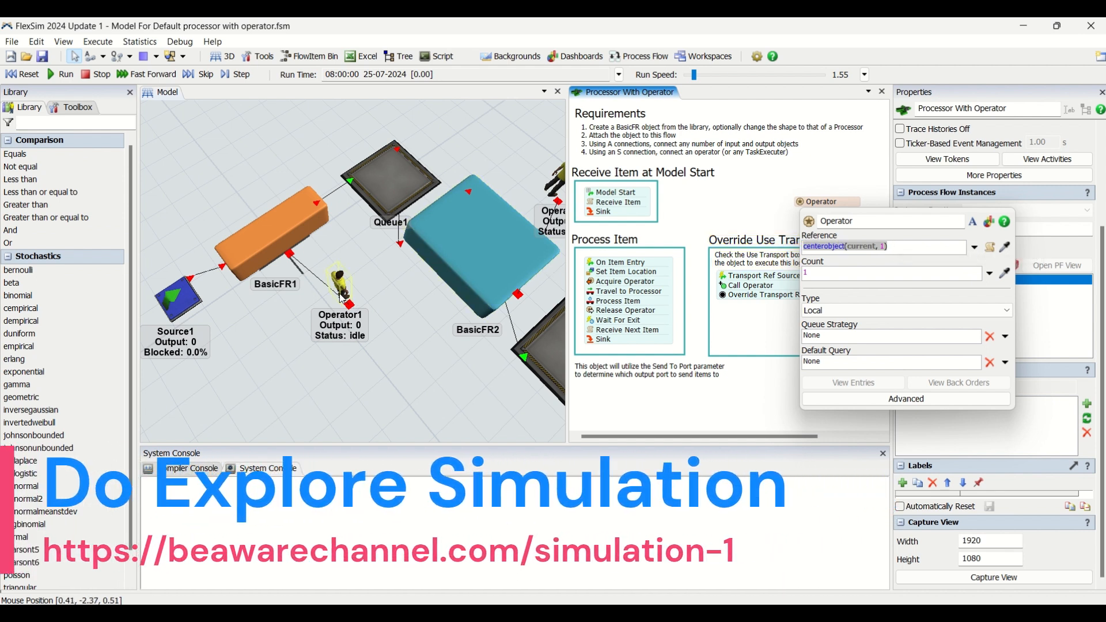
{"action": "left_click", "coordinate": [282, 222]}
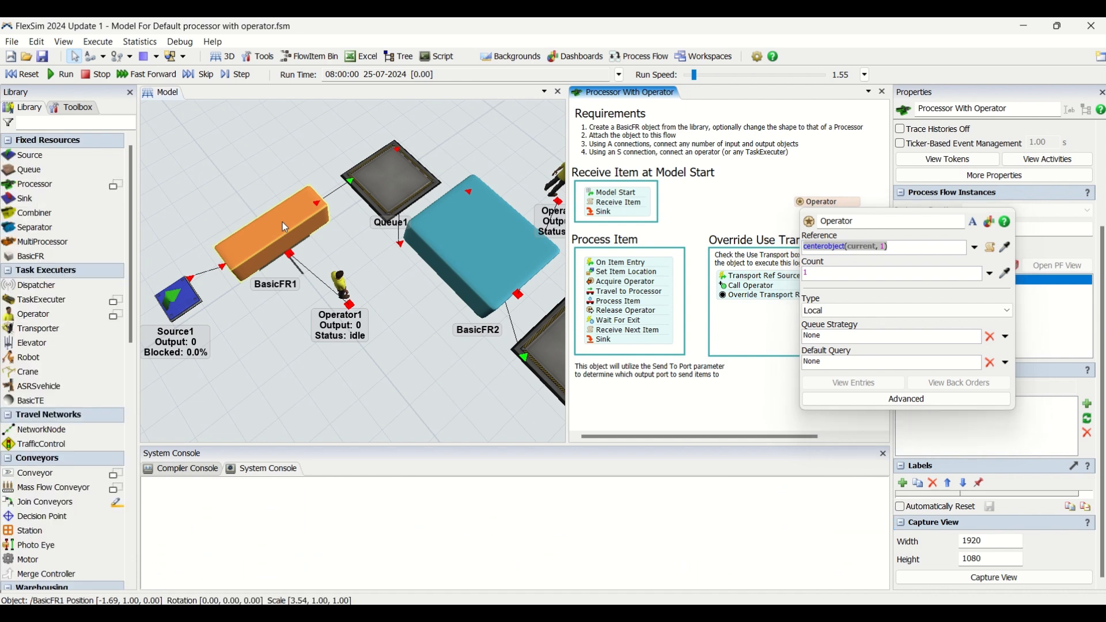
- Review the event settings of On Item Entry and the settings of the Acquire Operator activity
{"action": "left_click", "coordinate": [591, 264]}
{"action": "left_click", "coordinate": [593, 266]}
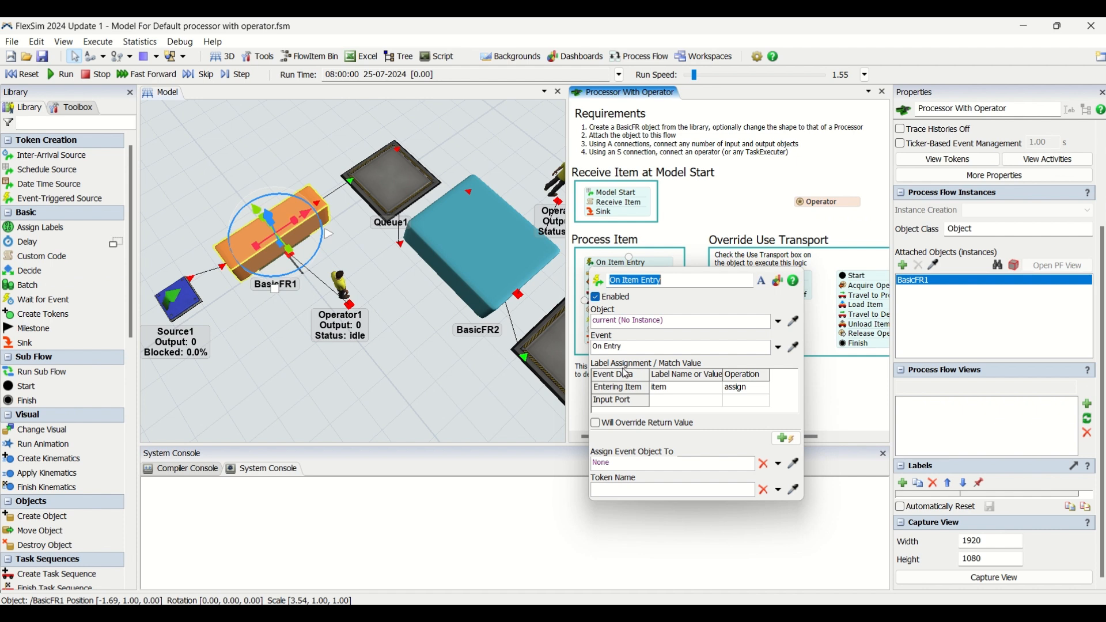
{"action": "left_click", "coordinate": [724, 216]}
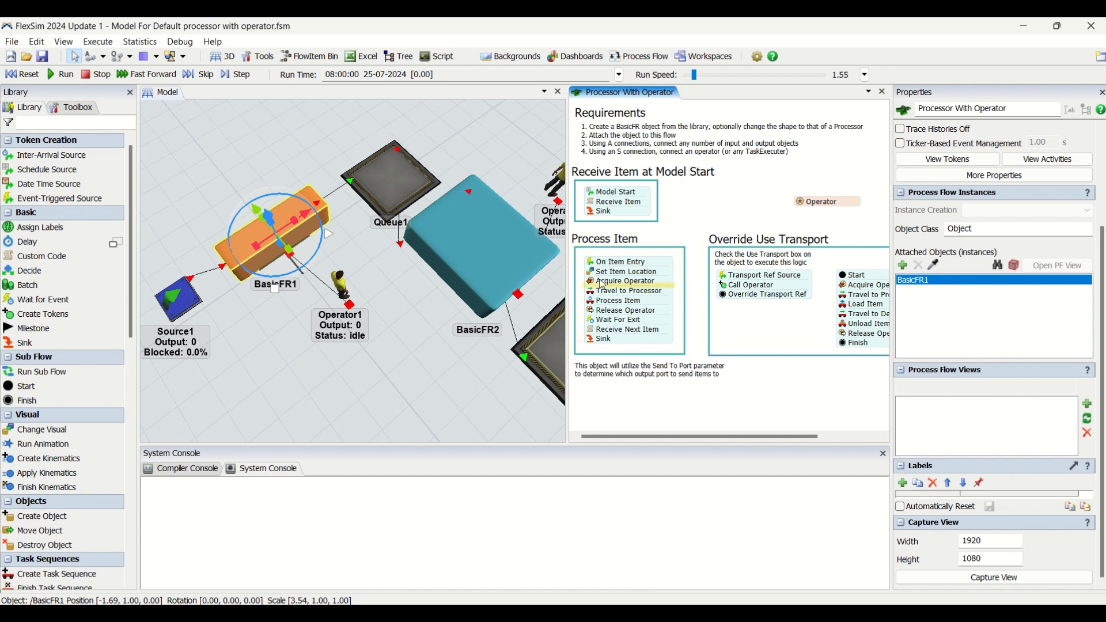
{"action": "double_click", "coordinate": [624, 282]}
{"action": "left_click", "coordinate": [704, 225]}
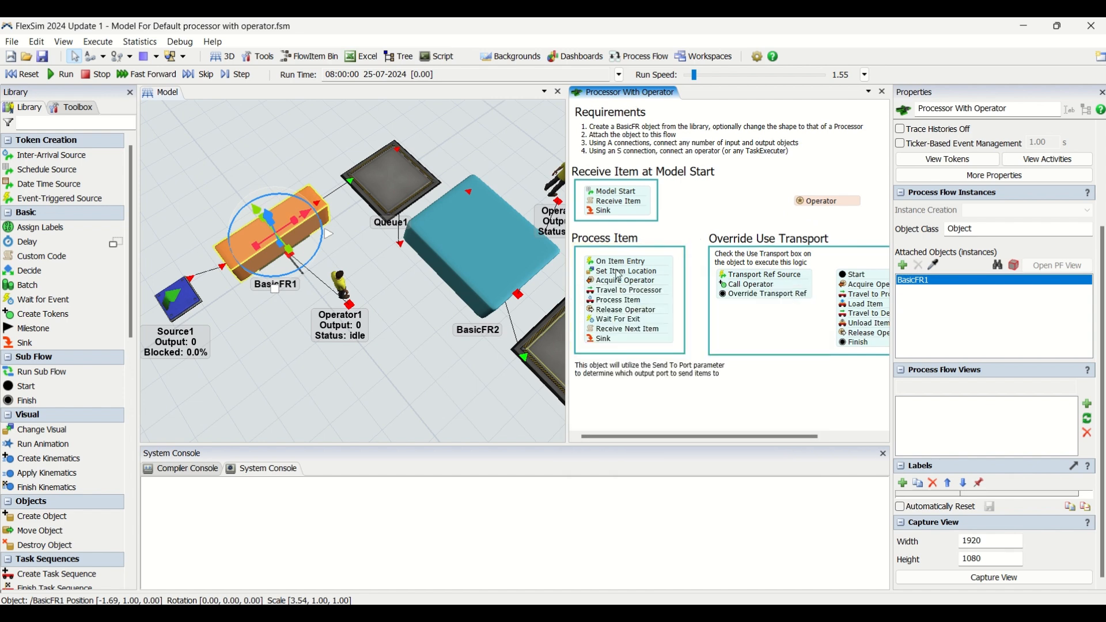
- Examine the executer and destination settings of the Travel to Processor activity
{"action": "double_click", "coordinate": [593, 292]}
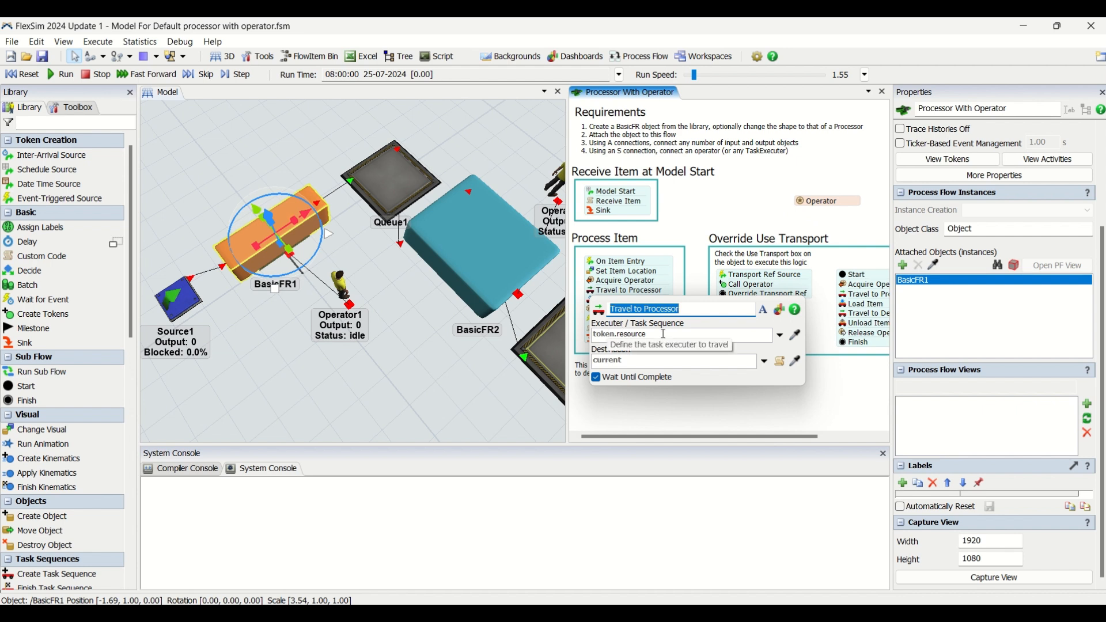
{"action": "left_click", "coordinate": [591, 281]}
{"action": "left_click", "coordinate": [757, 203]}
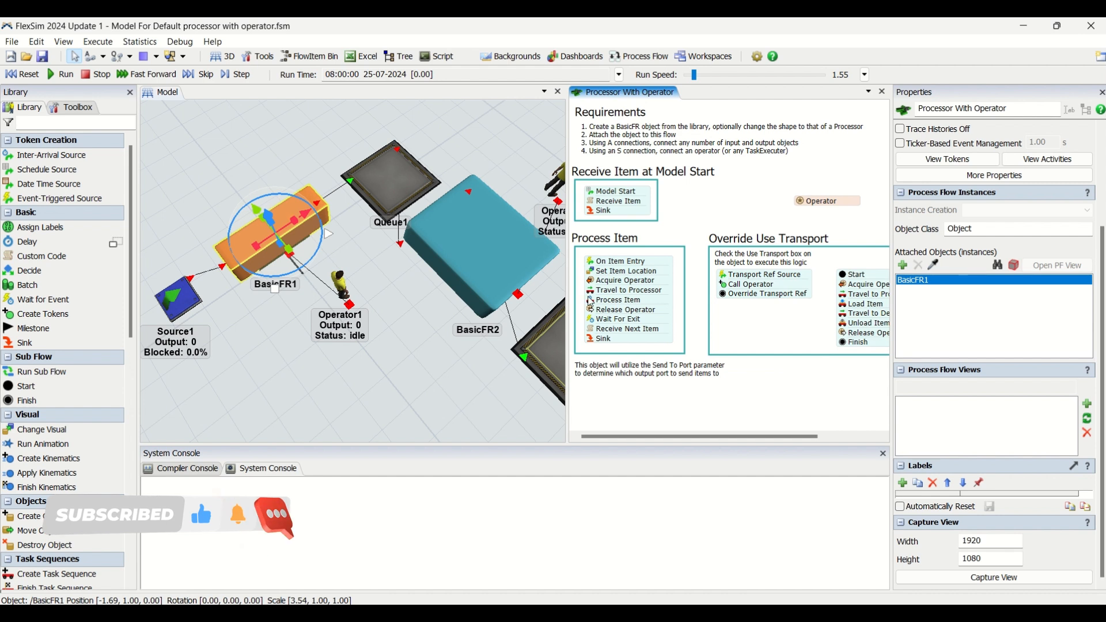
{"action": "left_click", "coordinate": [590, 291]}
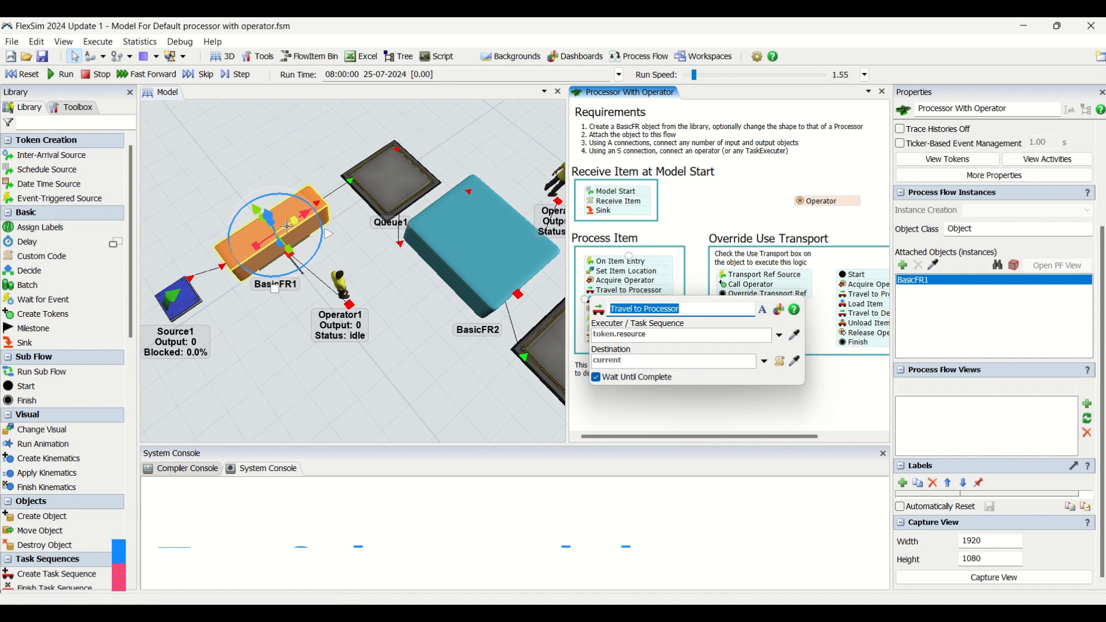
{"action": "left_click", "coordinate": [705, 209]}
- Examine the executer, delay time and state settings of the Process Item activity
{"action": "left_click", "coordinate": [617, 300]}
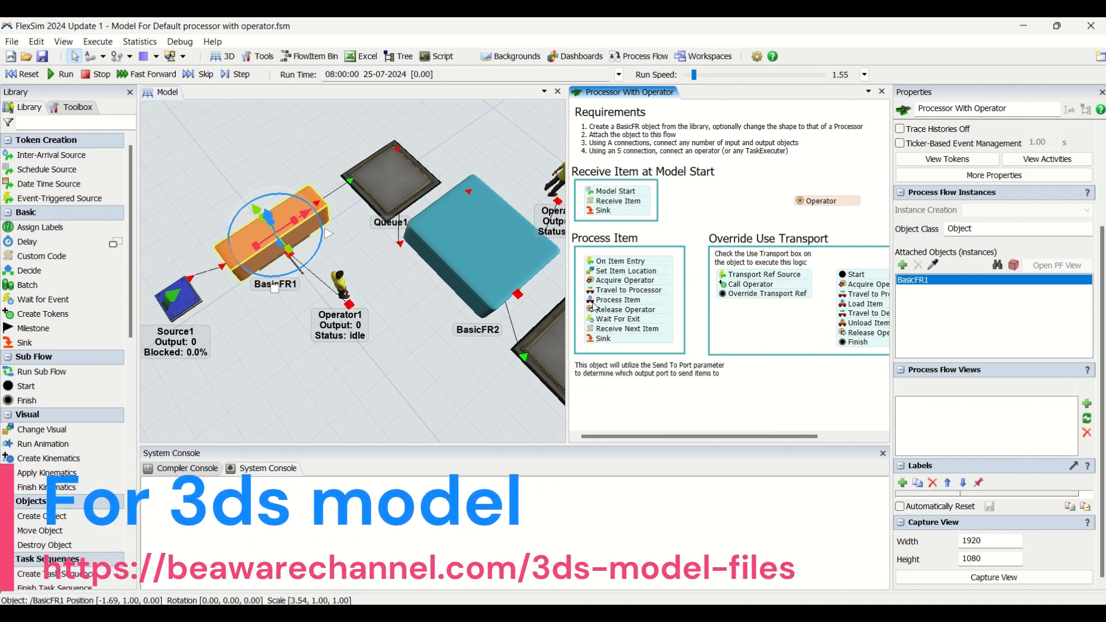
{"action": "left_click", "coordinate": [660, 347]}
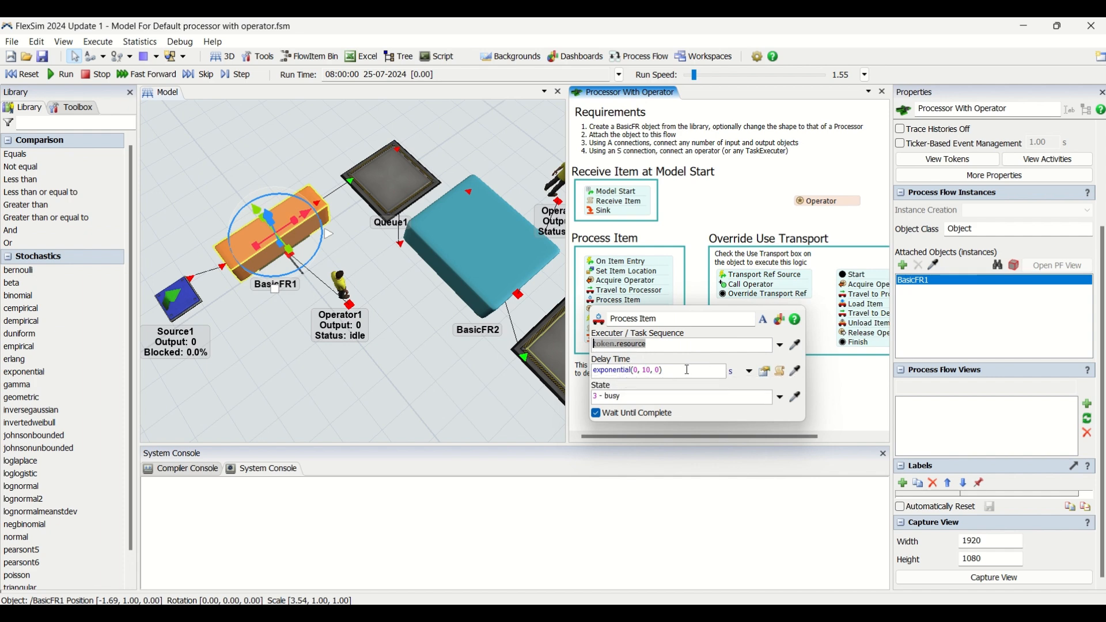
{"action": "left_click", "coordinate": [695, 209]}
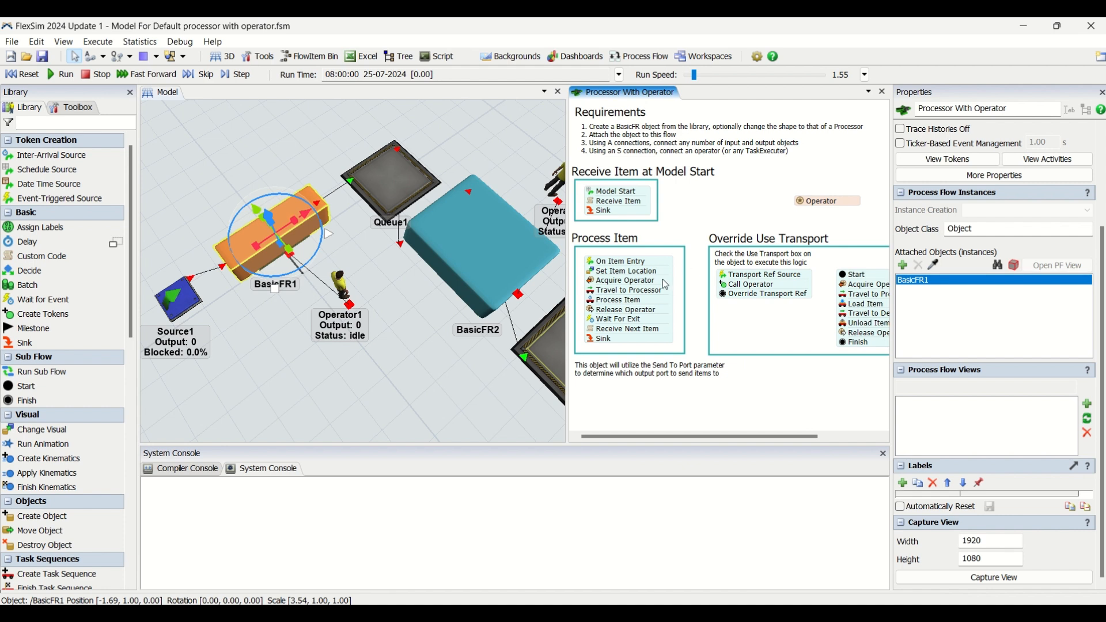
- Examine the Release Operator, Wait For Exit and Receive Next Item activities in the Process Item block
{"action": "left_click", "coordinate": [593, 311]}
{"action": "left_click", "coordinate": [595, 321]}
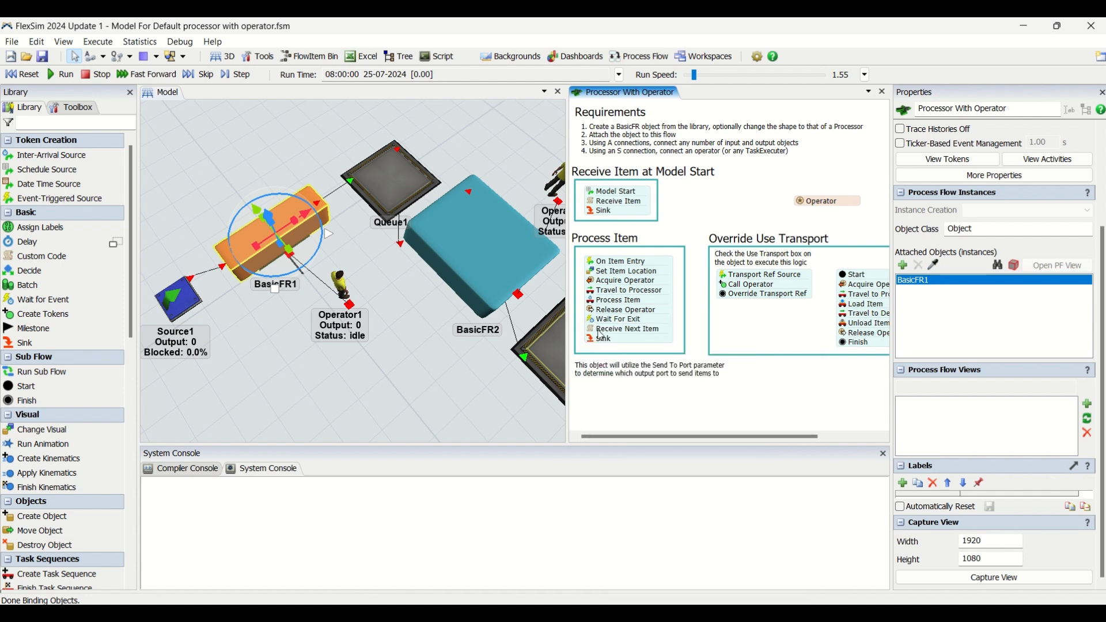
{"action": "left_click", "coordinate": [593, 333]}
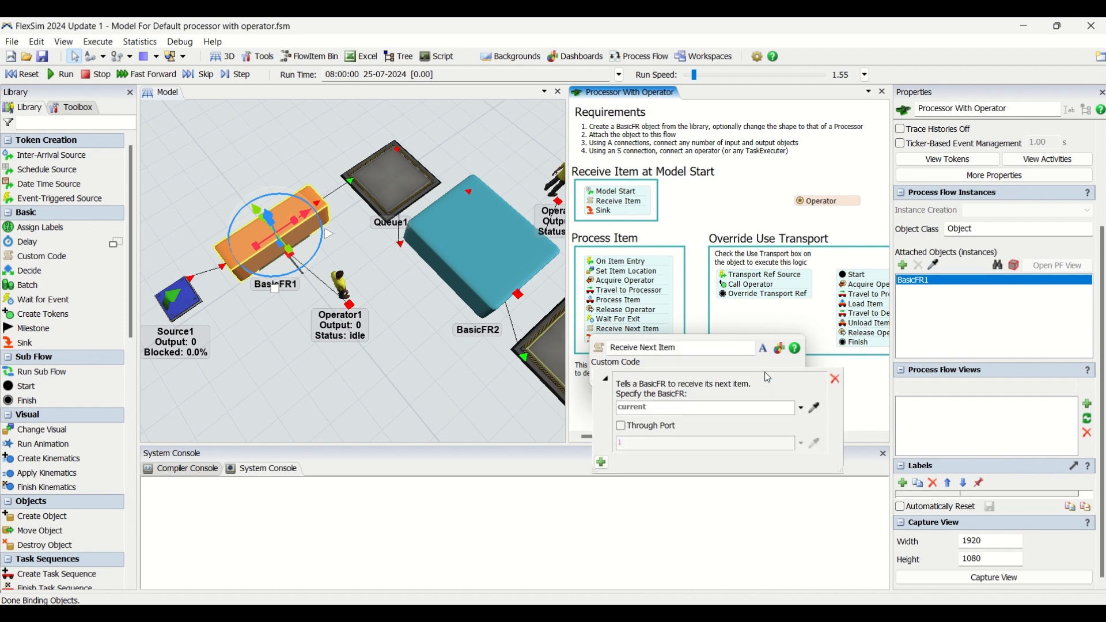
{"action": "left_click", "coordinate": [731, 205]}
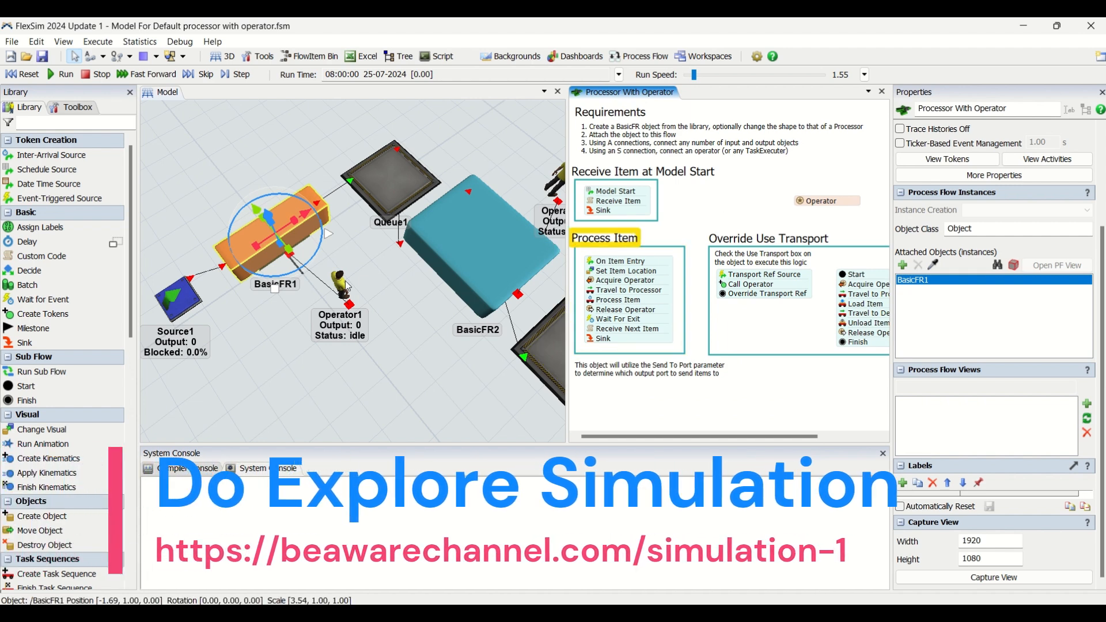
- Enable Use Transport on BasicFR1 and run the model at a run speed of 5.27
{"action": "left_click", "coordinate": [329, 218]}
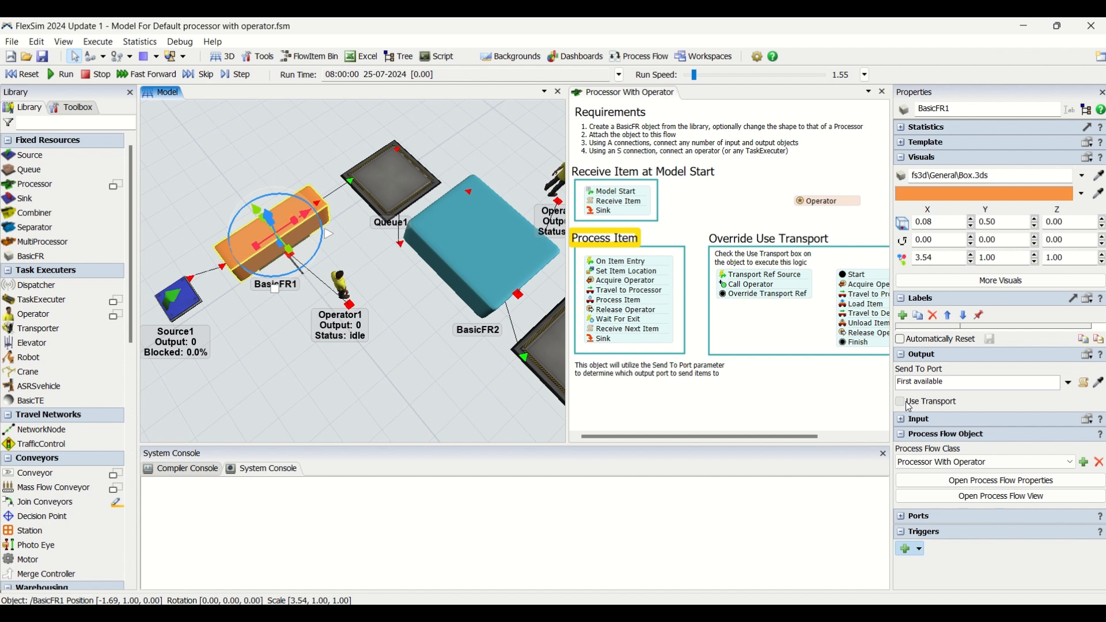
{"action": "left_click", "coordinate": [908, 403]}
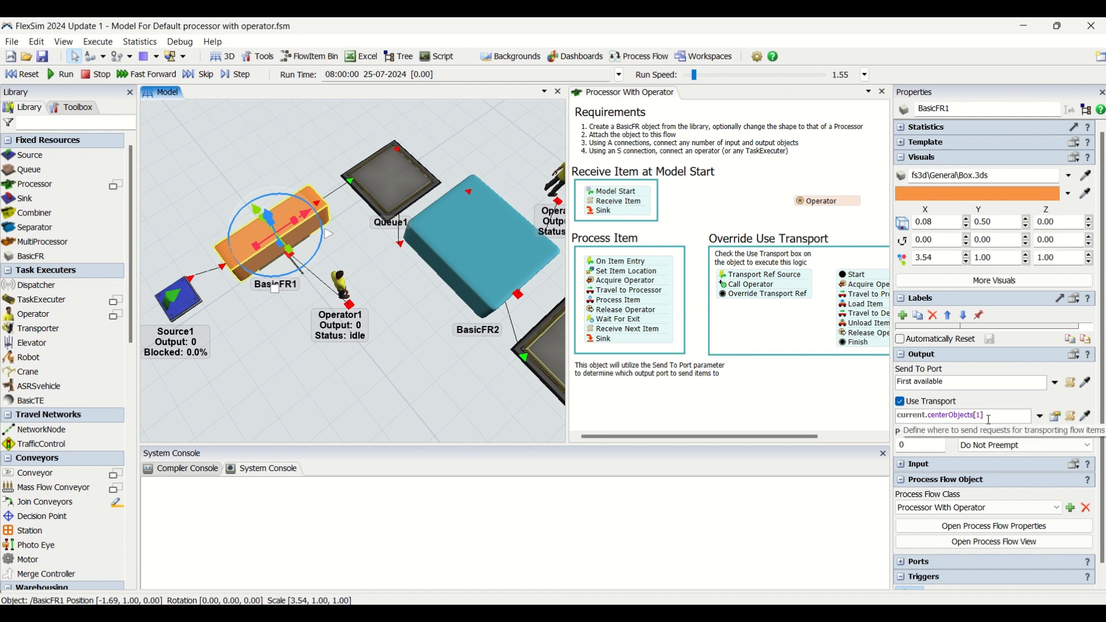
{"action": "left_click_drag", "start_coordinate": [803, 360], "coordinate": [771, 360]}
{"action": "scroll", "coordinate": [767, 361], "scroll_direction": "down", "scroll_amount": 1}
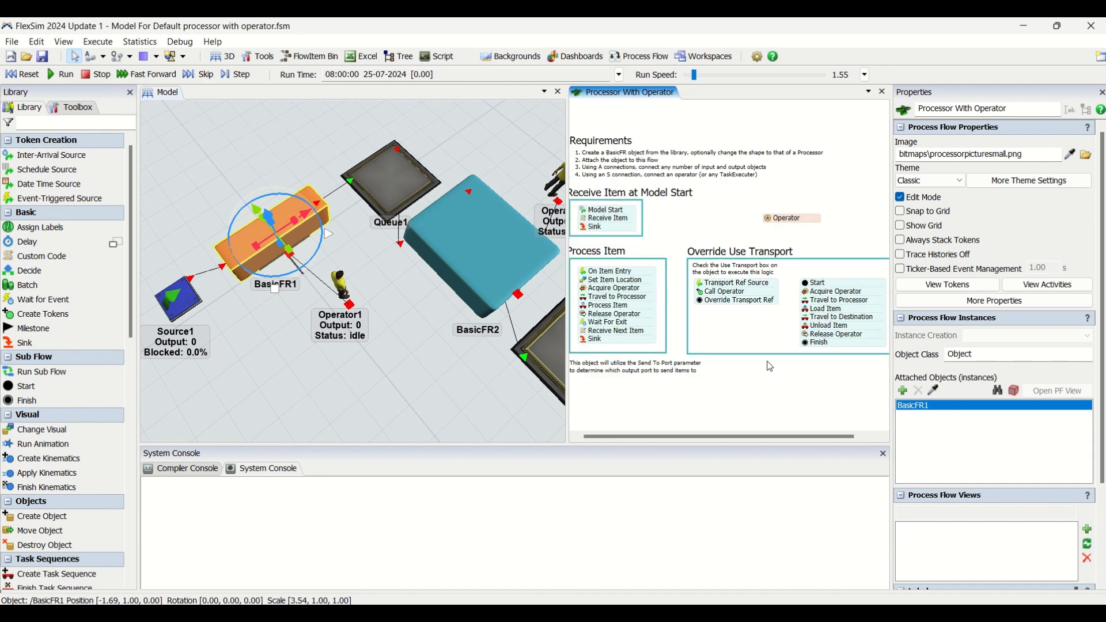
{"action": "scroll", "coordinate": [771, 367], "scroll_direction": "down", "scroll_amount": 2}
{"action": "scroll", "coordinate": [798, 405], "scroll_direction": "up", "scroll_amount": 4}
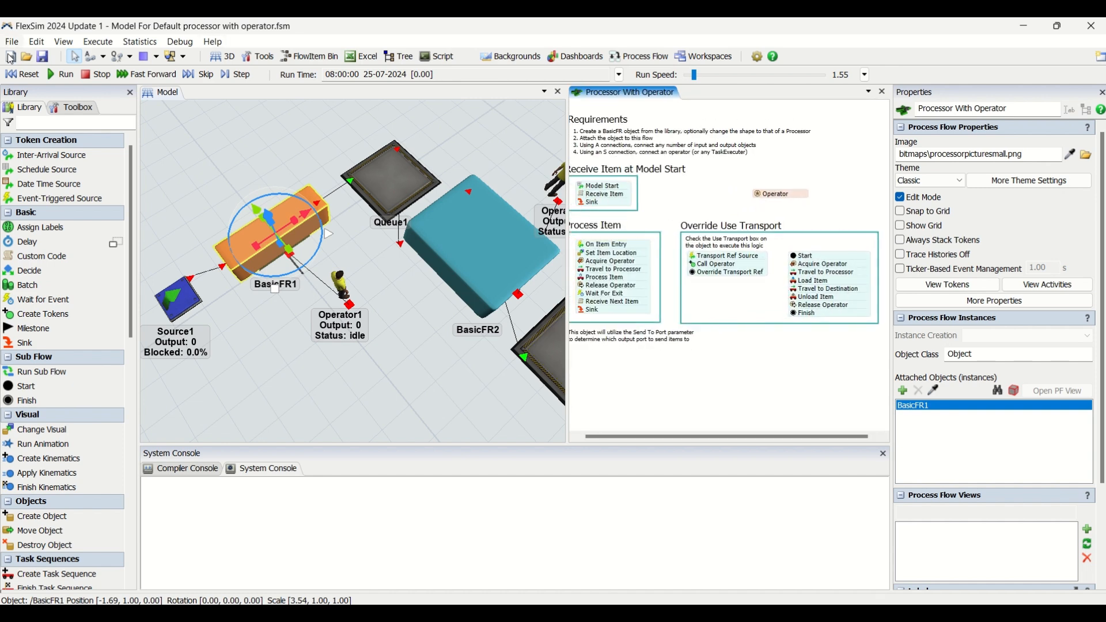
{"action": "left_click", "coordinate": [61, 75]}
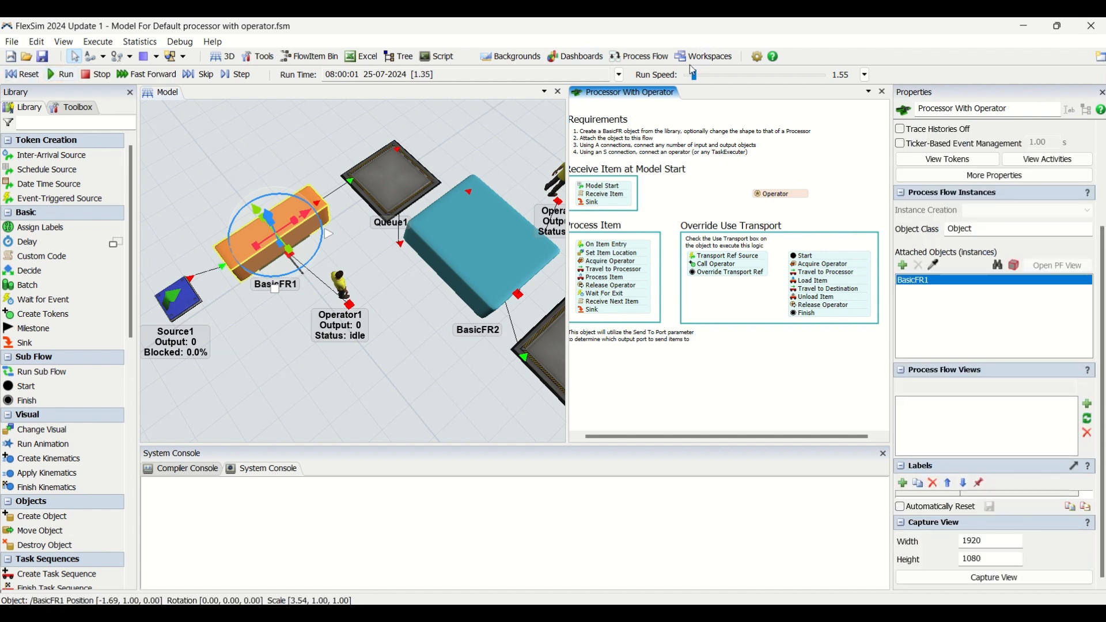
{"action": "left_click_drag", "start_coordinate": [696, 74], "coordinate": [696, 76]}
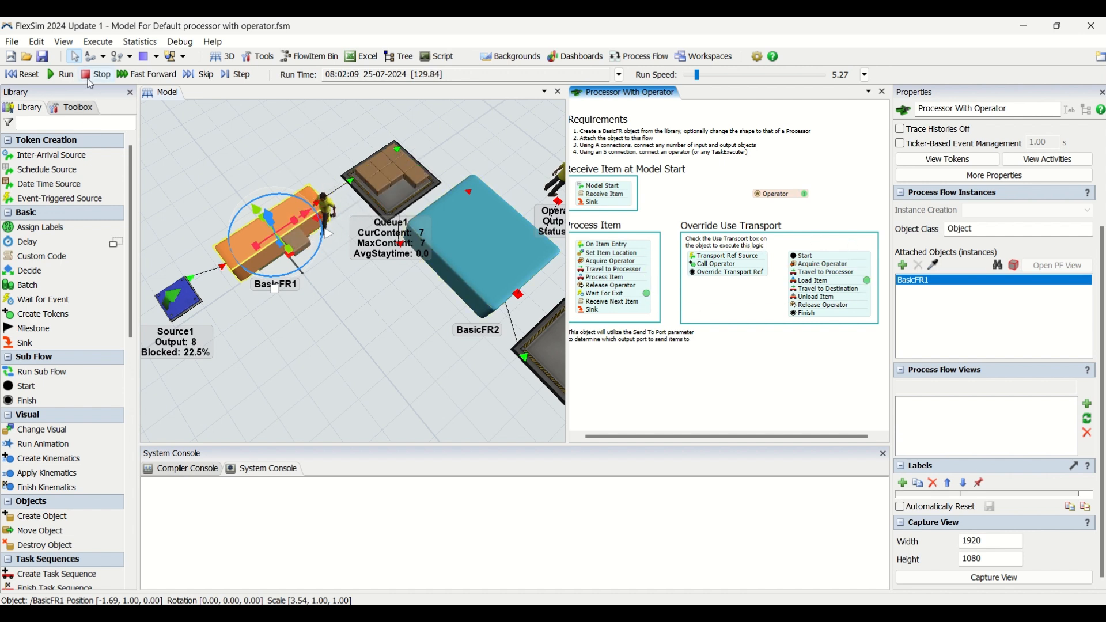
- Examine the event and label assignments of Transport Ref Source, and the labels of the token at Load Item
{"action": "scroll", "coordinate": [812, 274], "scroll_direction": "up", "scroll_amount": 1}
{"action": "left_click_drag", "start_coordinate": [801, 366], "coordinate": [755, 363]}
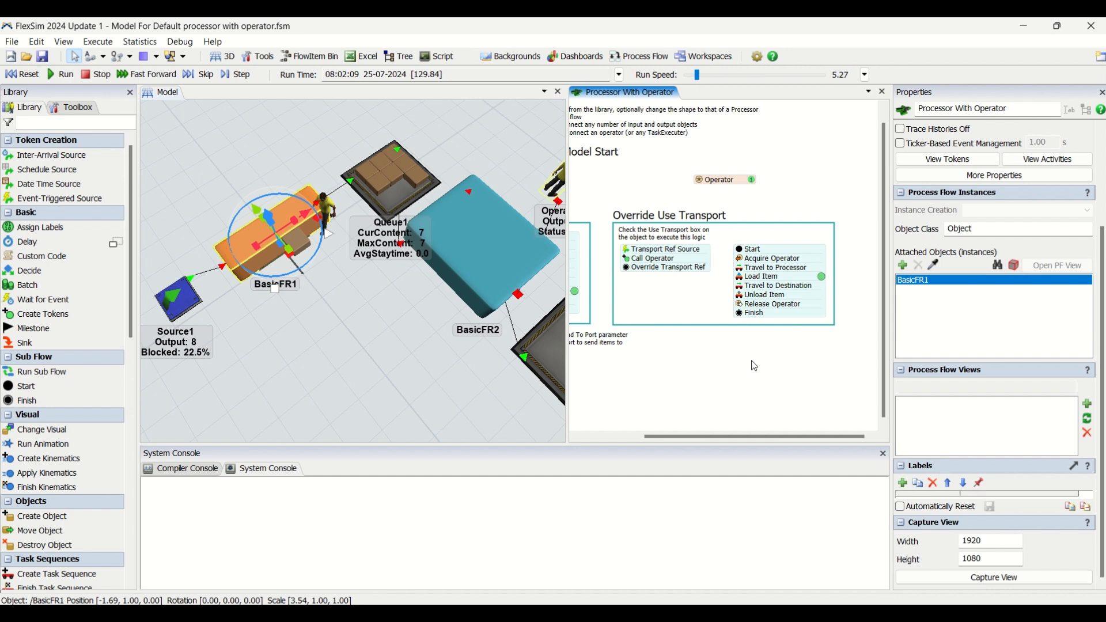
{"action": "double_click", "coordinate": [626, 255]}
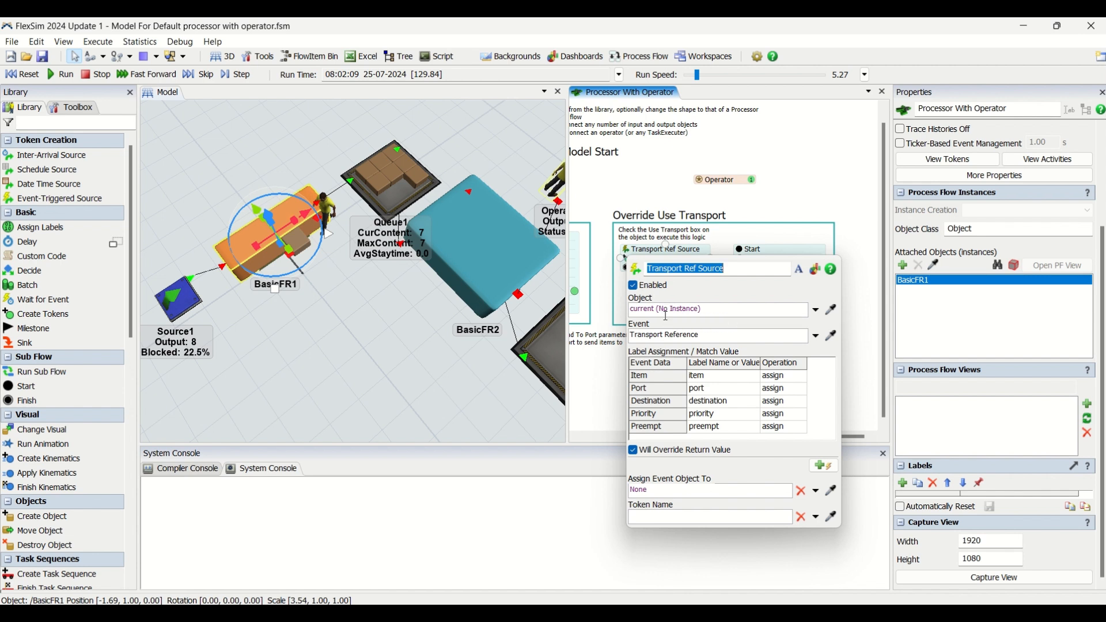
{"action": "left_click", "coordinate": [719, 337]}
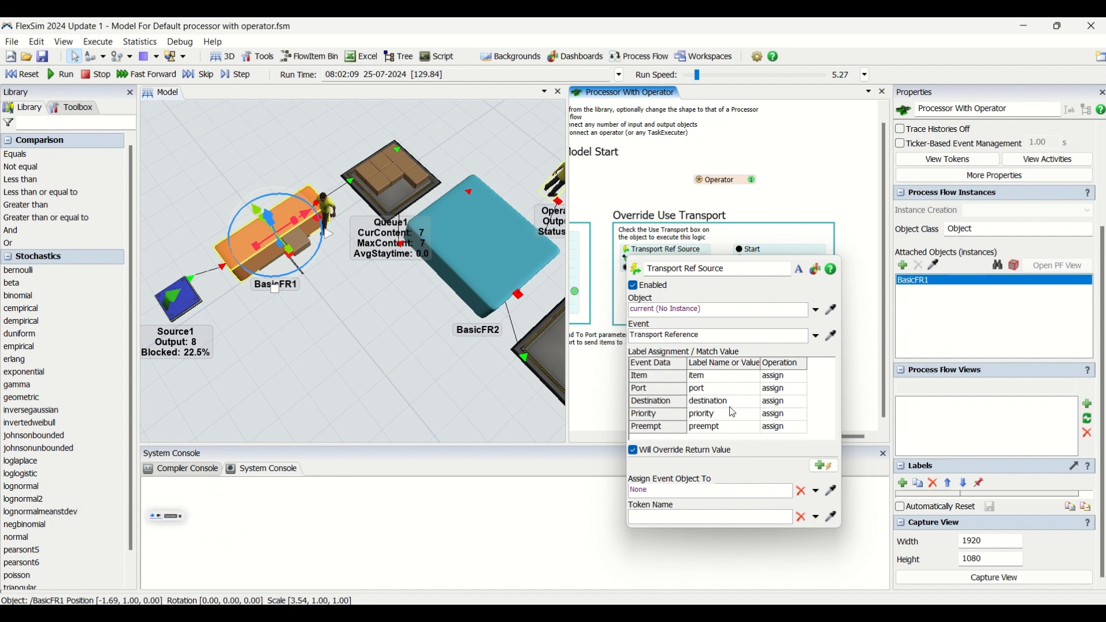
{"action": "left_click", "coordinate": [813, 185]}
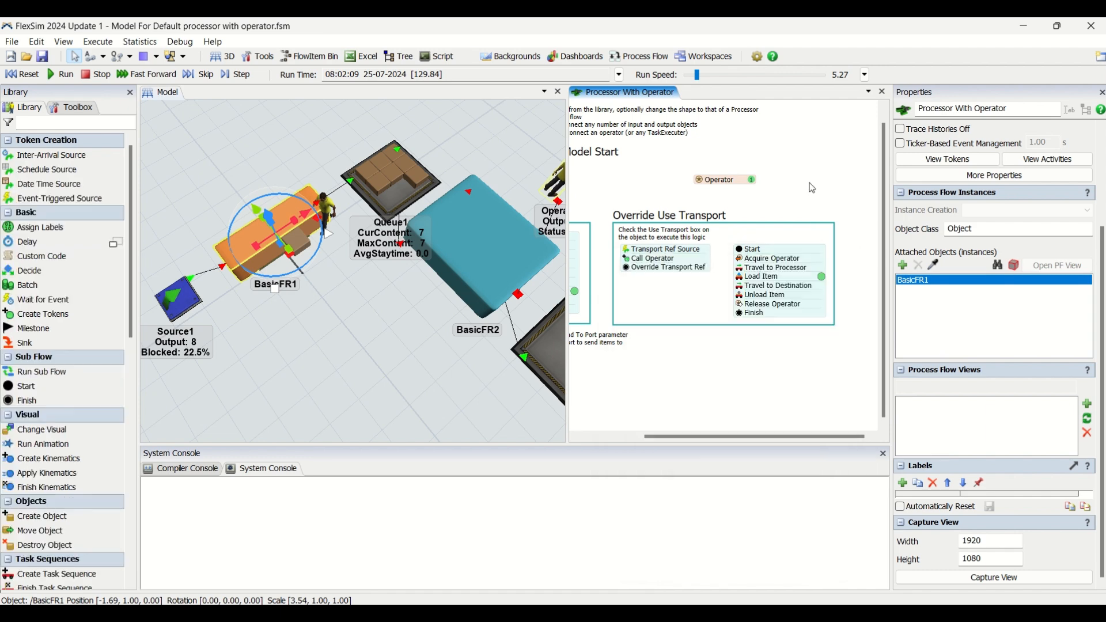
{"action": "left_click", "coordinate": [823, 279]}
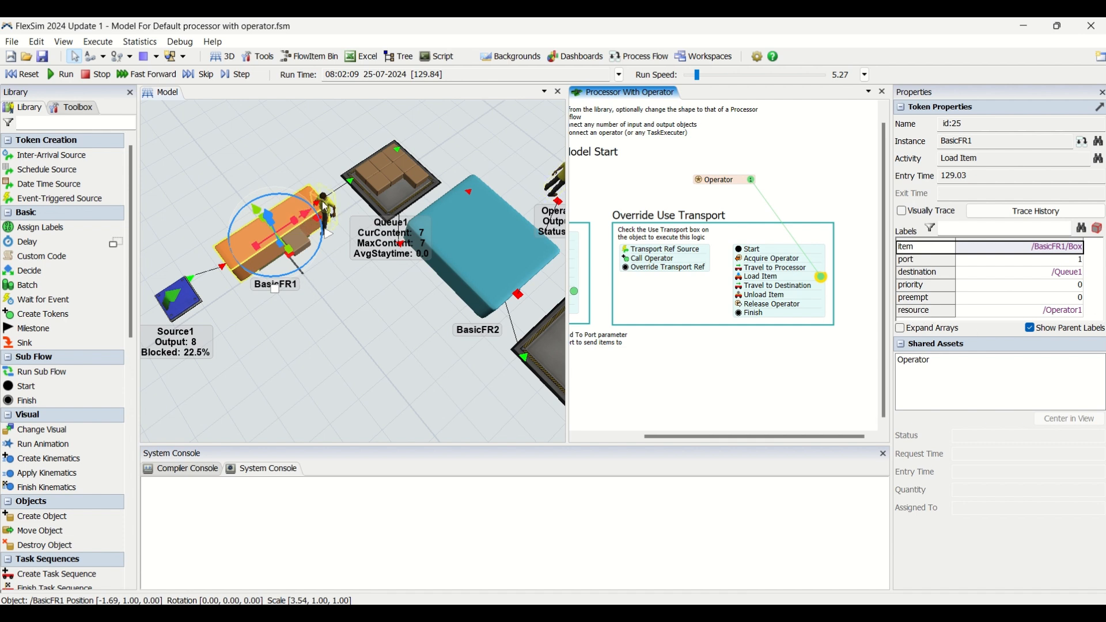
{"action": "double_click", "coordinate": [628, 254]}
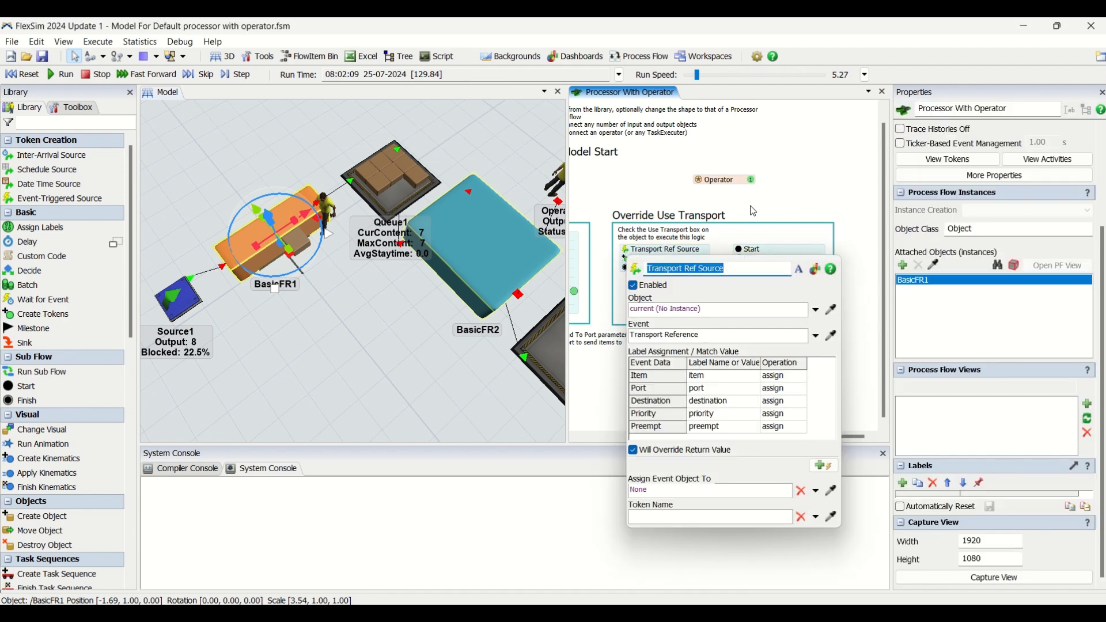
{"action": "left_click", "coordinate": [600, 378]}
- Add an Event-Triggered Source below the Override Use Transport block and set its event to Transport Reference
{"action": "double_click", "coordinate": [649, 365]}
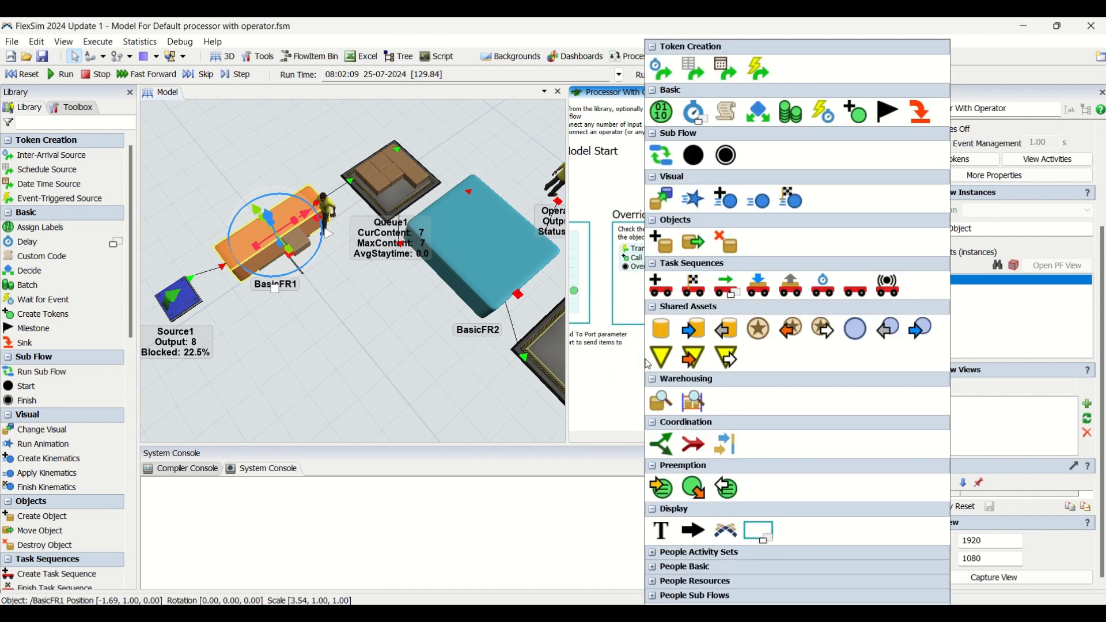
{"action": "left_click", "coordinate": [758, 69]}
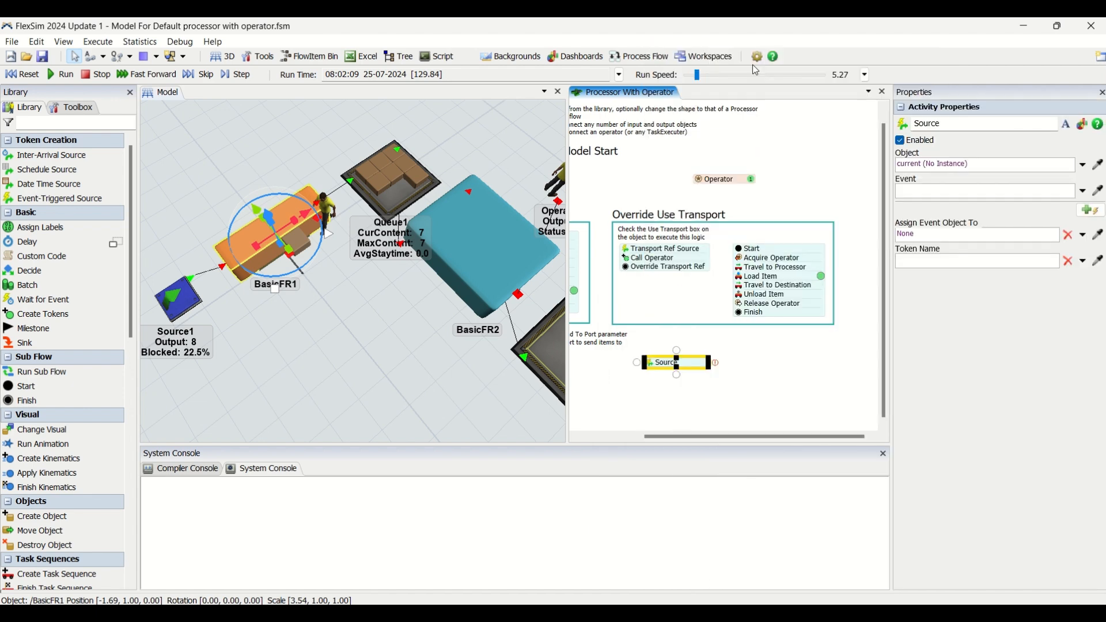
{"action": "left_click", "coordinate": [1085, 192]}
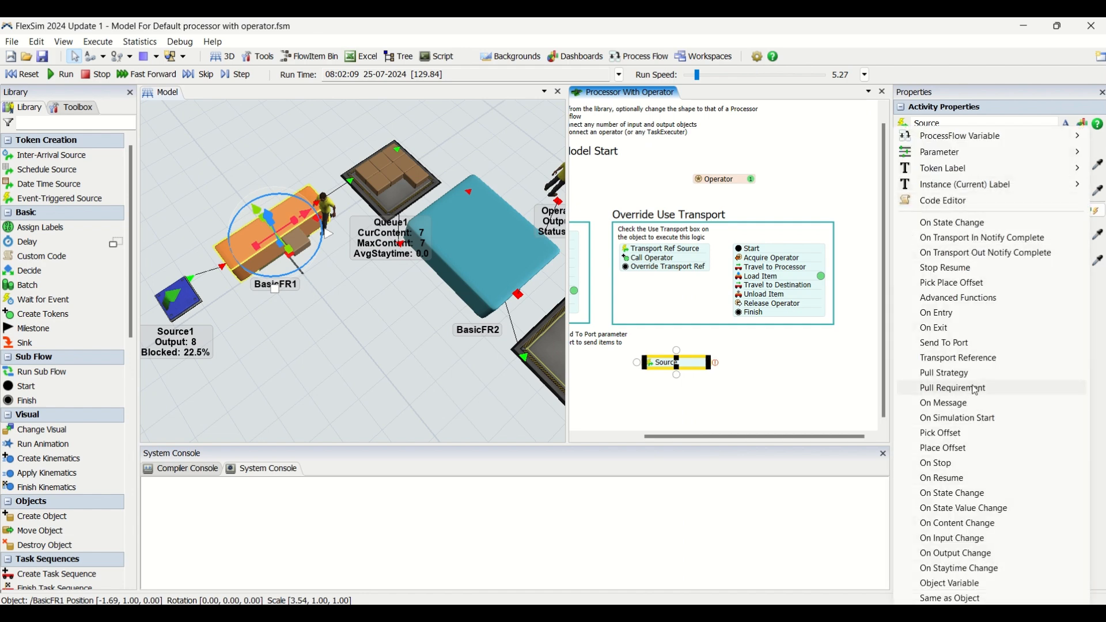
{"action": "left_click", "coordinate": [974, 360]}
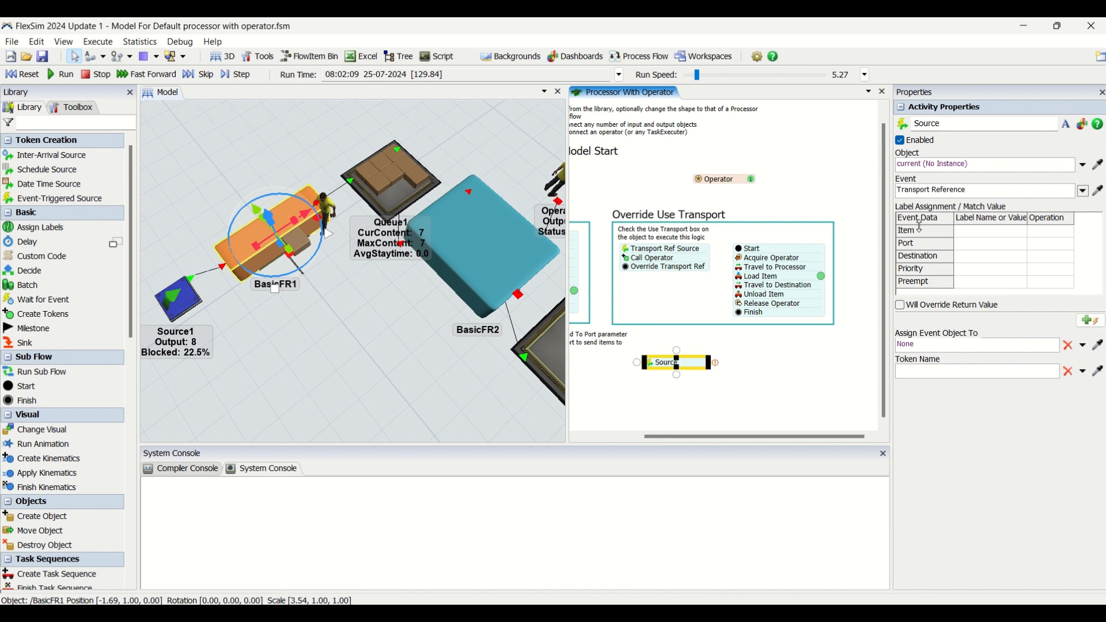
- Delete the newly added Source activity below the Override Use Transport block
{"action": "left_click", "coordinate": [640, 268]}
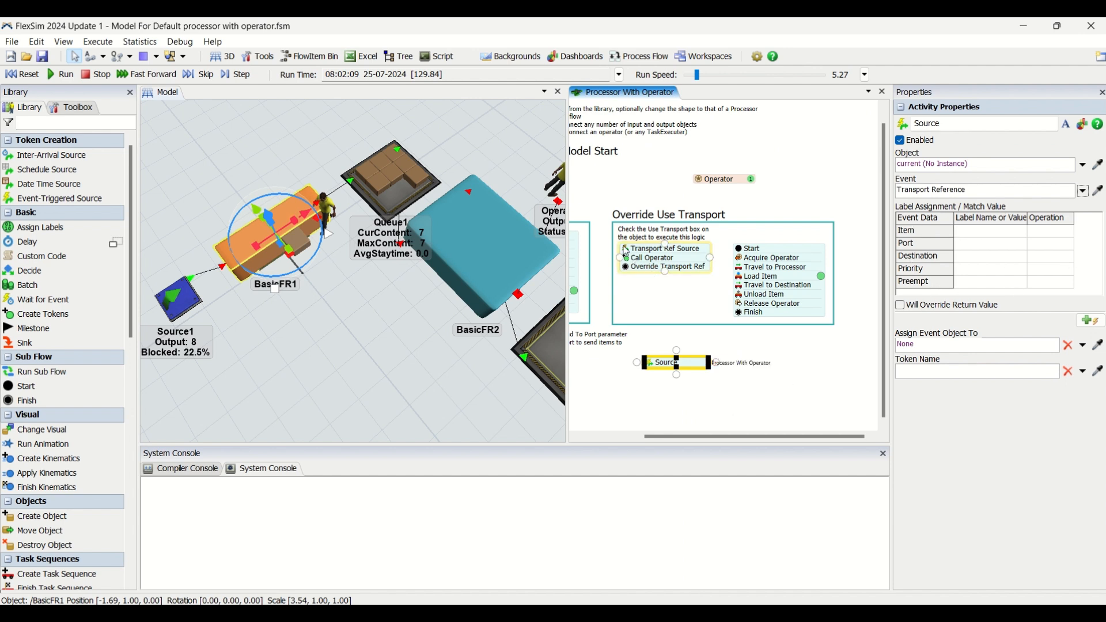
{"action": "double_click", "coordinate": [628, 252]}
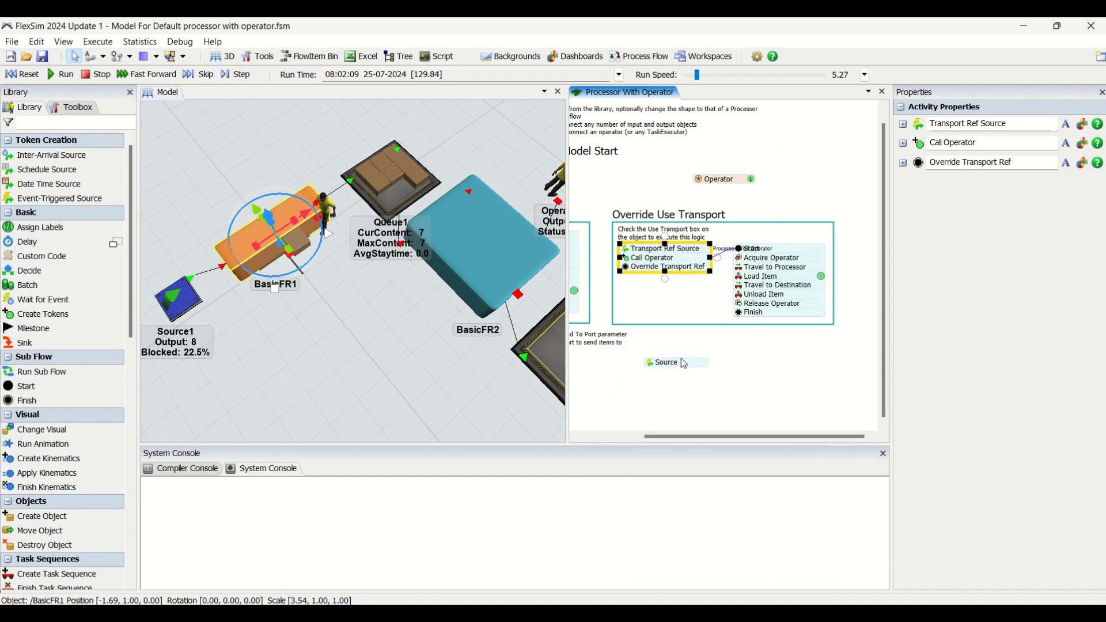
{"action": "left_click", "coordinate": [685, 364]}
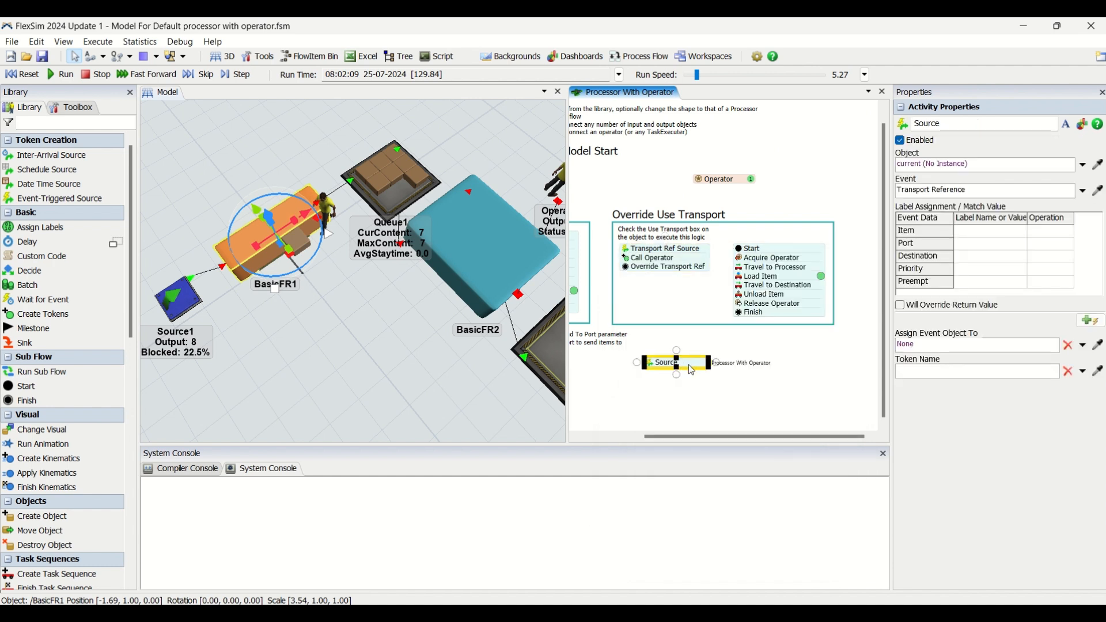
{"action": "left_click", "coordinate": [814, 171]}
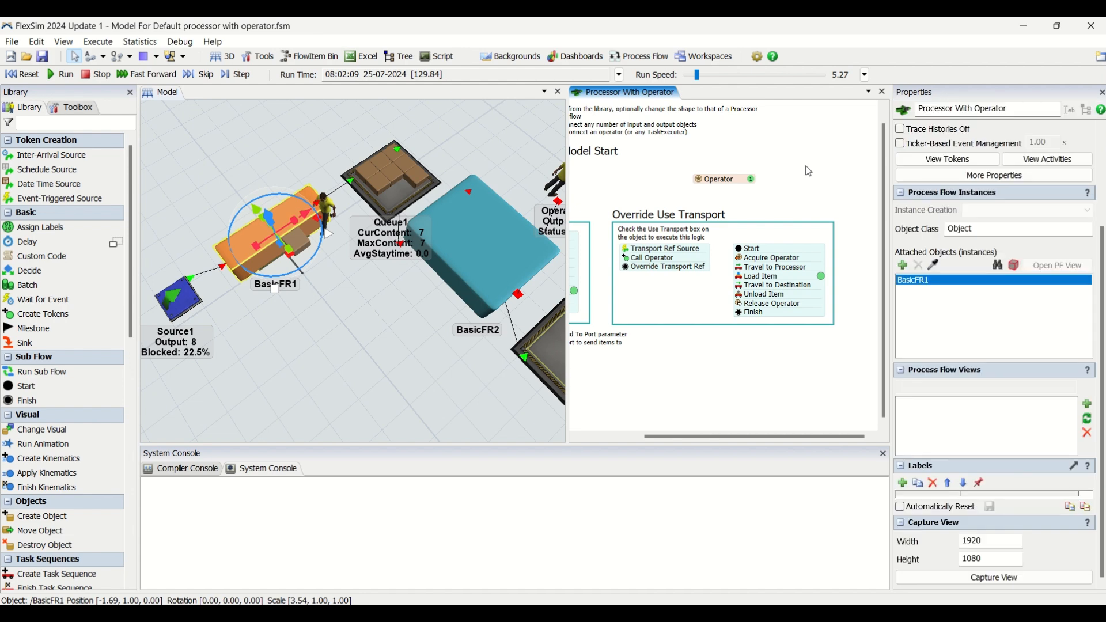
- Examine the destination, quantity and token creation settings of Call Operator, and select its activity block
{"action": "left_click", "coordinate": [626, 260]}
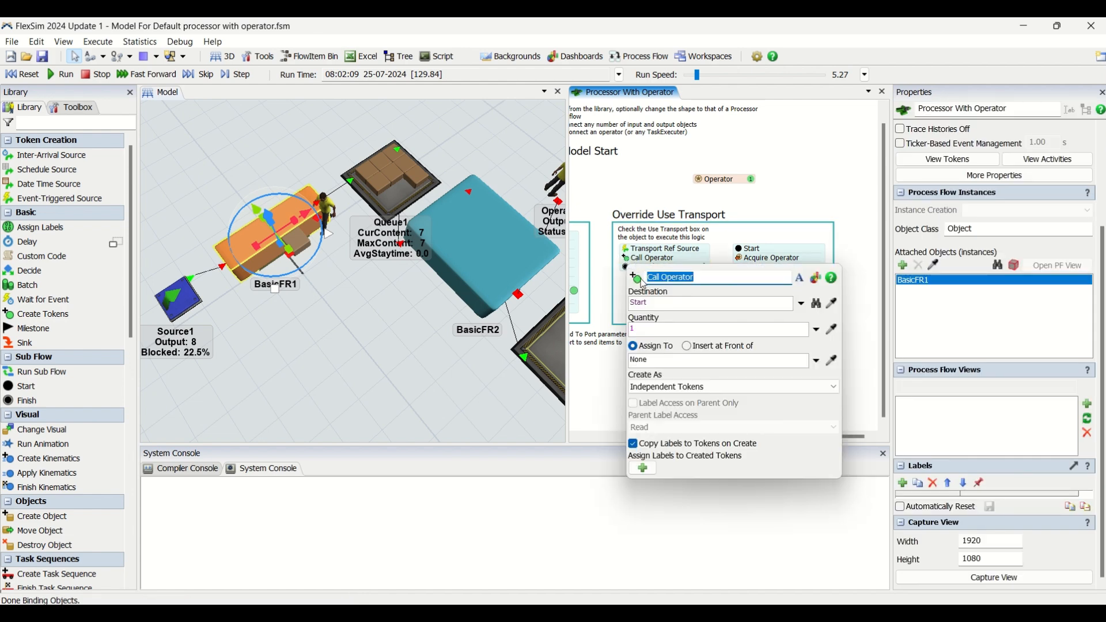
{"action": "left_click", "coordinate": [665, 389]}
{"action": "left_click", "coordinate": [665, 387]}
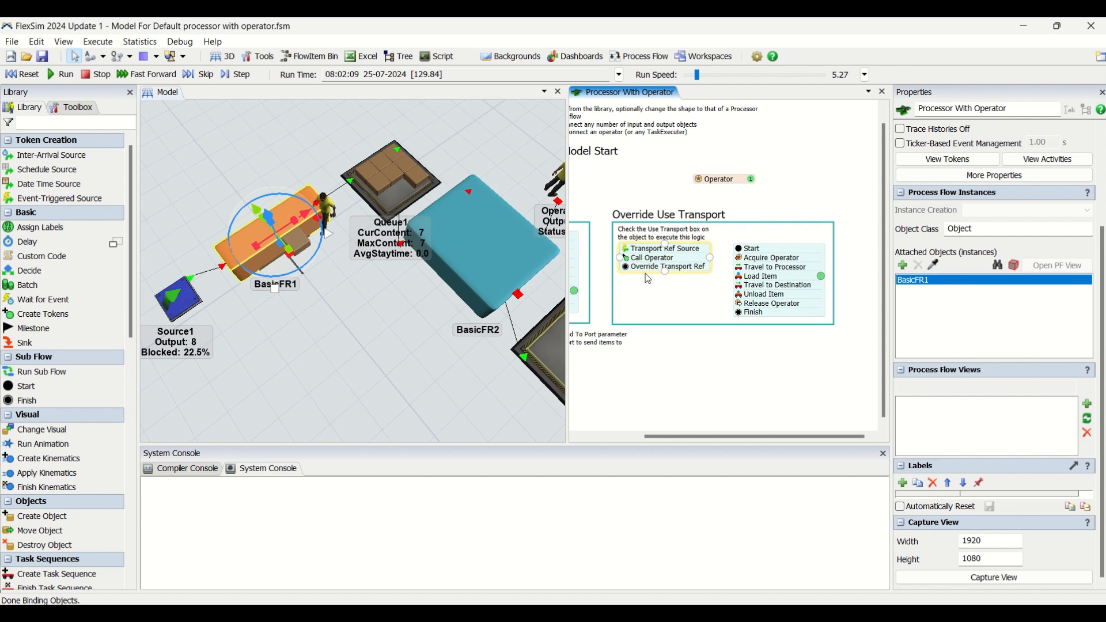
{"action": "left_click", "coordinate": [686, 265]}
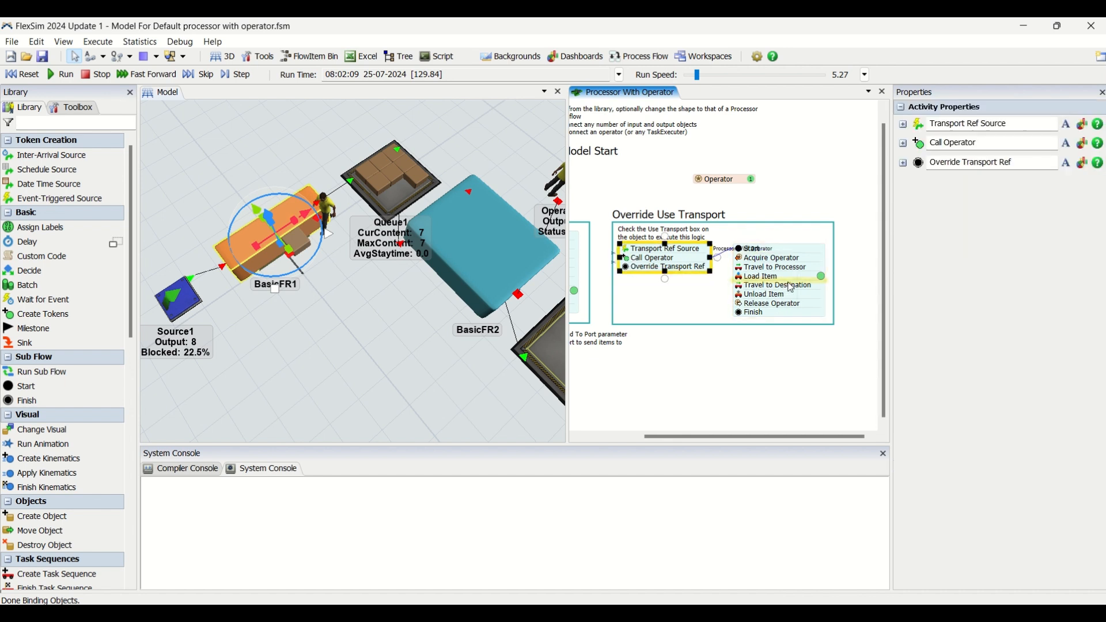
- Examine the Acquire Operator settings in the Override Use Transport block and its link to the Operator resource
{"action": "double_click", "coordinate": [742, 259]}
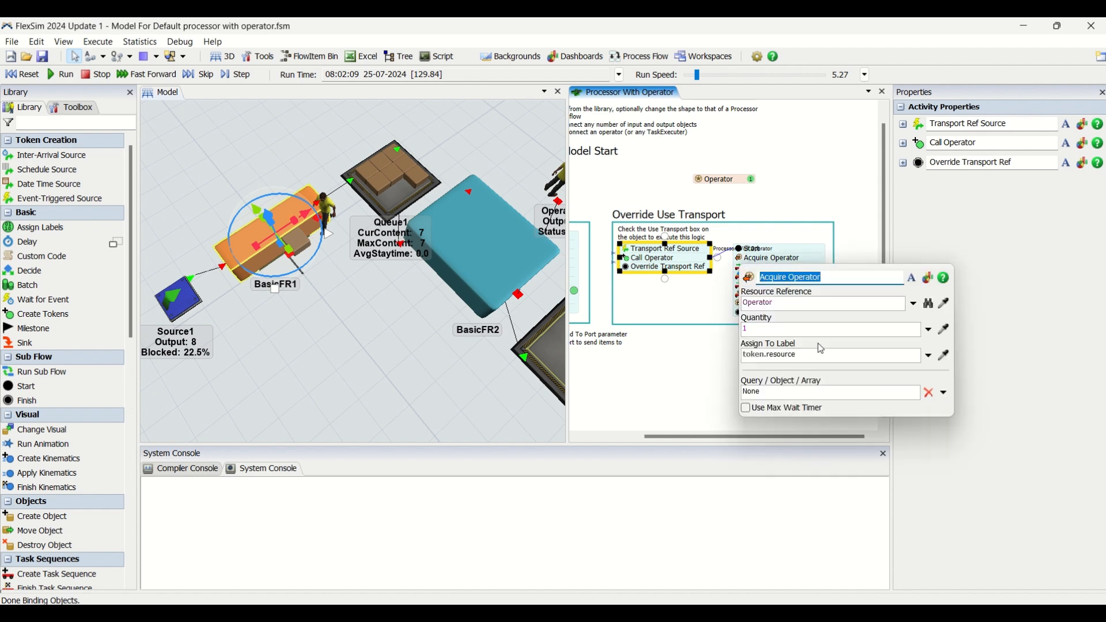
{"action": "double_click", "coordinate": [702, 182]}
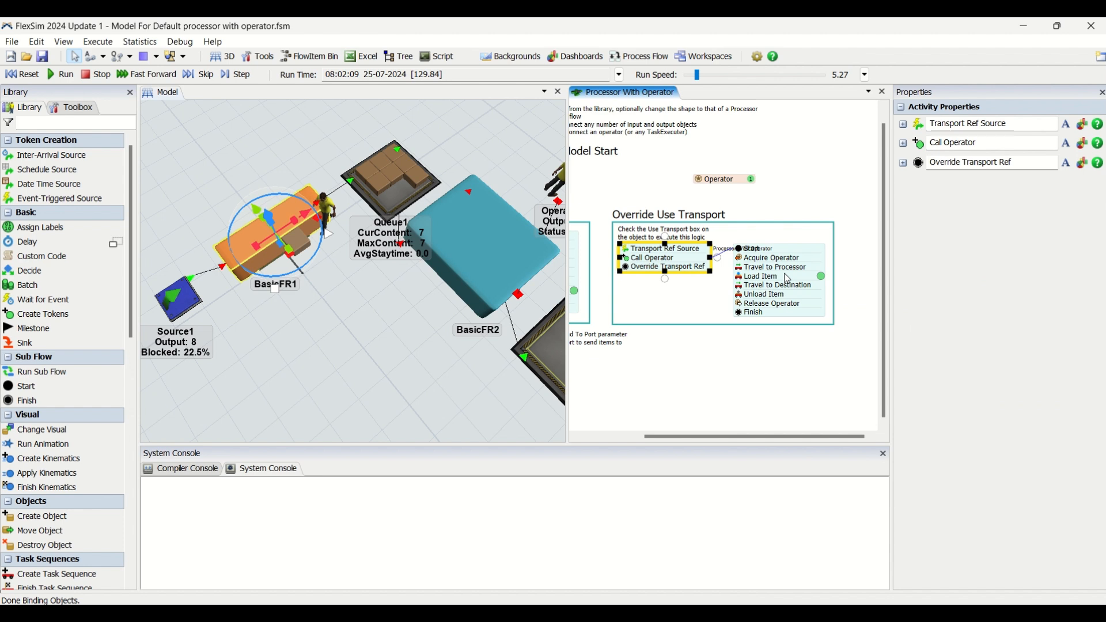
{"action": "left_click", "coordinate": [789, 278]}
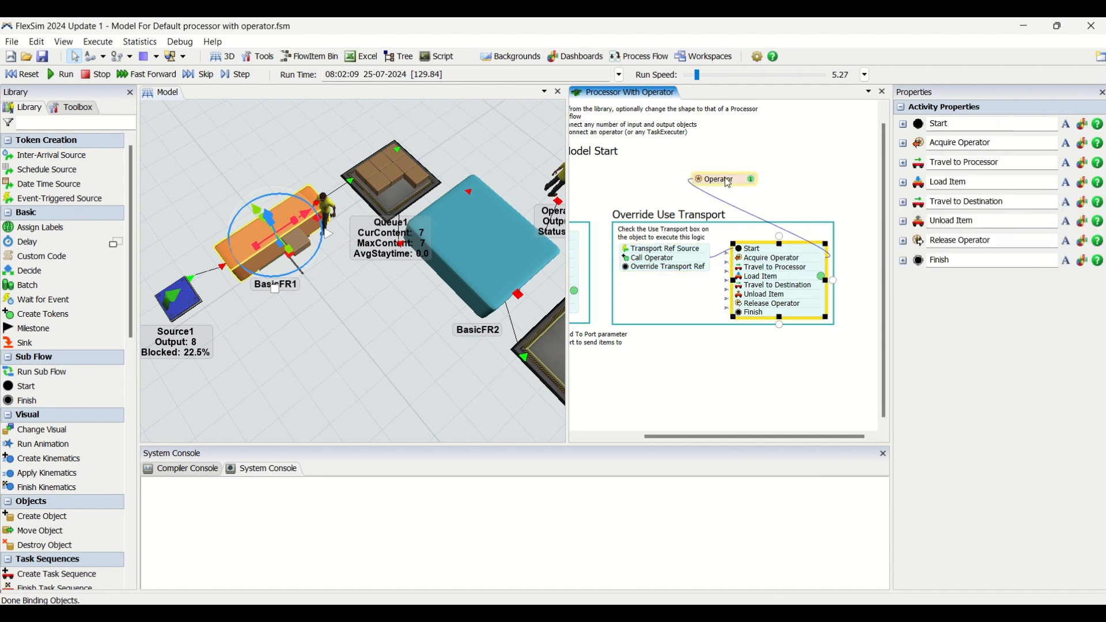
- Examine the settings of the Travel to Processor and Load Item activities in the Override Use Transport block
{"action": "double_click", "coordinate": [748, 268]}
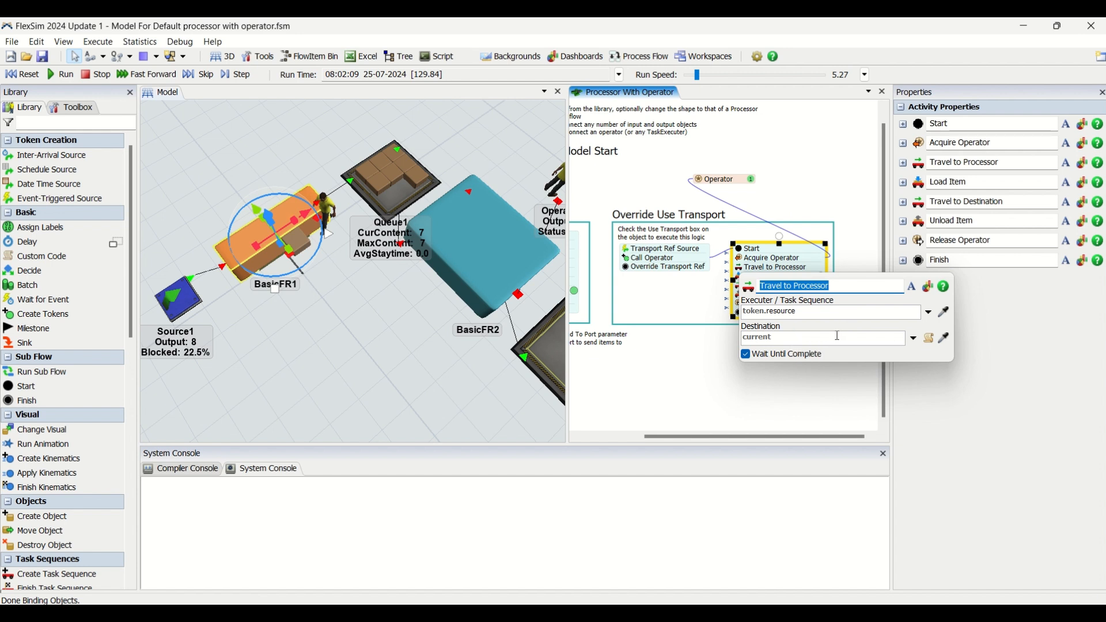
{"action": "left_click", "coordinate": [662, 302]}
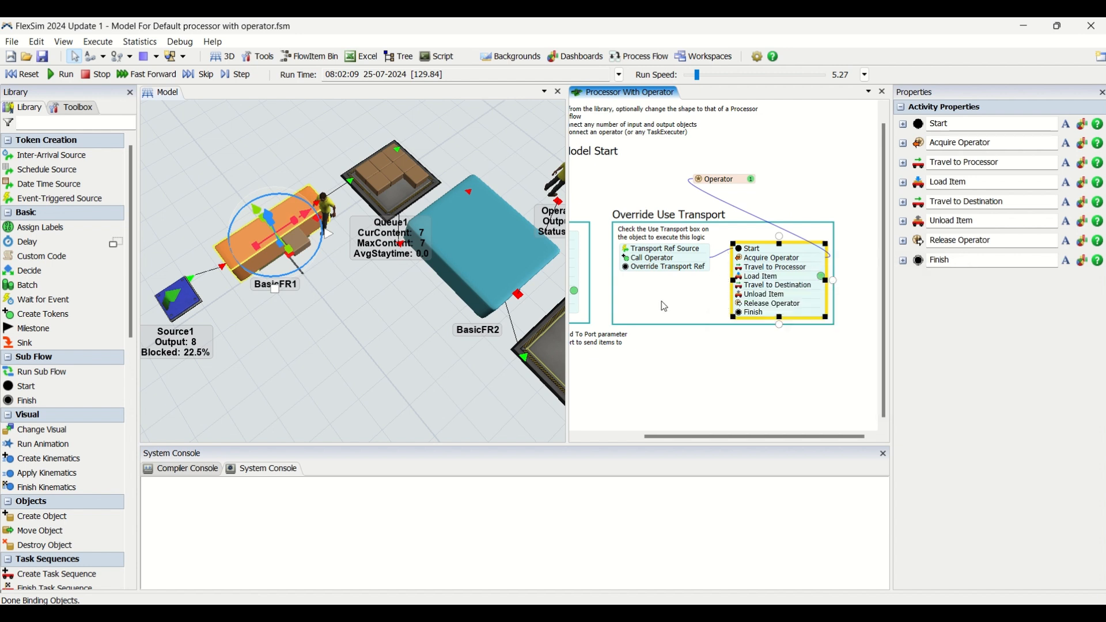
{"action": "left_click", "coordinate": [685, 277]}
{"action": "double_click", "coordinate": [743, 277]}
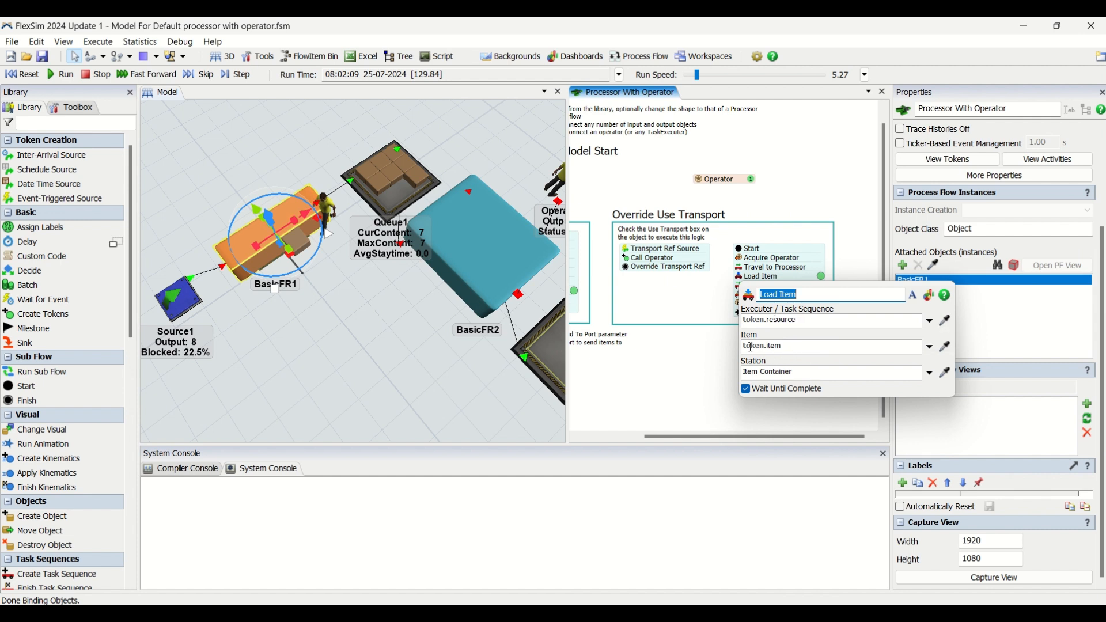
{"action": "left_click", "coordinate": [712, 299]}
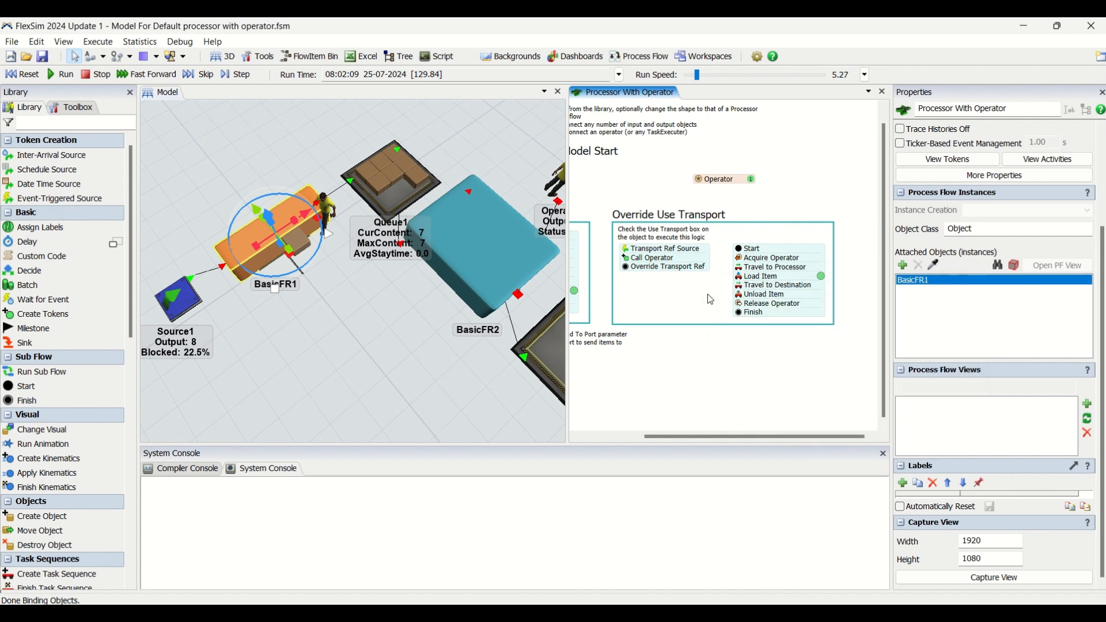
- Revisit Travel to Processor and Load Item, and examine the executer and destination settings of Travel to Destination
{"action": "mouse_move", "coordinate": [693, 353]}
{"action": "left_mouse_down"}
{"action": "mouse_move", "coordinate": [721, 351]}
{"action": "mouse_move", "coordinate": [674, 372]}
{"action": "mouse_move", "coordinate": [690, 372]}
{"action": "left_mouse_up"}
{"action": "scroll", "coordinate": [721, 353], "scroll_direction": "down", "scroll_amount": 5}
{"action": "scroll", "coordinate": [721, 352], "scroll_direction": "up", "scroll_amount": 2}
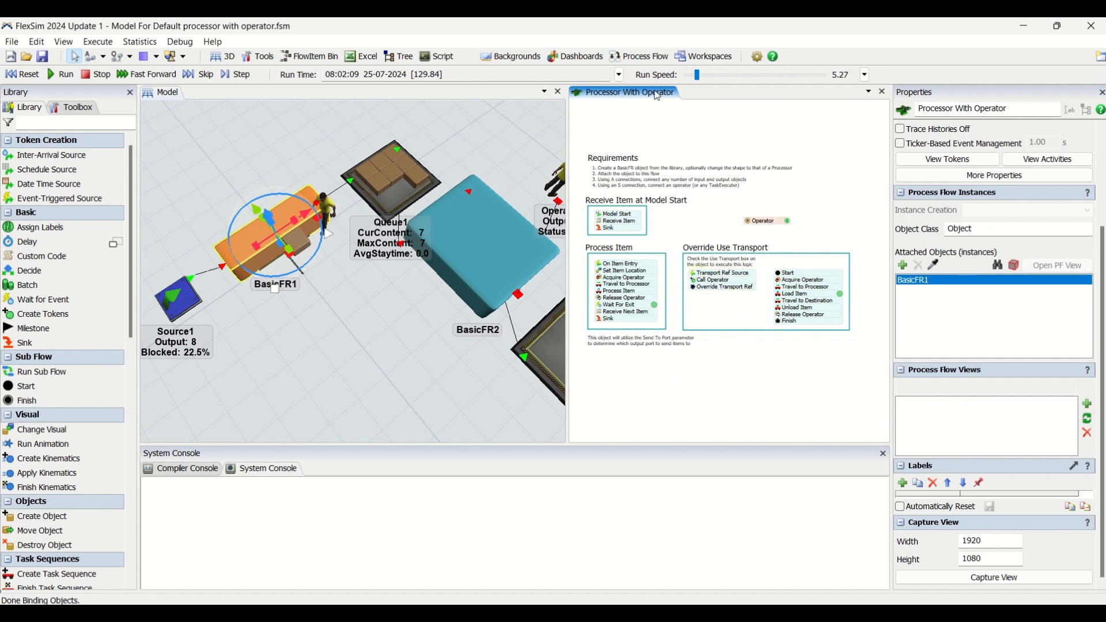
{"action": "scroll", "coordinate": [861, 339], "scroll_direction": "up", "scroll_amount": 2}
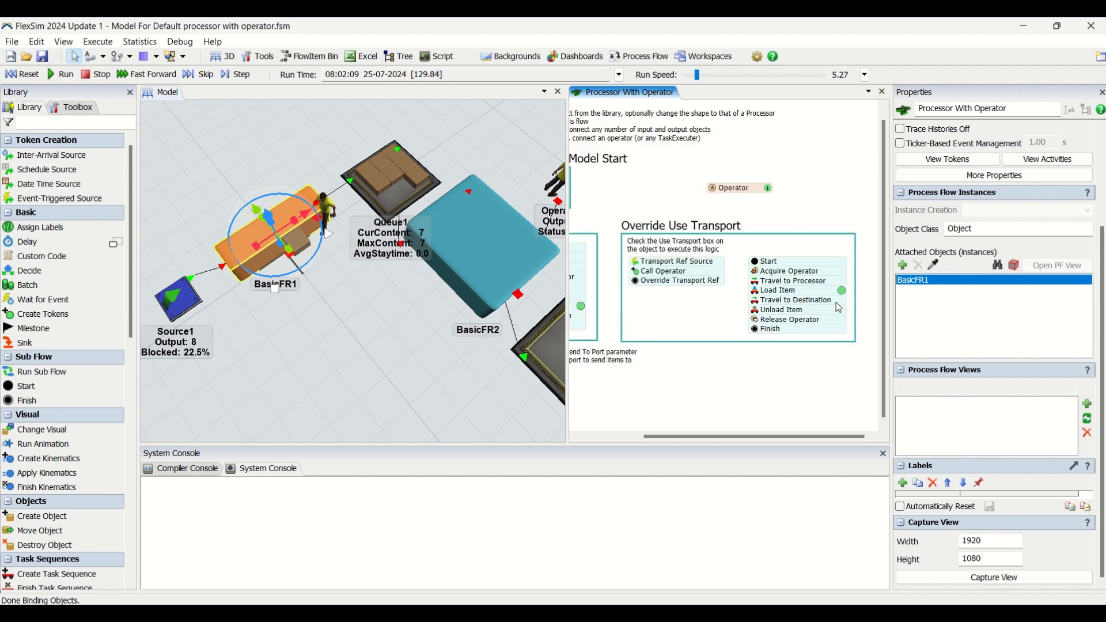
{"action": "double_click", "coordinate": [757, 282]}
{"action": "double_click", "coordinate": [759, 292]}
{"action": "double_click", "coordinate": [758, 303]}
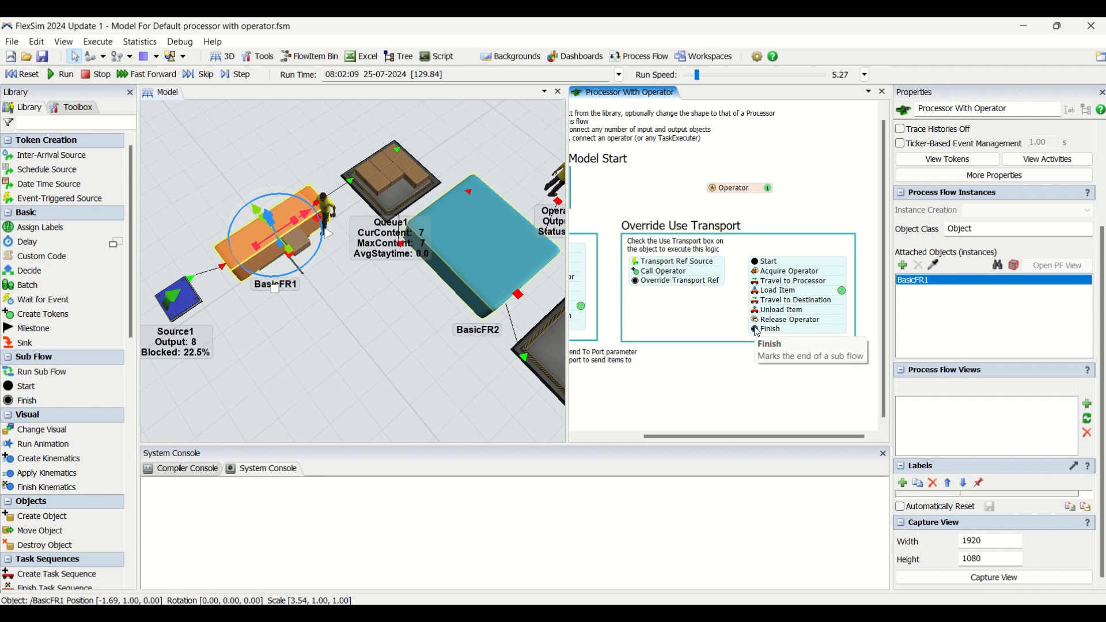
{"action": "double_click", "coordinate": [758, 304]}
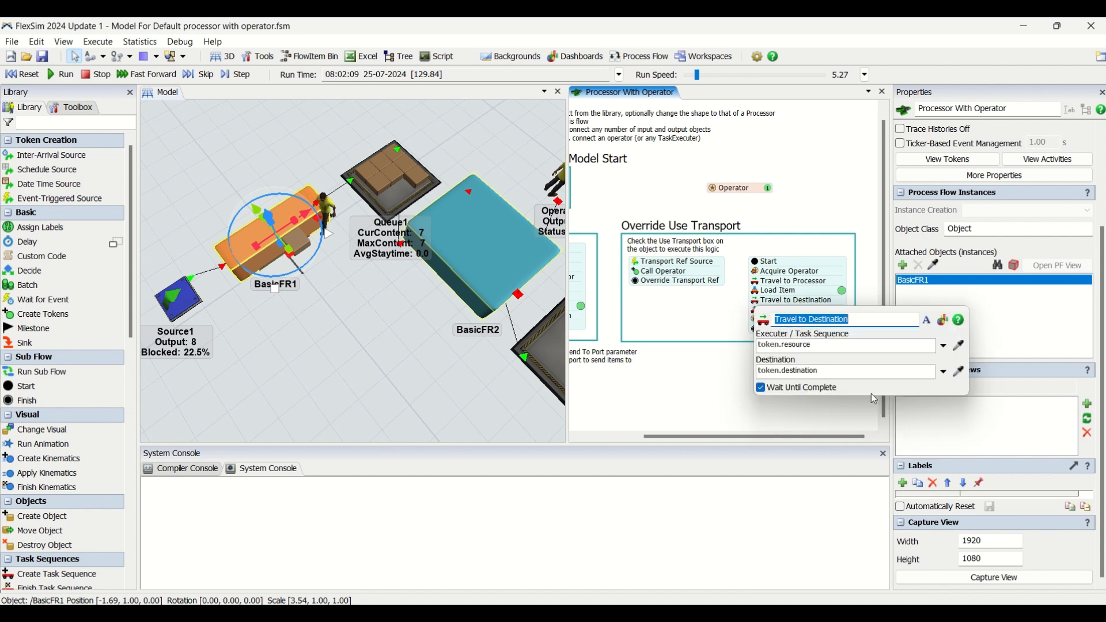
{"action": "double_click", "coordinate": [813, 344]}
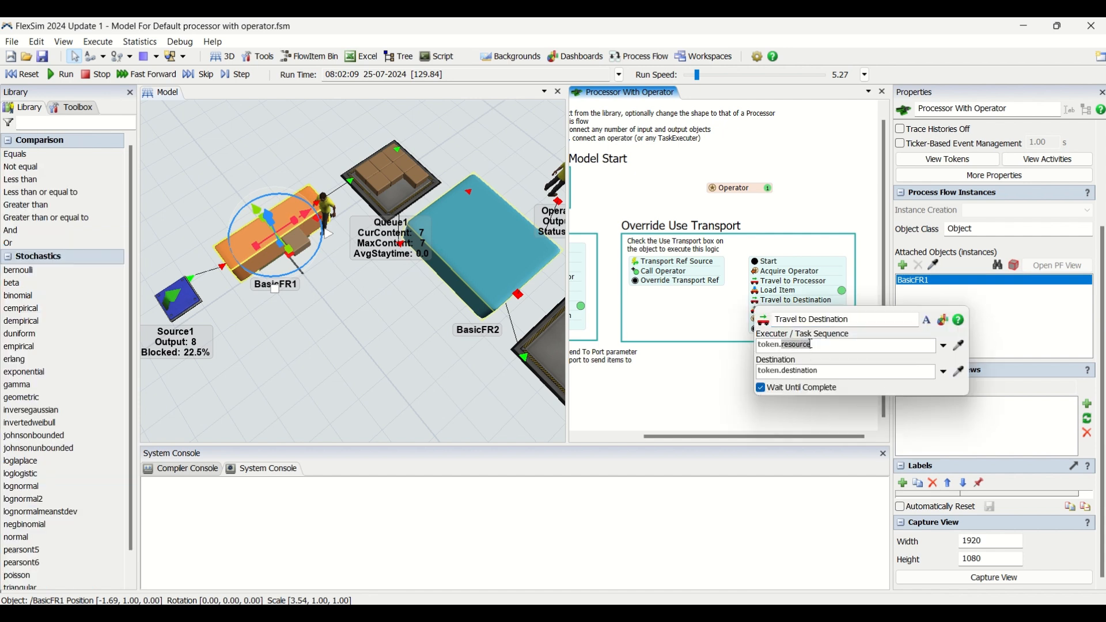
- Examine the labels of the token in the Override Use Transport block and the executer, item and station settings of Unload Item
{"action": "left_click", "coordinate": [842, 293]}
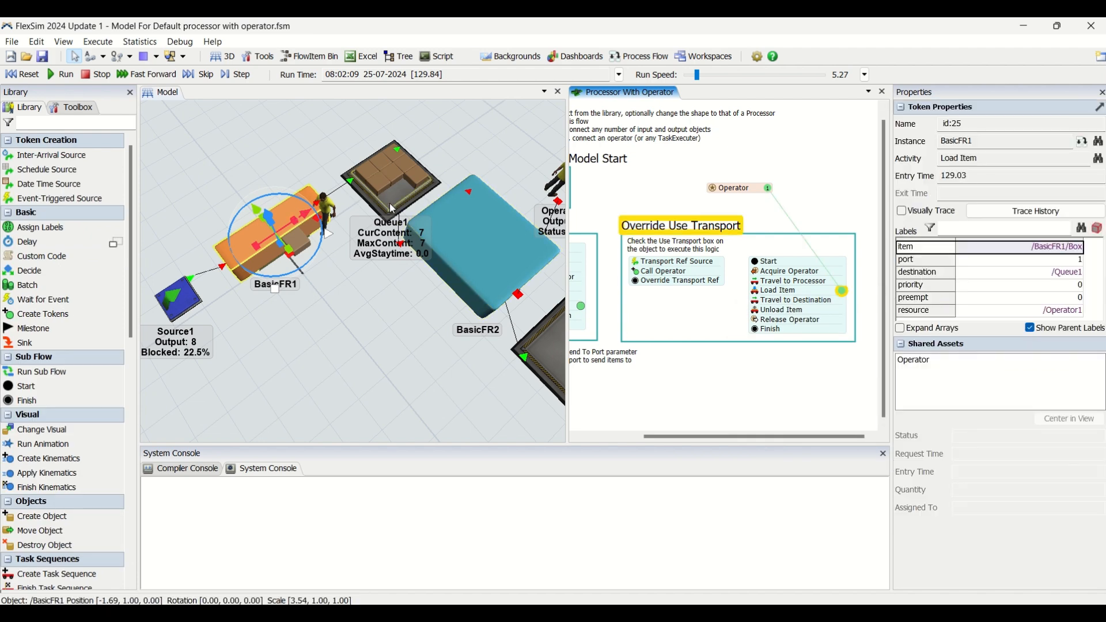
{"action": "double_click", "coordinate": [758, 312]}
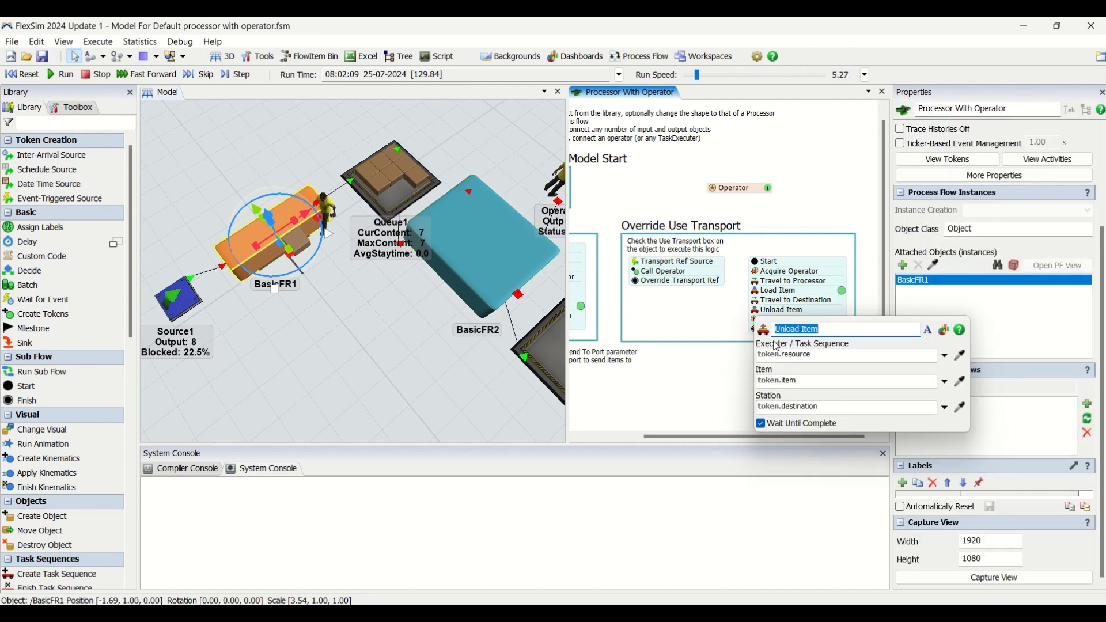
{"action": "left_click", "coordinate": [701, 382]}
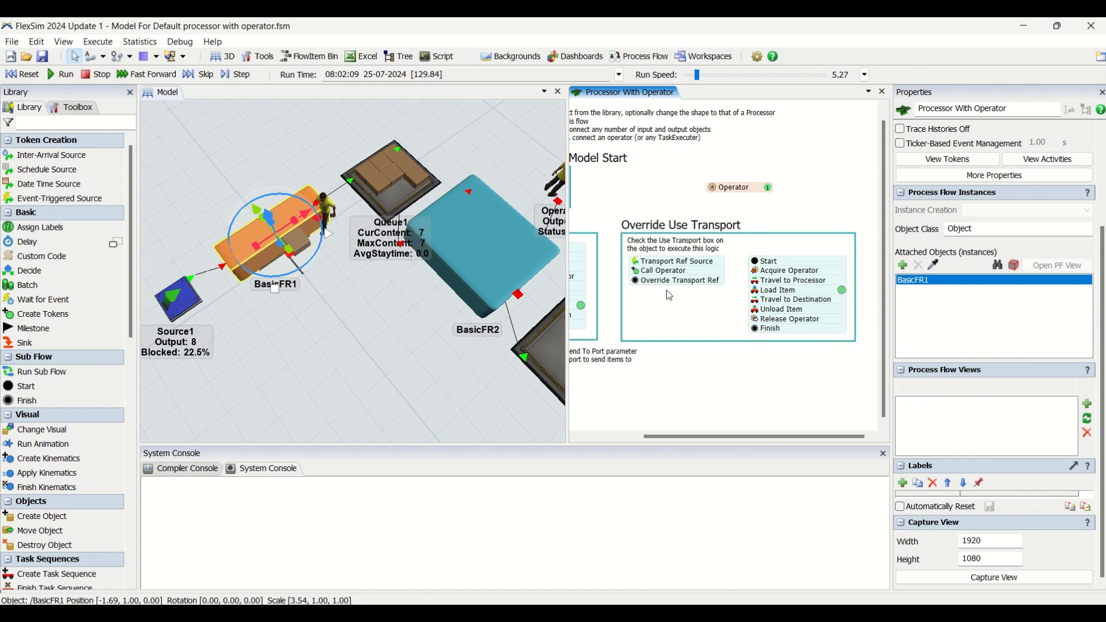
- Examine the return value setting of Override Transport Ref and bring the whole Processor With Operator flow into sight
{"action": "double_click", "coordinate": [637, 282]}
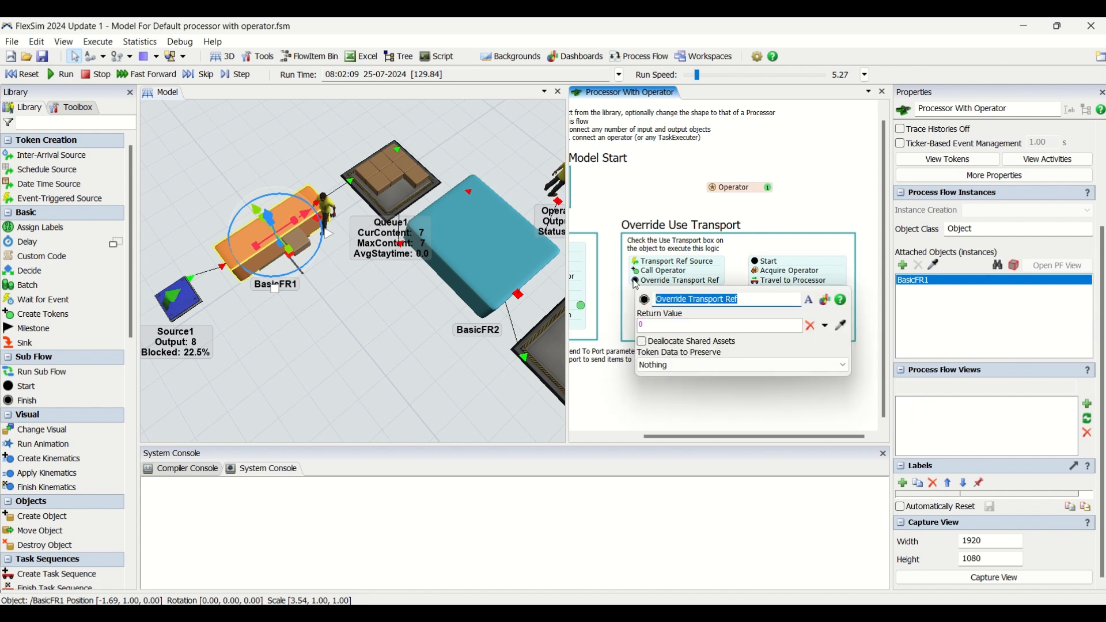
{"action": "left_click", "coordinate": [656, 396]}
{"action": "scroll", "coordinate": [657, 396], "scroll_direction": "down", "scroll_amount": 5}
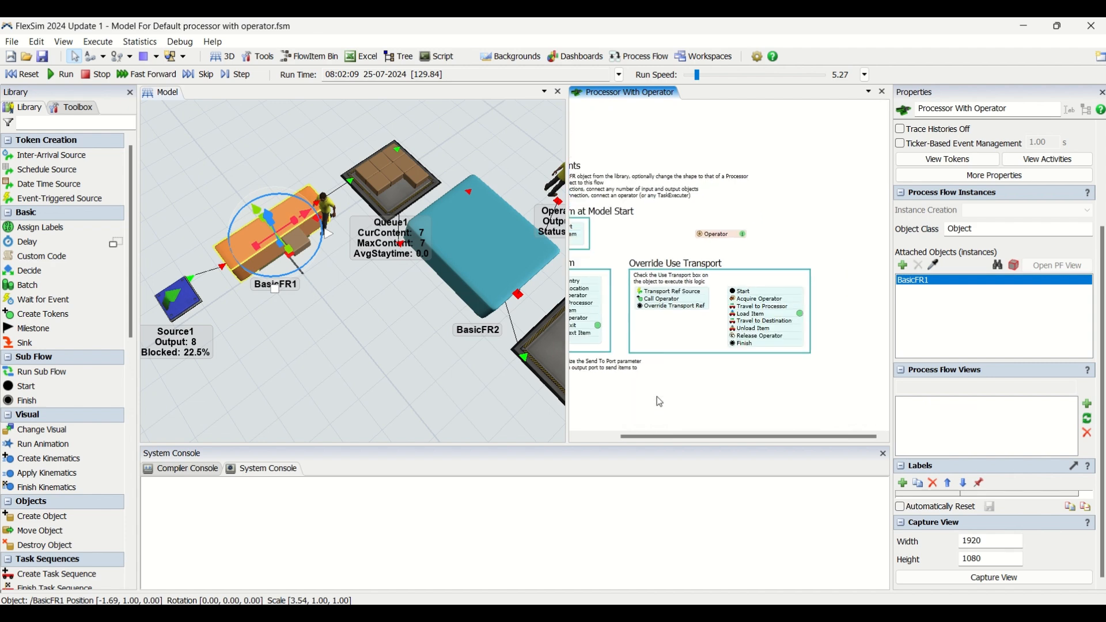
{"action": "left_click_drag", "start_coordinate": [732, 387], "coordinate": [704, 388]}
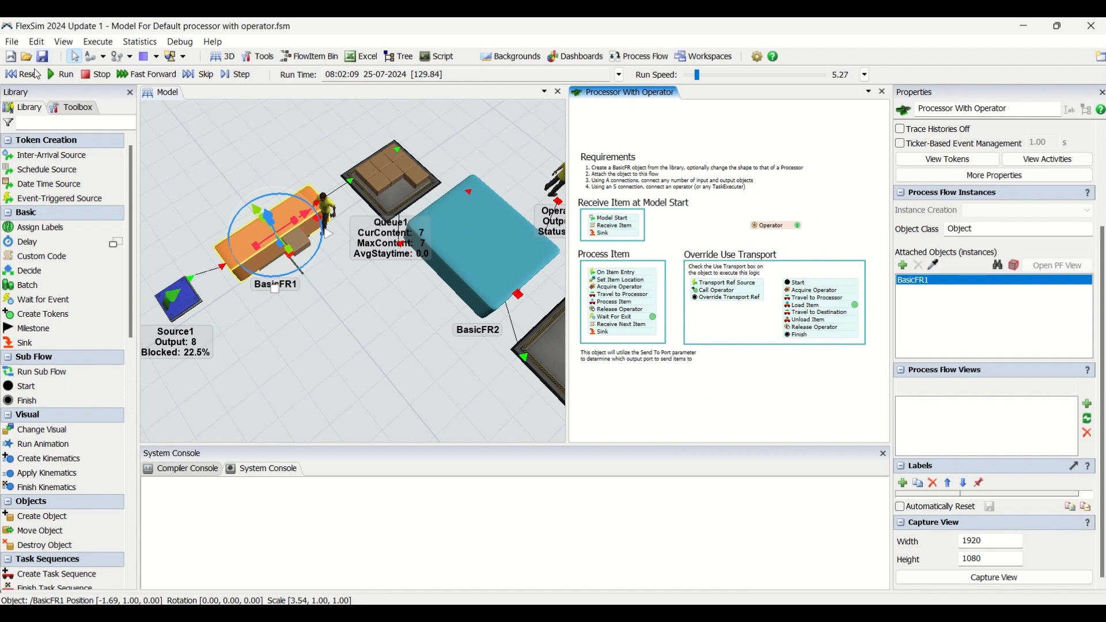
- Set the 3D model view to Presentation Mode while the simulation runs
{"action": "left_click", "coordinate": [274, 136]}
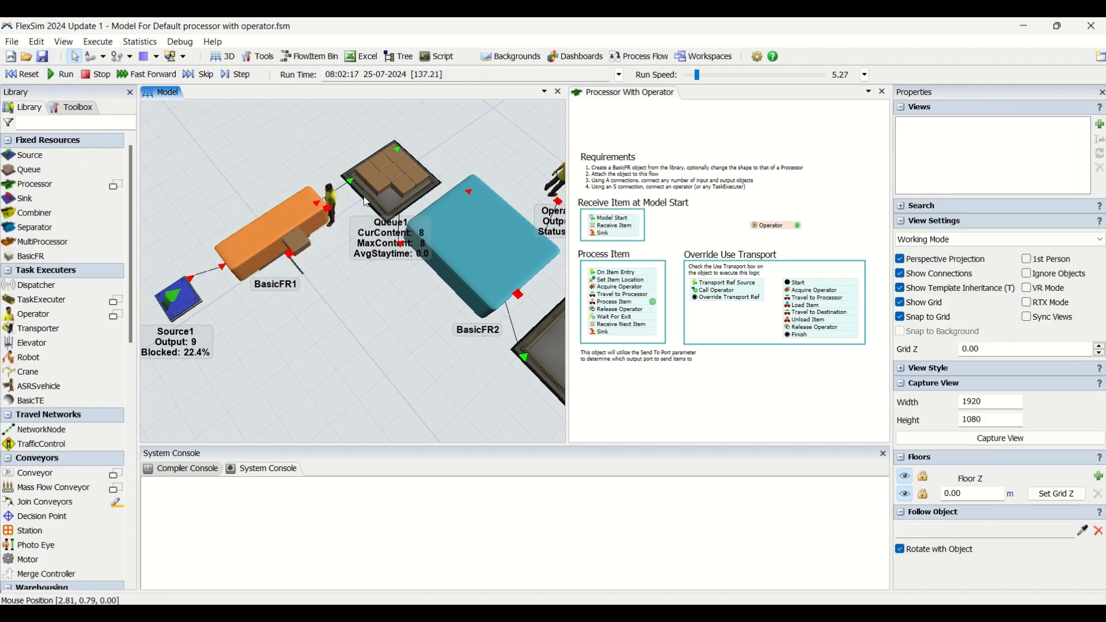
{"action": "left_click_drag", "start_coordinate": [375, 313], "coordinate": [340, 312]}
{"action": "right_click_drag", "start_coordinate": [297, 277], "coordinate": [335, 244]}
{"action": "left_click", "coordinate": [979, 240]}
{"action": "left_click", "coordinate": [945, 254]}
{"action": "right_click_drag", "start_coordinate": [379, 338], "coordinate": [450, 353]}
{"action": "left_click_drag", "start_coordinate": [388, 349], "coordinate": [347, 348]}
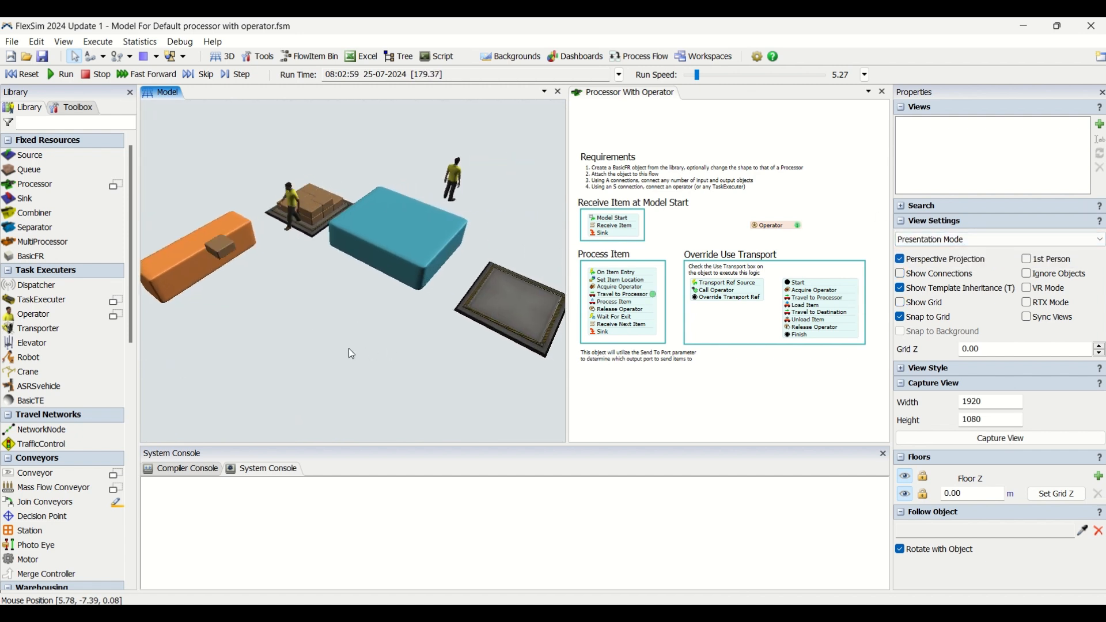
- Compare the properties of BasicFR1 and BasicFR2, and check those of Operator2 during the run
{"action": "left_click", "coordinate": [186, 261]}
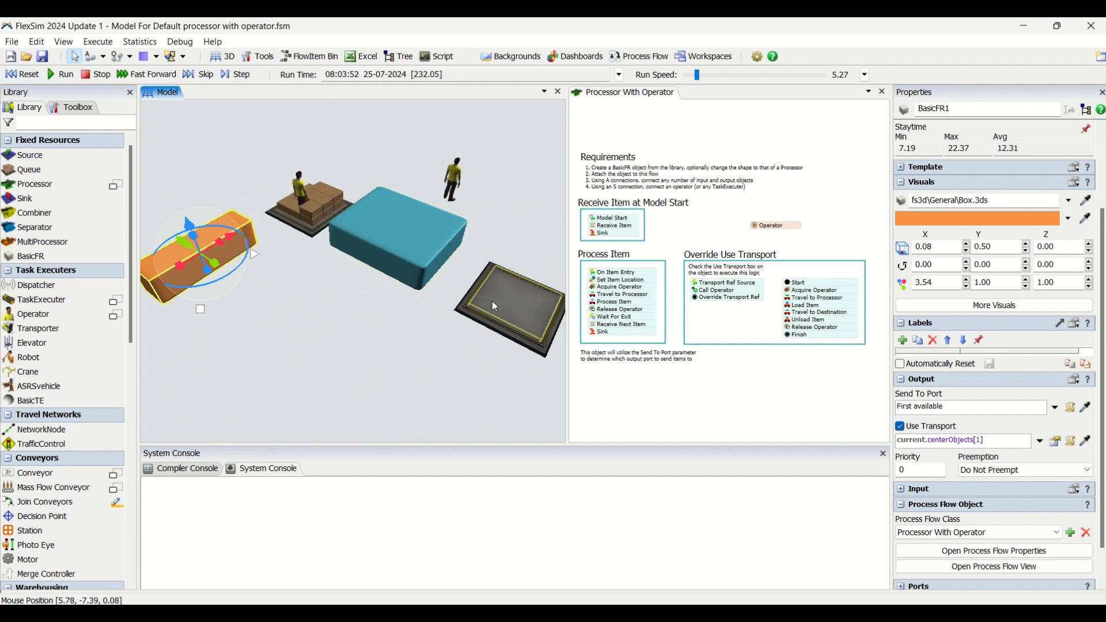
{"action": "left_click", "coordinate": [386, 254]}
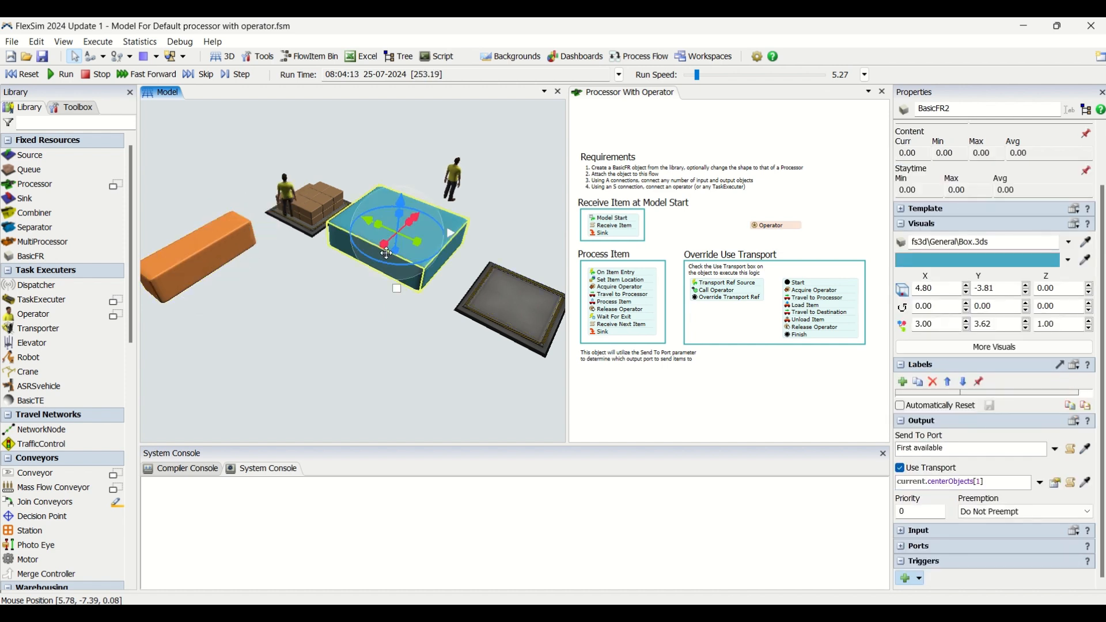
{"action": "left_click_drag", "start_coordinate": [492, 208], "coordinate": [411, 292]}
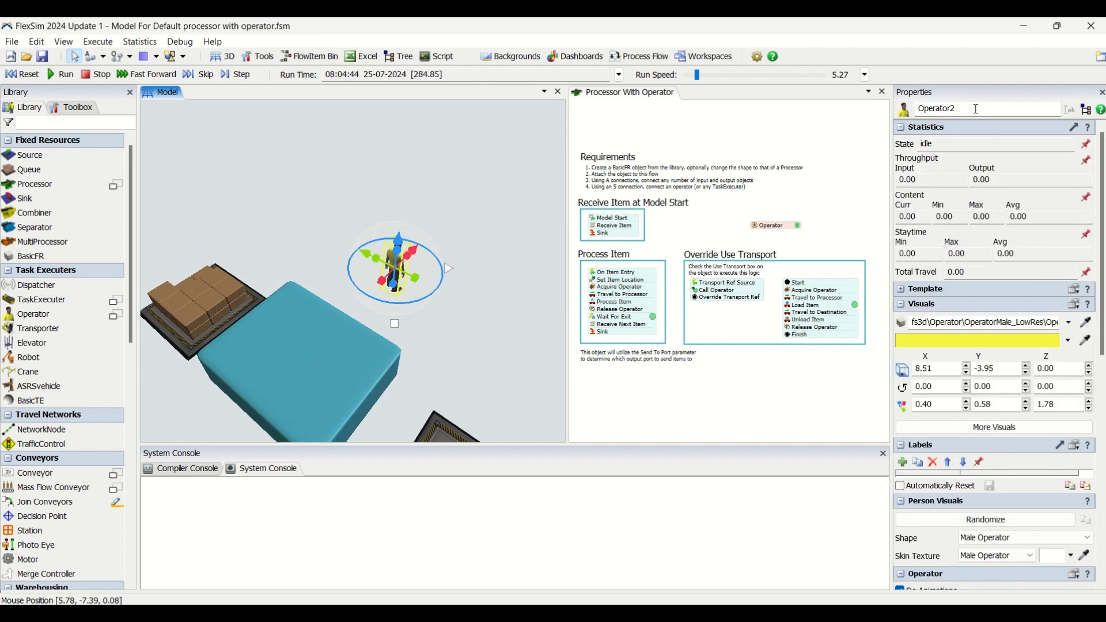
{"action": "left_click", "coordinate": [314, 368]}
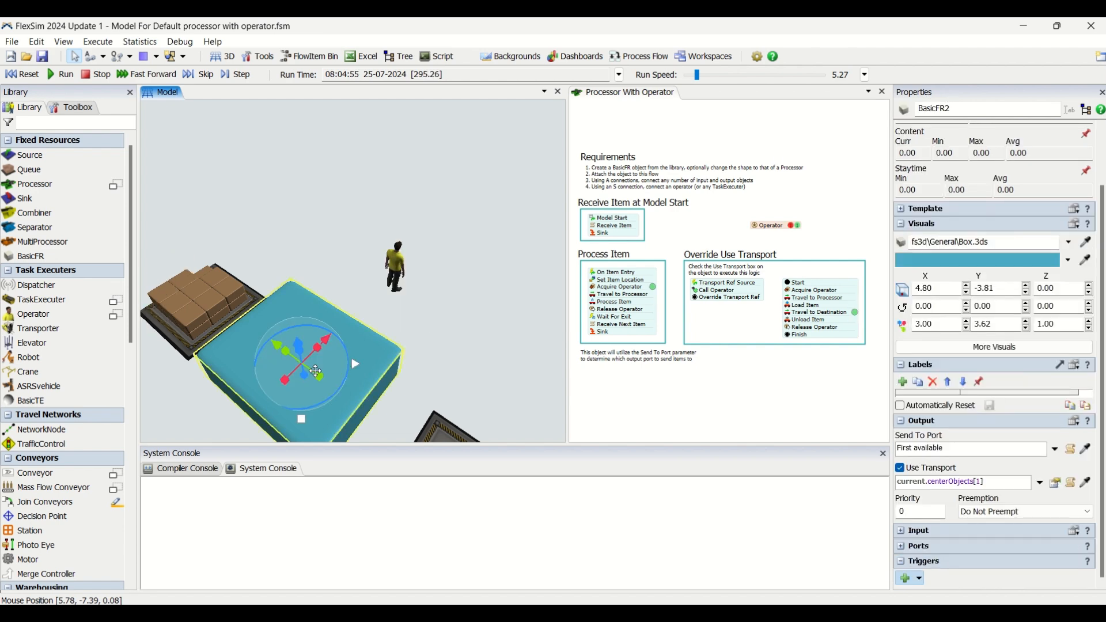
{"action": "left_click_drag", "start_coordinate": [516, 365], "coordinate": [531, 258]}
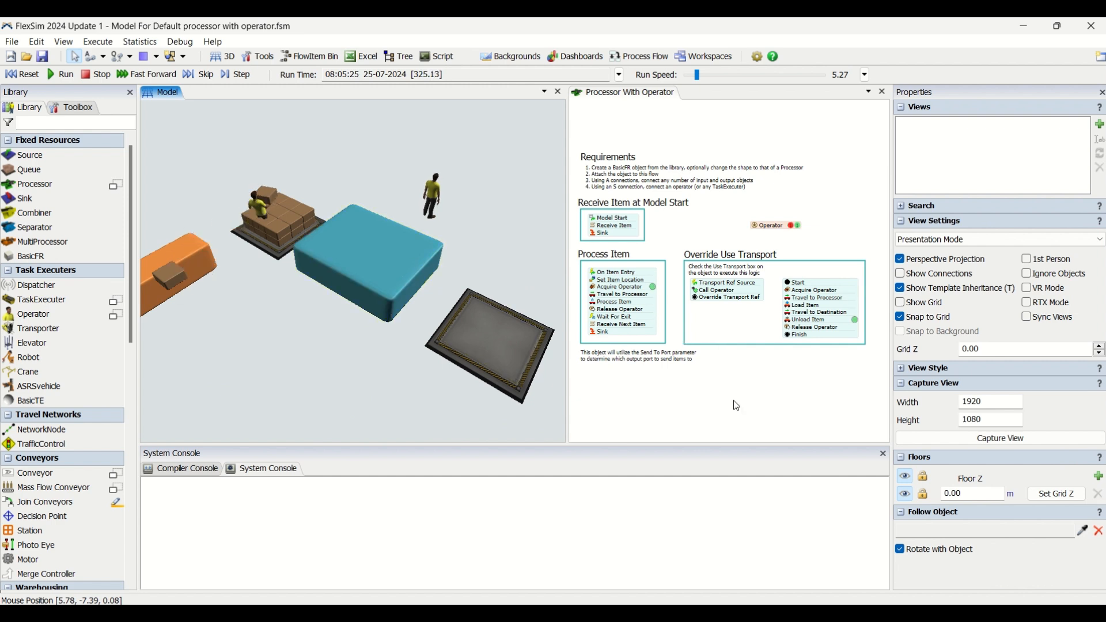
- Attach BasicFR2 as a second instance of the Processor With Operator process flow
{"action": "left_click", "coordinate": [761, 400]}
{"action": "left_click", "coordinate": [934, 265]}
{"action": "left_click", "coordinate": [366, 268]}
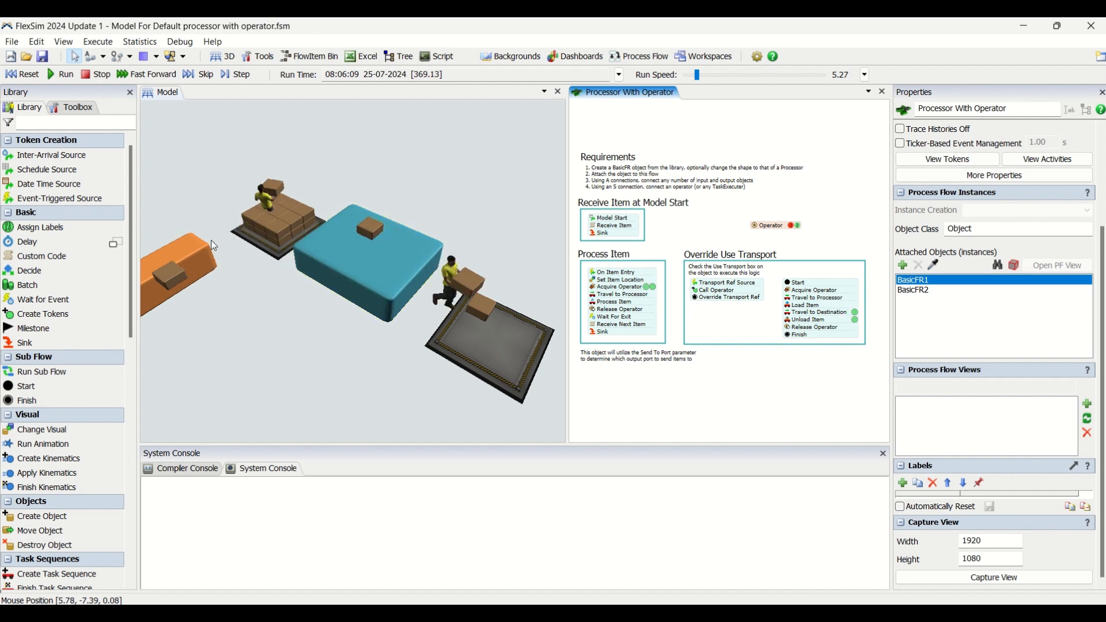
- Widen the 3D model view and refit the process flow beside it so both can be observed together
{"action": "left_click", "coordinate": [366, 316]}
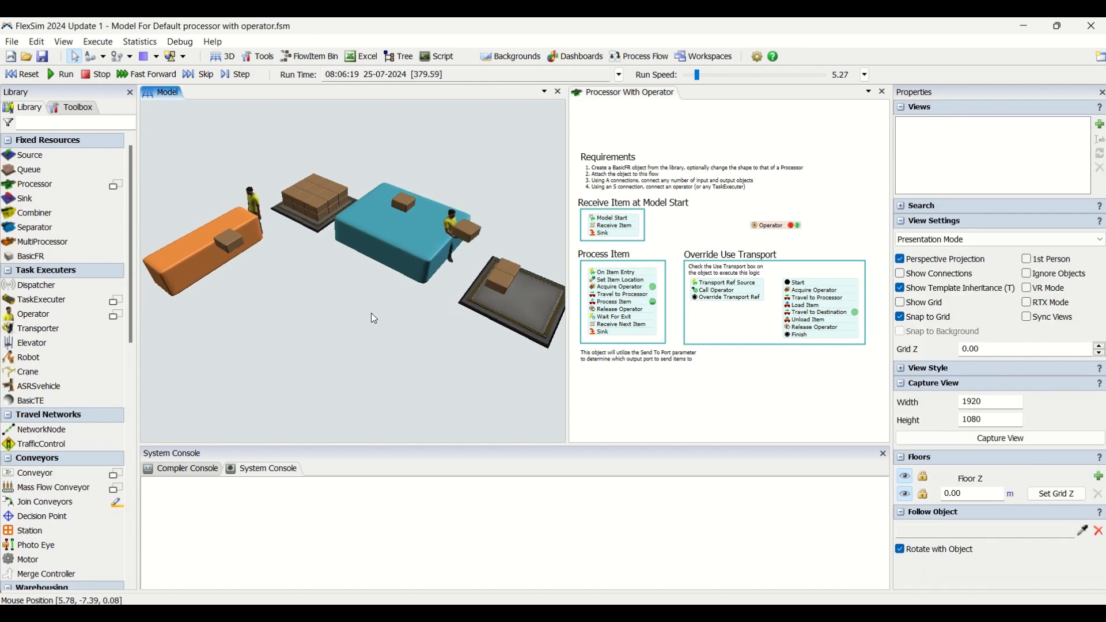
{"action": "left_click_drag", "start_coordinate": [567, 178], "coordinate": [603, 179]}
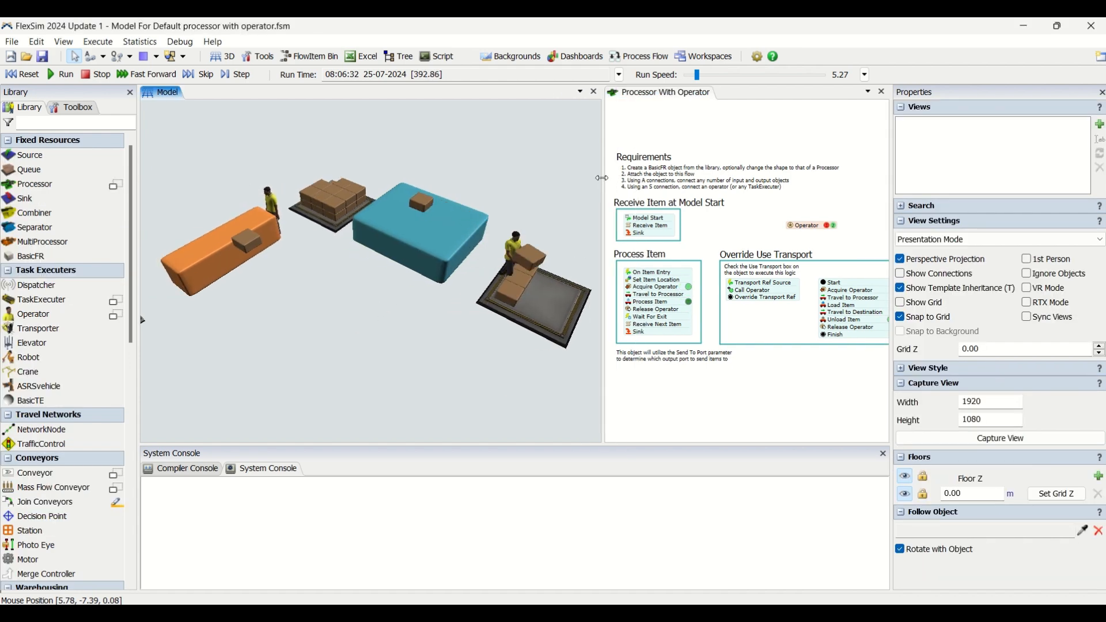
{"action": "left_click", "coordinate": [687, 407]}
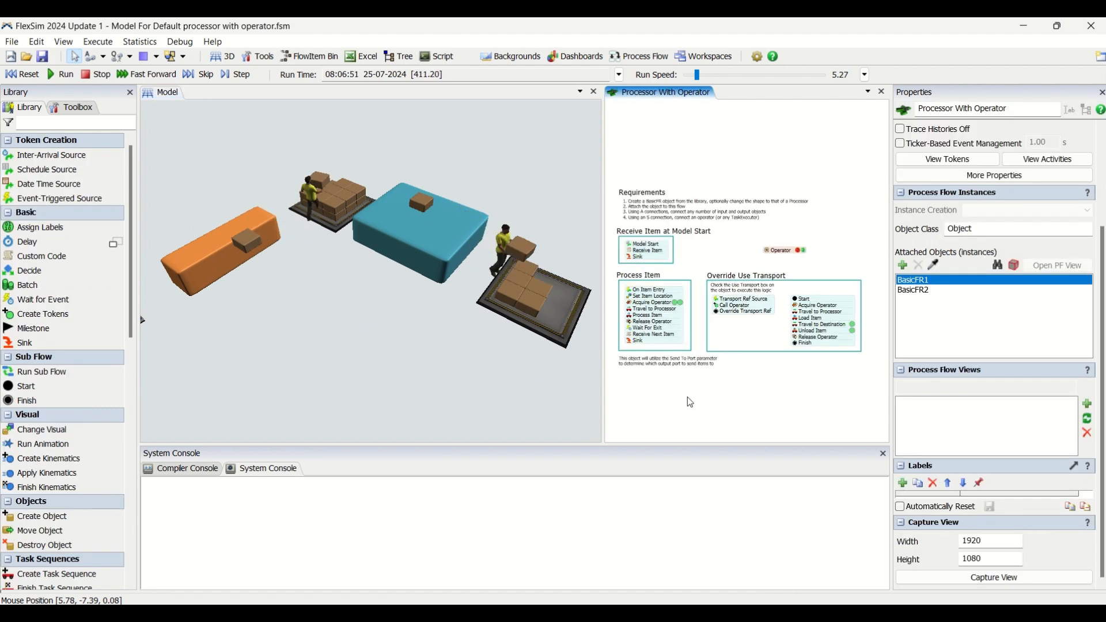
{"action": "scroll", "coordinate": [690, 368], "scroll_direction": "up", "scroll_amount": 3}
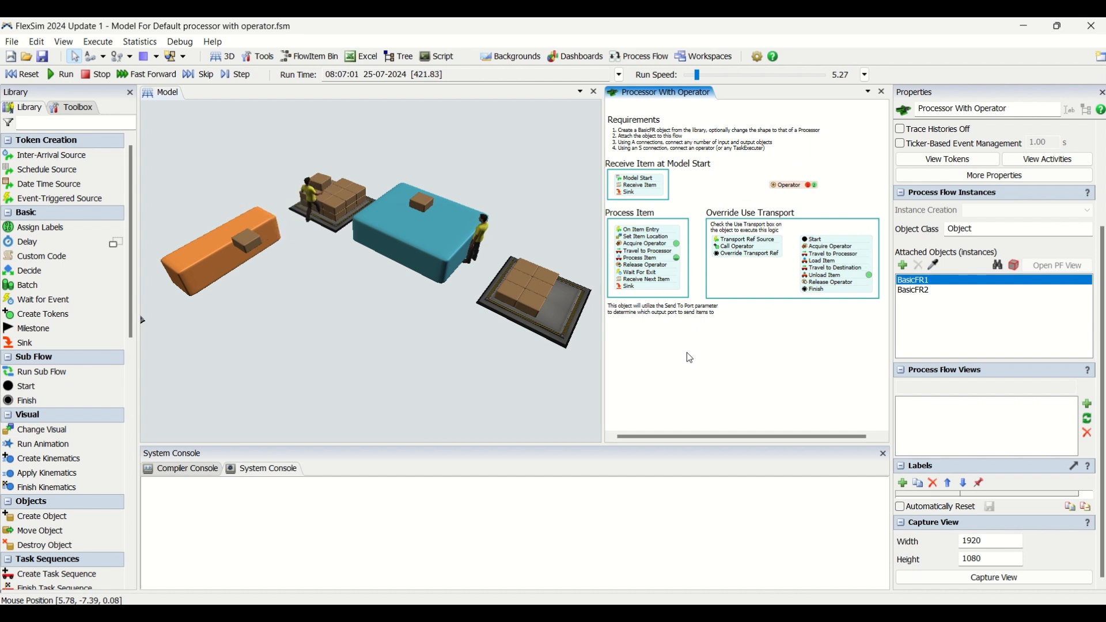
{"action": "left_click", "coordinate": [487, 411]}
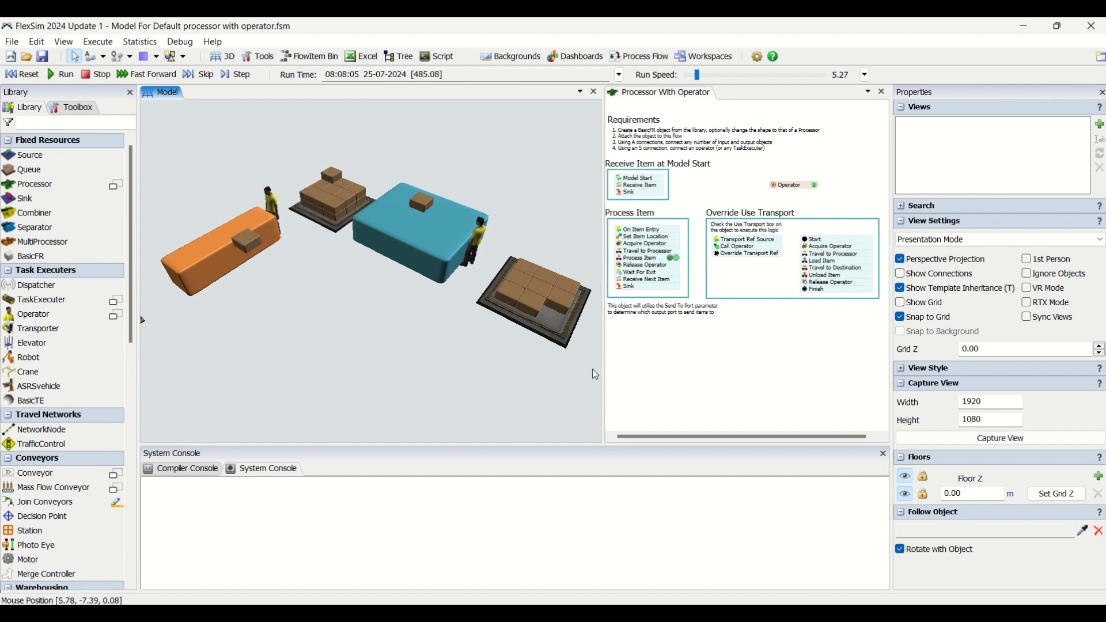
- Examine the properties of BasicFR2 and the statistics of Operator2 while they handle items
{"action": "left_click", "coordinate": [657, 367]}
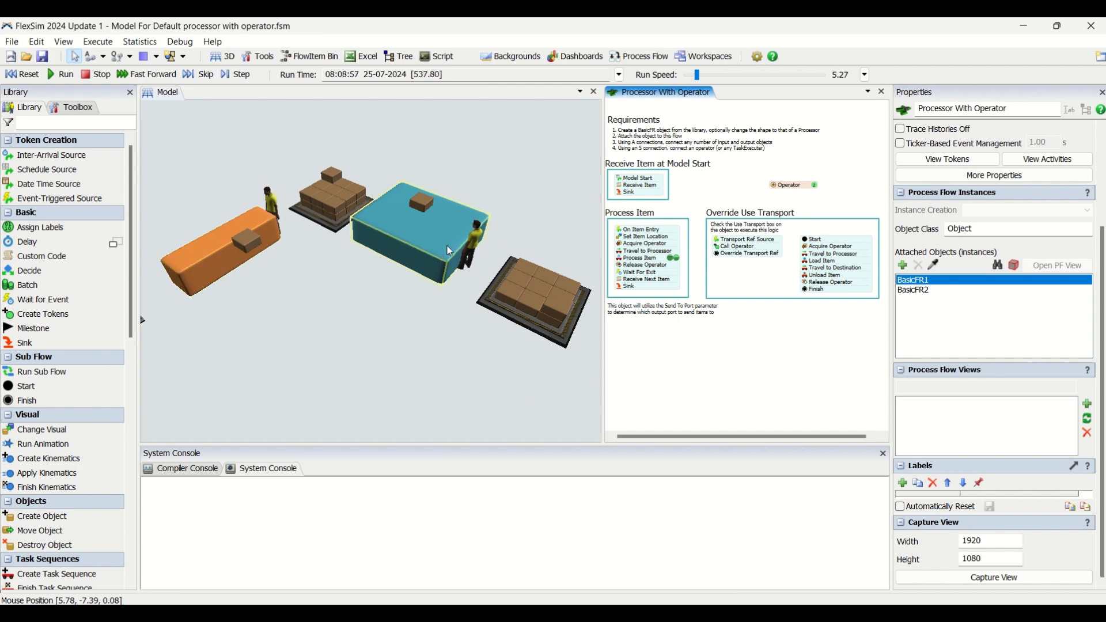
{"action": "left_click", "coordinate": [478, 251]}
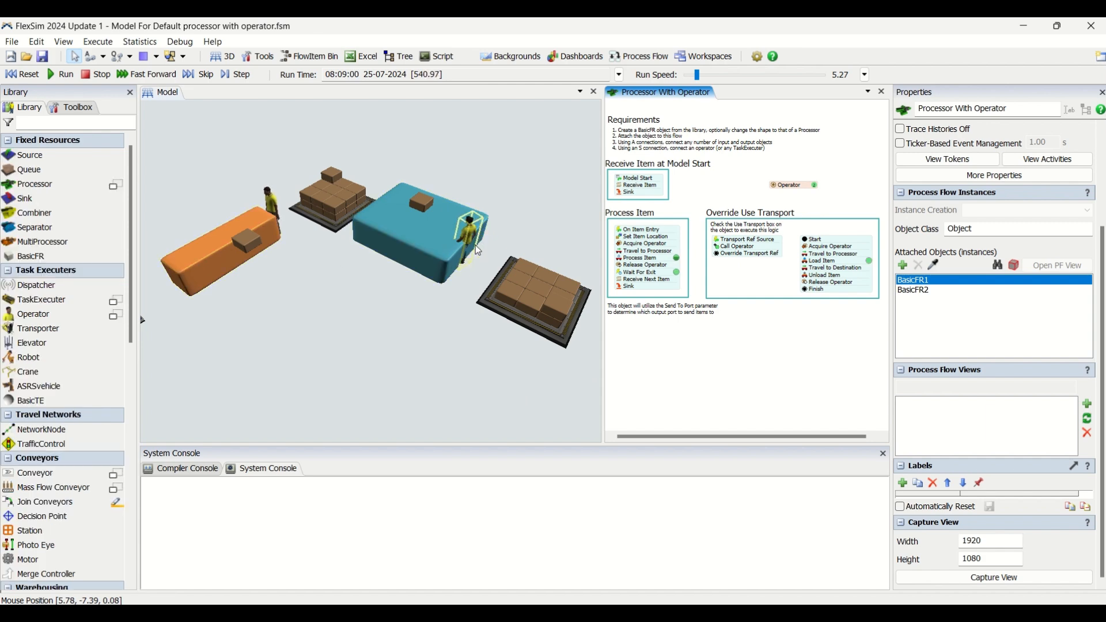
{"action": "left_click", "coordinate": [464, 266]}
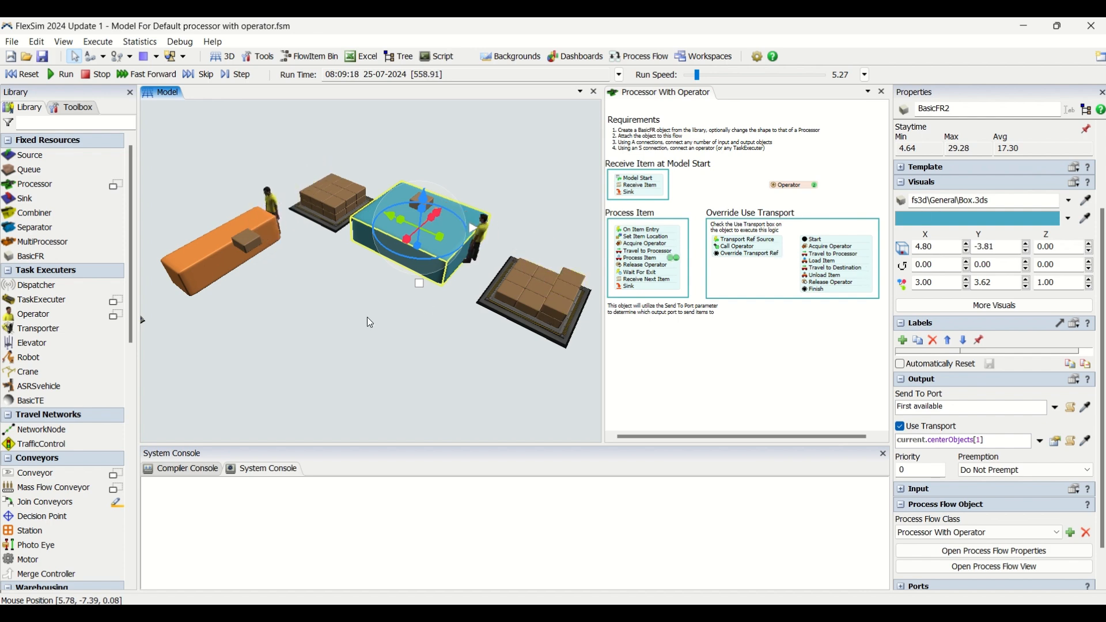
{"action": "left_click", "coordinate": [482, 234]}
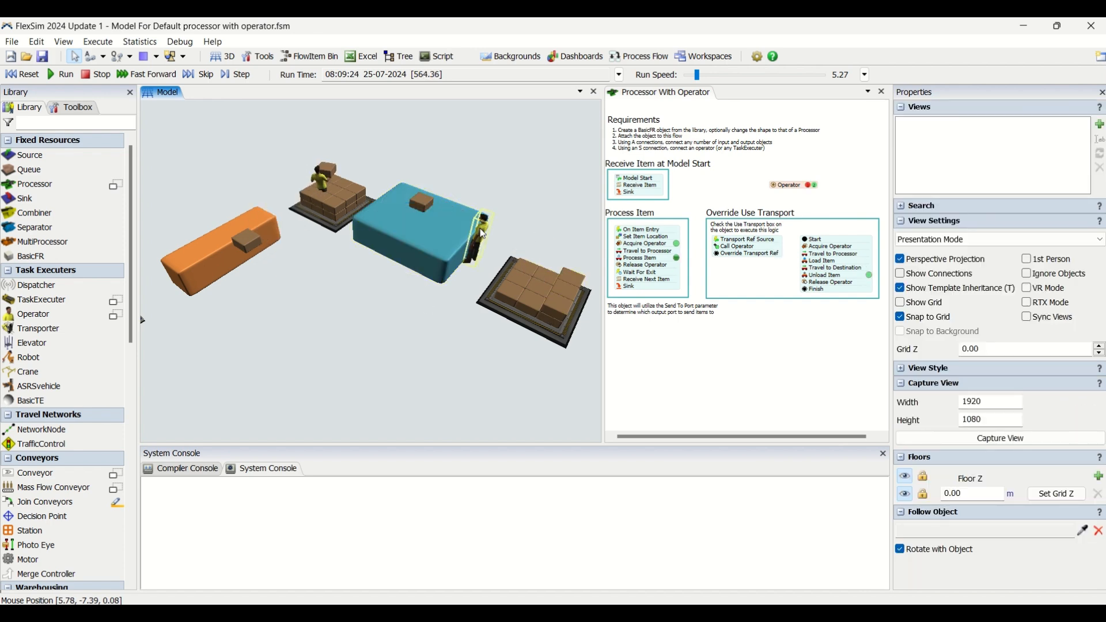
{"action": "left_click", "coordinate": [484, 233]}
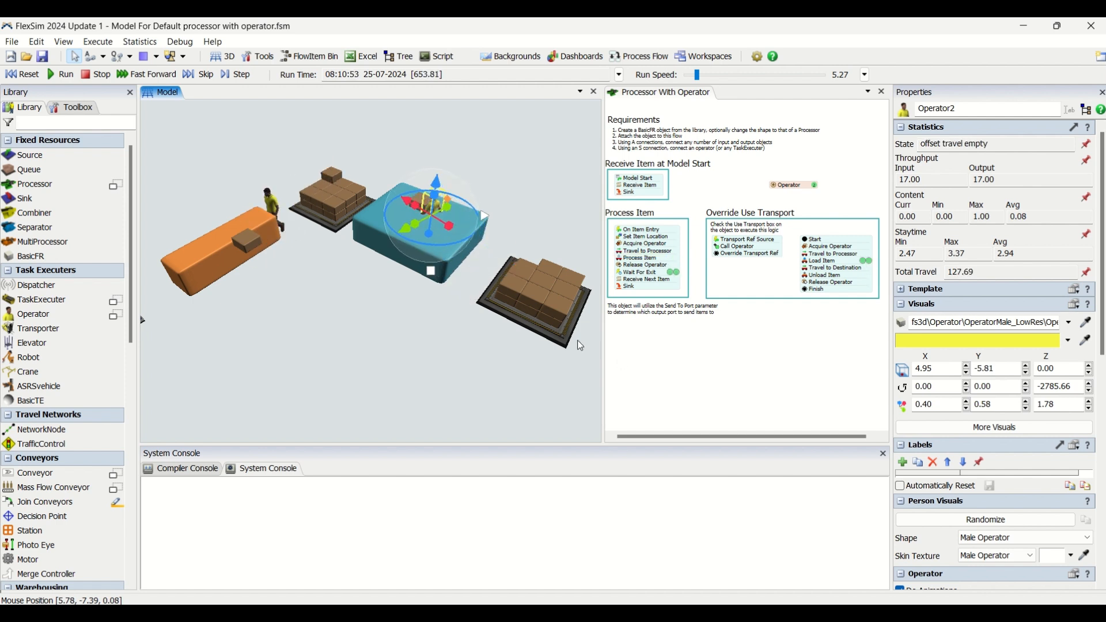
- Observe both operators processing and carrying boxes between the BasicFR objects and queues, alongside the token movement in the process flow
{"action": "left_click", "coordinate": [418, 378]}
{"action": "right_click_drag", "start_coordinate": [419, 387], "coordinate": [471, 393]}
{"action": "scroll", "coordinate": [428, 378], "scroll_direction": "down", "scroll_amount": 3}
{"action": "scroll", "coordinate": [428, 376], "scroll_direction": "up", "scroll_amount": 1}
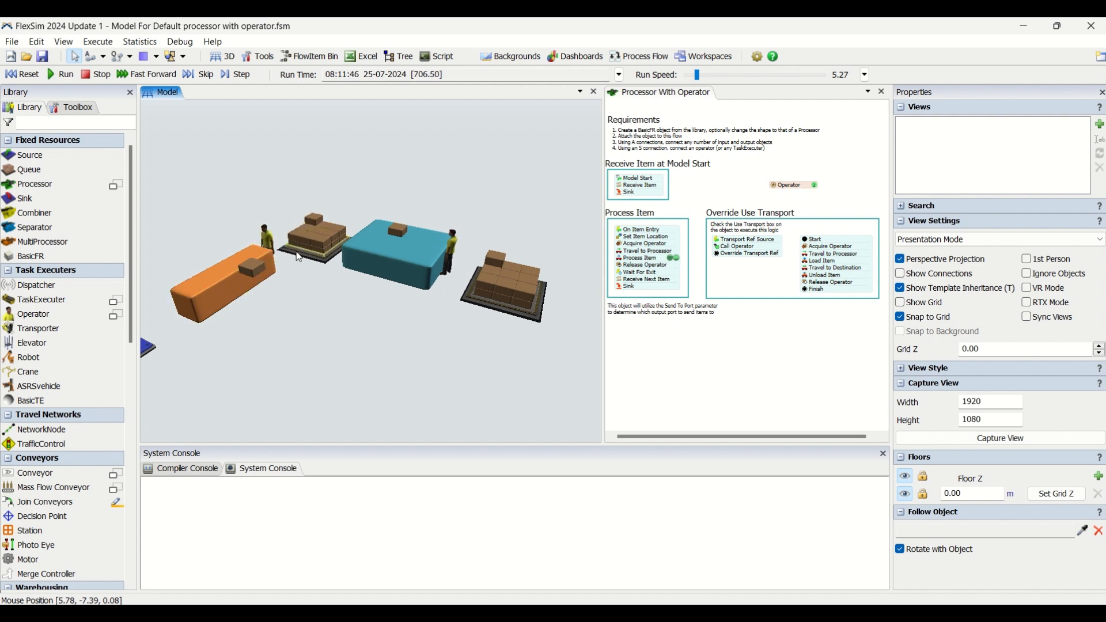
{"action": "left_click", "coordinate": [687, 337]}
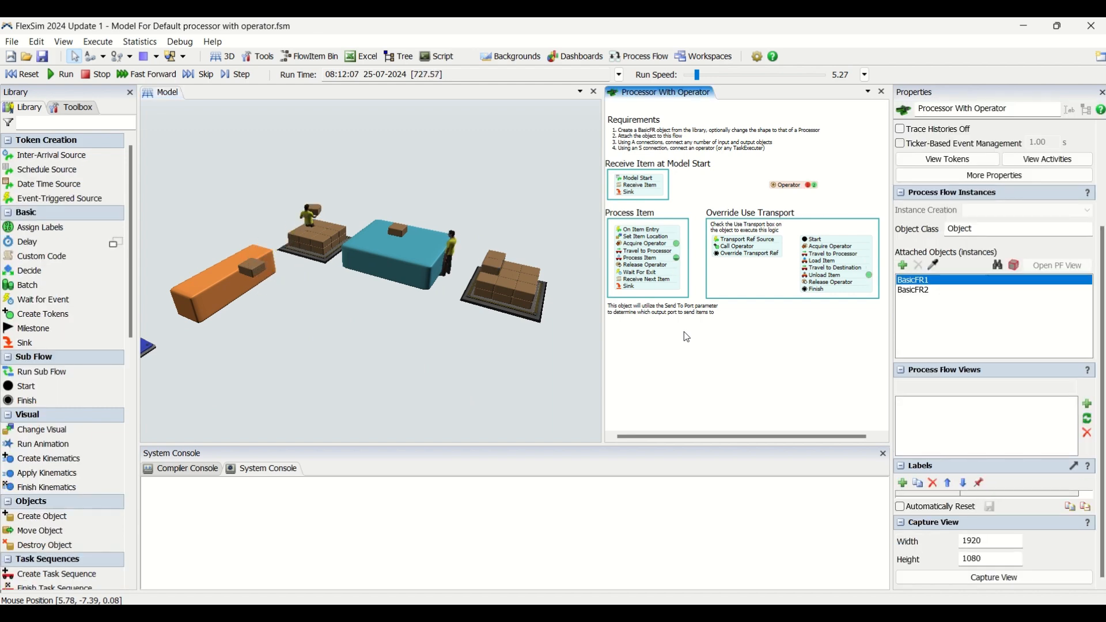
{"action": "scroll", "coordinate": [679, 352], "scroll_direction": "down", "scroll_amount": 2}
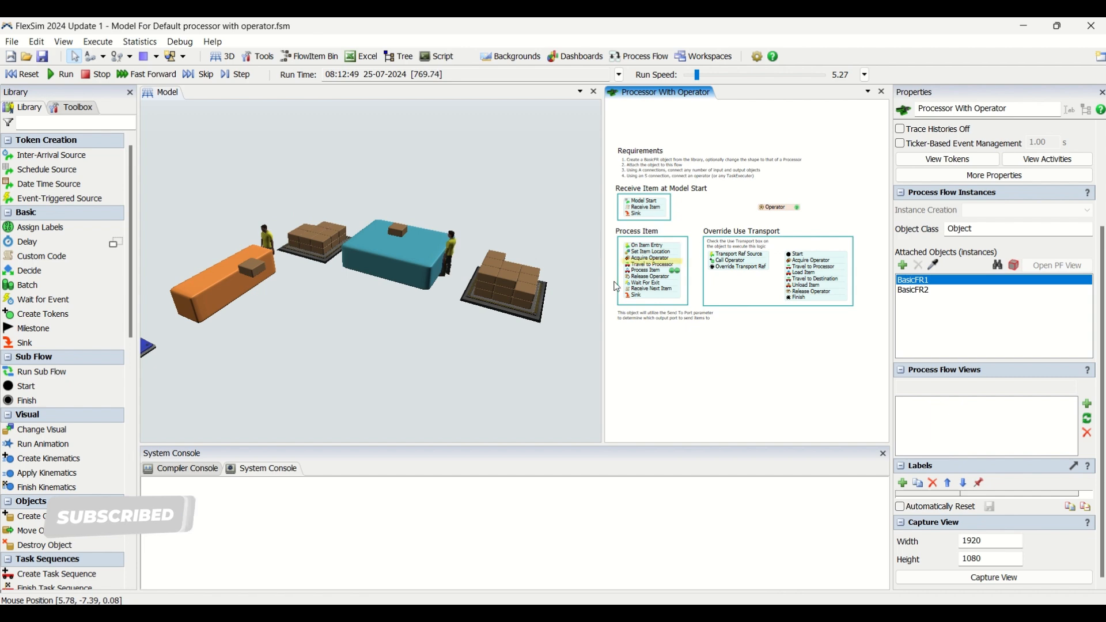
{"action": "right_click_drag", "start_coordinate": [283, 350], "coordinate": [377, 352]}
{"action": "scroll", "coordinate": [301, 355], "scroll_direction": "down", "scroll_amount": 2}
{"action": "scroll", "coordinate": [333, 364], "scroll_direction": "up", "scroll_amount": 2}
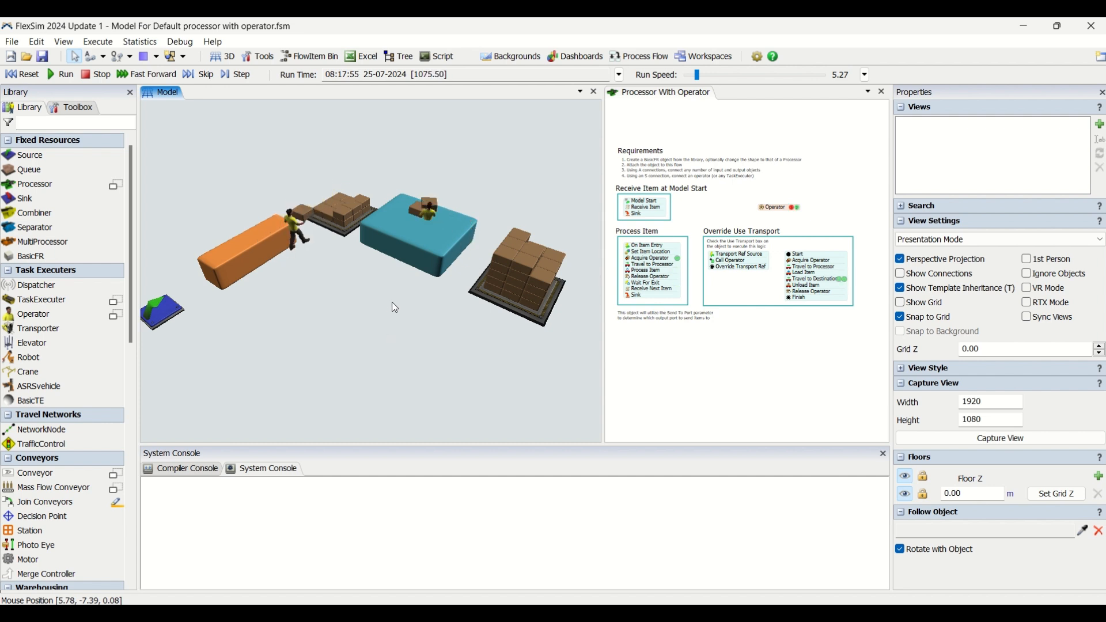
{"action": "scroll", "coordinate": [394, 309], "scroll_direction": "down", "scroll_amount": 2}
{"action": "scroll", "coordinate": [393, 334], "scroll_direction": "up", "scroll_amount": 3}
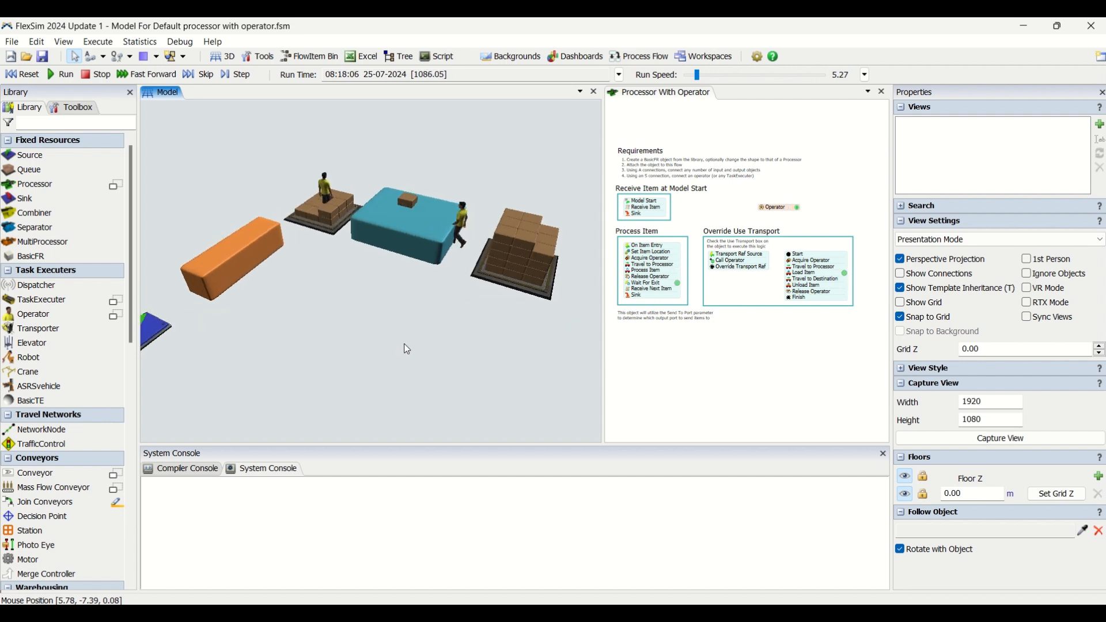
{"action": "mouse_move", "coordinate": [398, 344]}
{"action": "right_mouse_down"}
{"action": "mouse_move", "coordinate": [368, 332]}
{"action": "mouse_move", "coordinate": [494, 326]}
{"action": "mouse_move", "coordinate": [364, 330]}
{"action": "mouse_move", "coordinate": [392, 339]}
{"action": "right_mouse_up"}
{"action": "left_click_drag", "start_coordinate": [372, 302], "coordinate": [407, 292]}
{"action": "right_click_drag", "start_coordinate": [392, 321], "coordinate": [434, 280]}
- Review the available object process flow templates, including Processor With Operator
{"action": "left_click", "coordinate": [643, 58]}
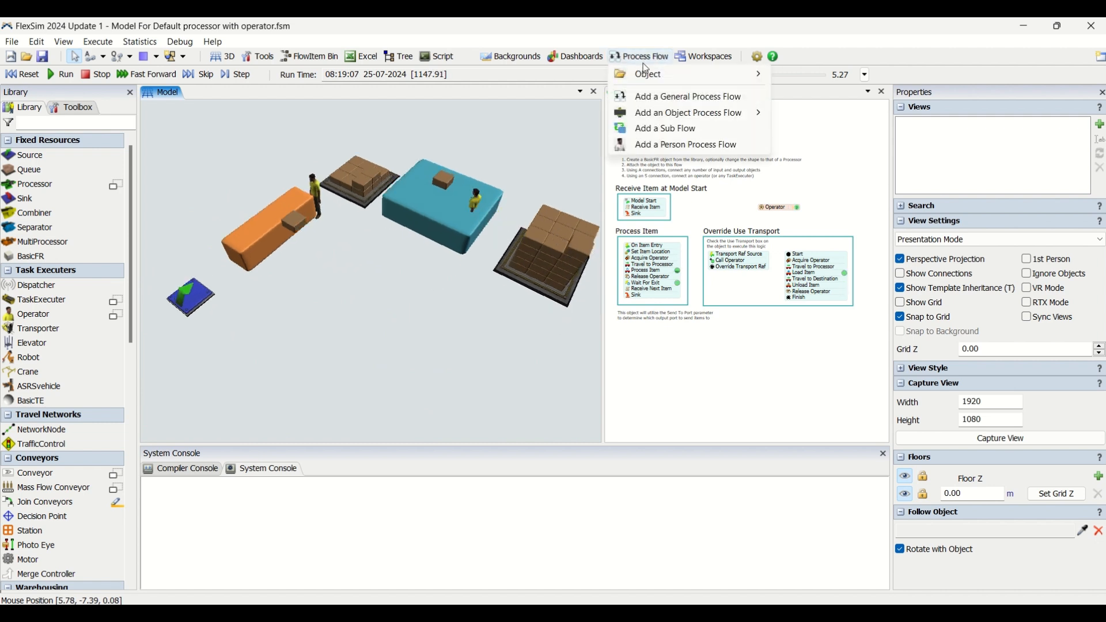
{"action": "mouse_move", "coordinate": [697, 113]}
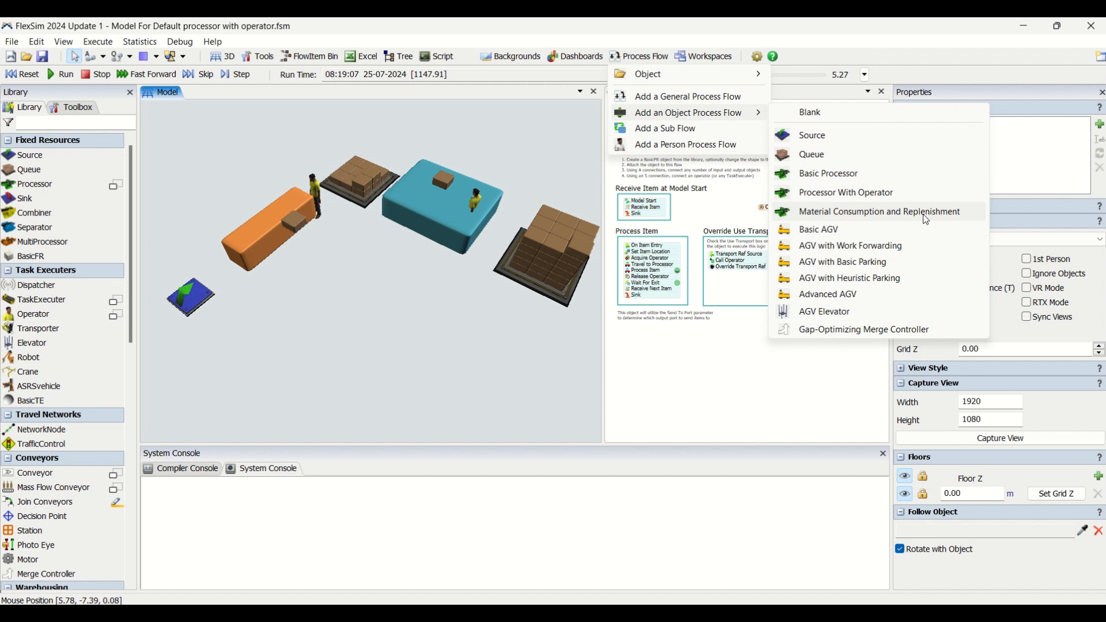
{"action": "left_click", "coordinate": [847, 193]}
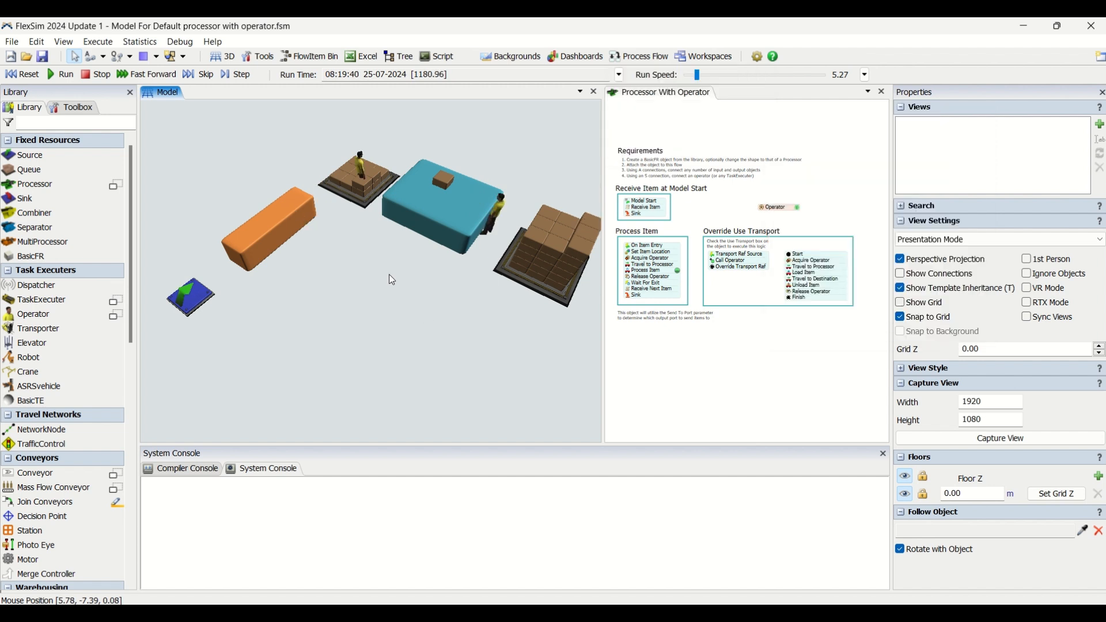
- Observe the operators in the running model and locate the Material Consumption and Replenishment template among the object process flows
{"action": "scroll", "coordinate": [389, 274], "scroll_direction": "down", "scroll_amount": 2}
{"action": "left_click_drag", "start_coordinate": [388, 274], "coordinate": [355, 364]}
{"action": "scroll", "coordinate": [355, 364], "scroll_direction": "up", "scroll_amount": 4}
{"action": "right_click_drag", "start_coordinate": [354, 364], "coordinate": [376, 358]}
{"action": "scroll", "coordinate": [390, 354], "scroll_direction": "down", "scroll_amount": 2}
{"action": "scroll", "coordinate": [477, 371], "scroll_direction": "up", "scroll_amount": 1}
{"action": "right_click_drag", "start_coordinate": [480, 372], "coordinate": [459, 375]}
{"action": "left_click", "coordinate": [640, 57]}
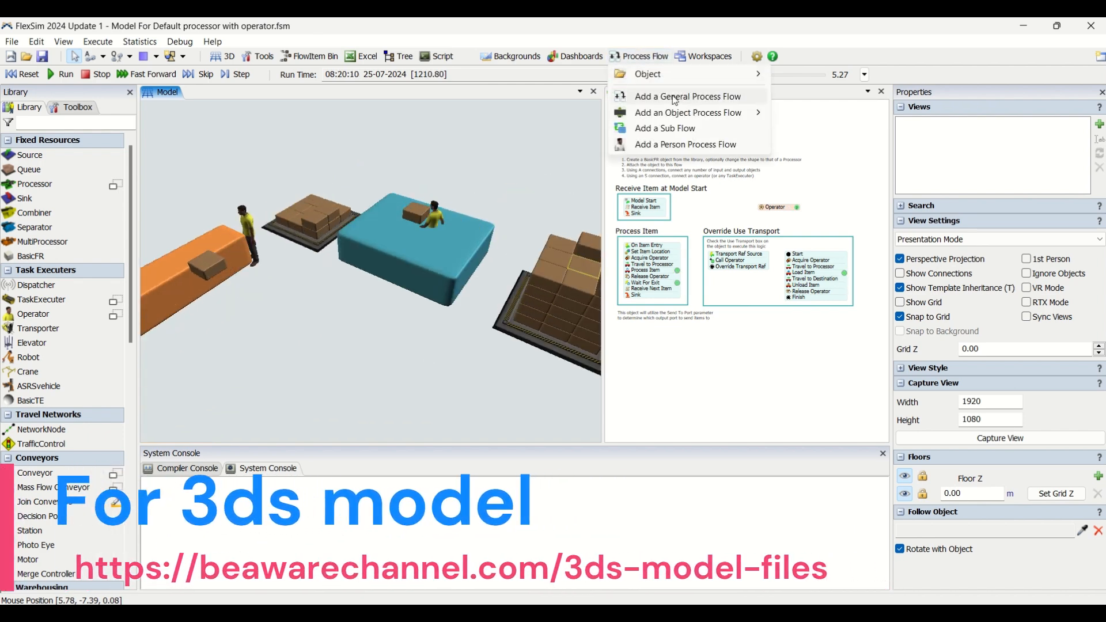
{"action": "mouse_move", "coordinate": [691, 113]}
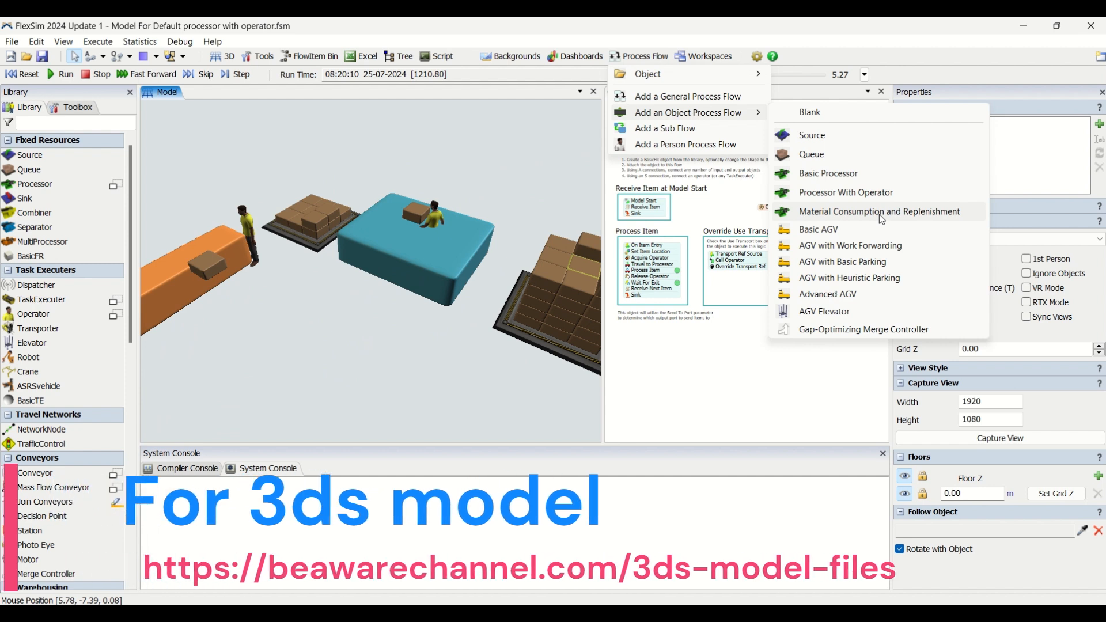
{"action": "right_click_drag", "start_coordinate": [331, 371], "coordinate": [371, 365]}
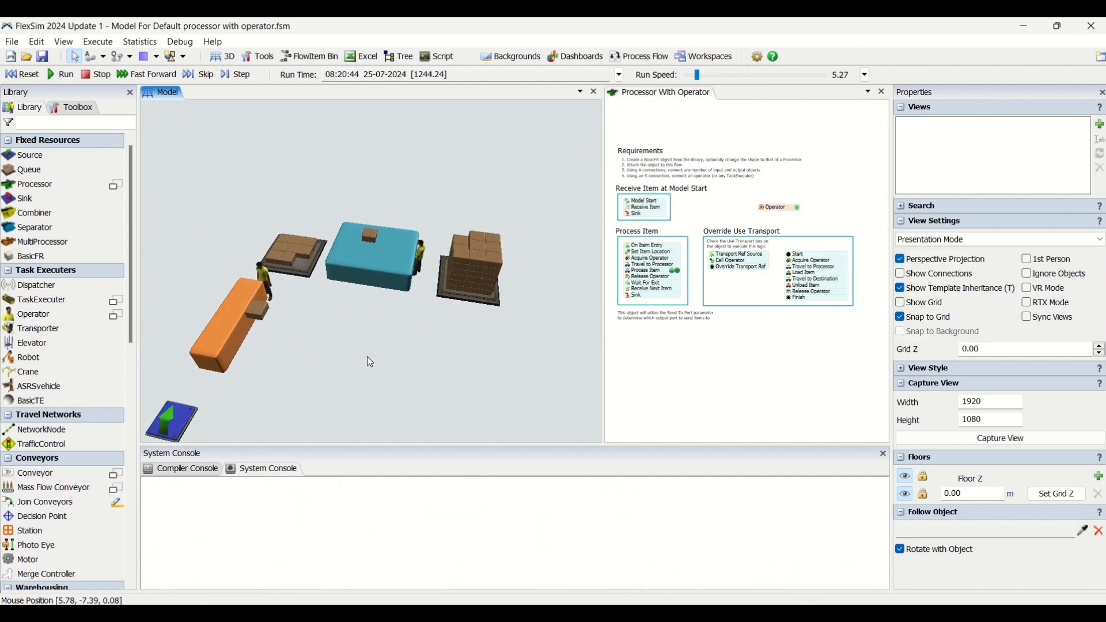
{"action": "right_click", "coordinate": [392, 348]}
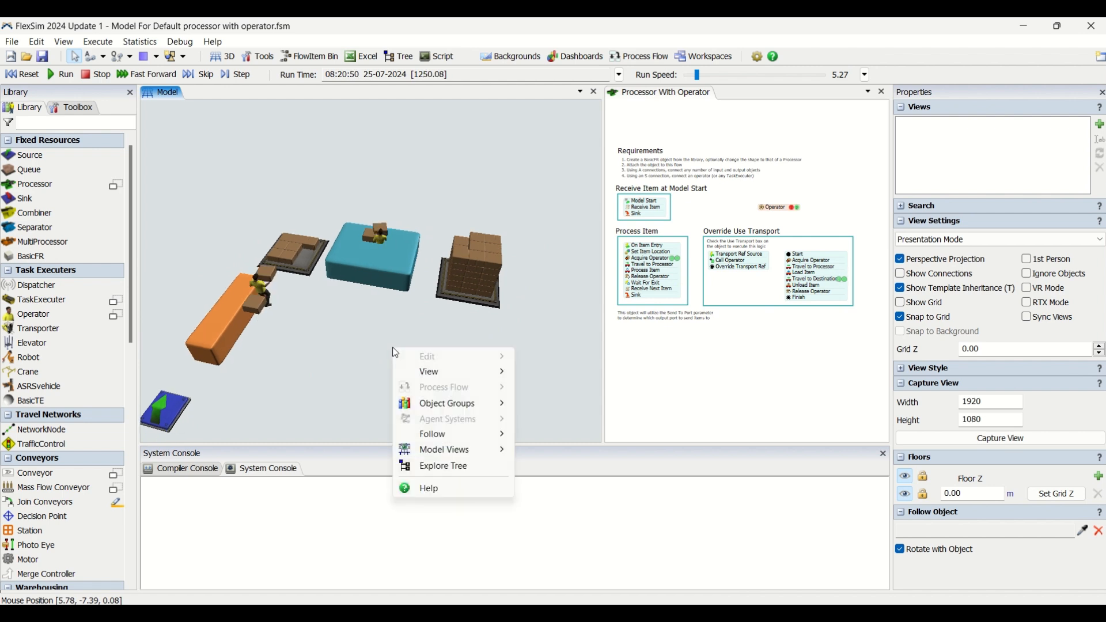
{"action": "mouse_move", "coordinate": [383, 351]}
{"action": "right_mouse_down"}
{"action": "mouse_move", "coordinate": [353, 348]}
{"action": "mouse_move", "coordinate": [375, 357]}
{"action": "right_mouse_up"}
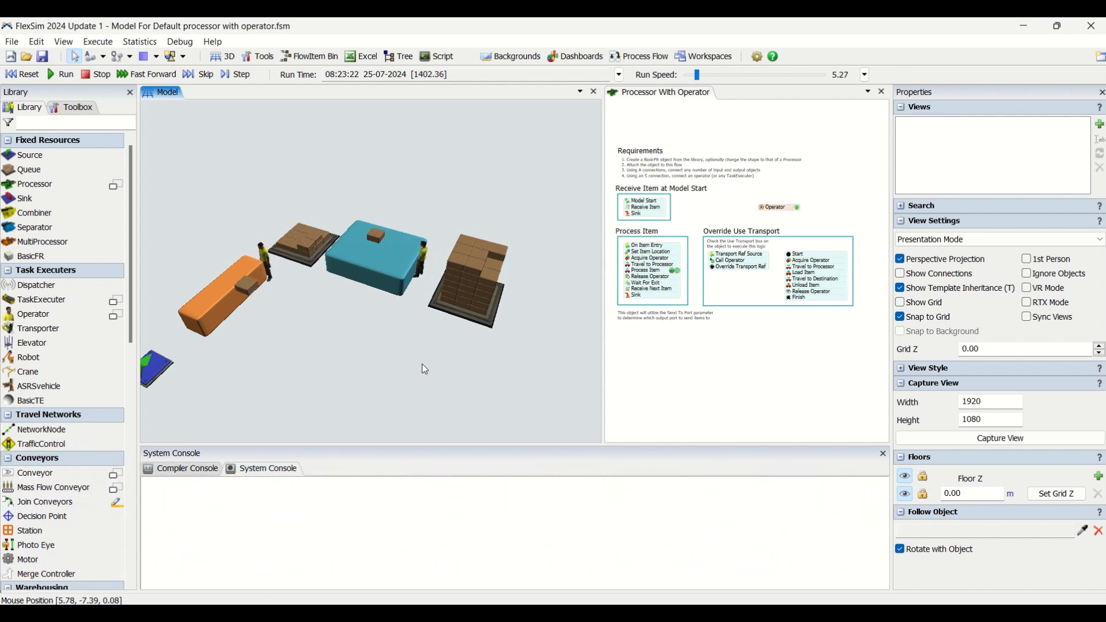
{"action": "left_click_drag", "start_coordinate": [401, 357], "coordinate": [442, 358]}
{"action": "scroll", "coordinate": [443, 337], "scroll_direction": "up", "scroll_amount": 2}
{"action": "mouse_move", "coordinate": [442, 360]}
{"action": "right_mouse_down"}
{"action": "mouse_move", "coordinate": [454, 365]}
{"action": "mouse_move", "coordinate": [444, 362]}
{"action": "right_mouse_up"}
{"action": "right_click", "coordinate": [445, 361]}
{"action": "left_click", "coordinate": [418, 339]}
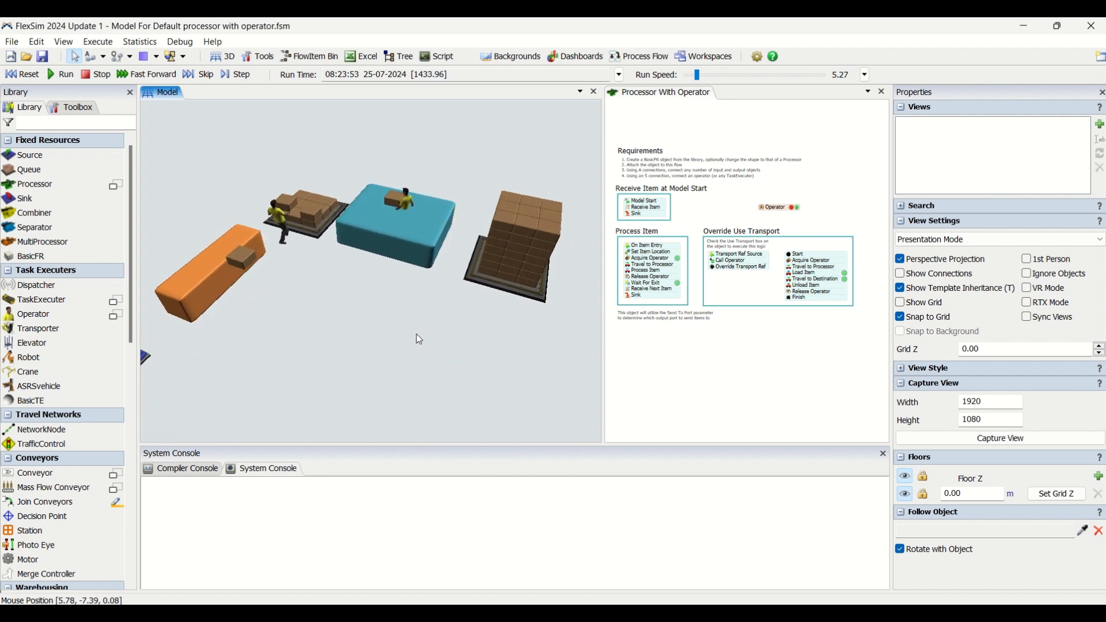